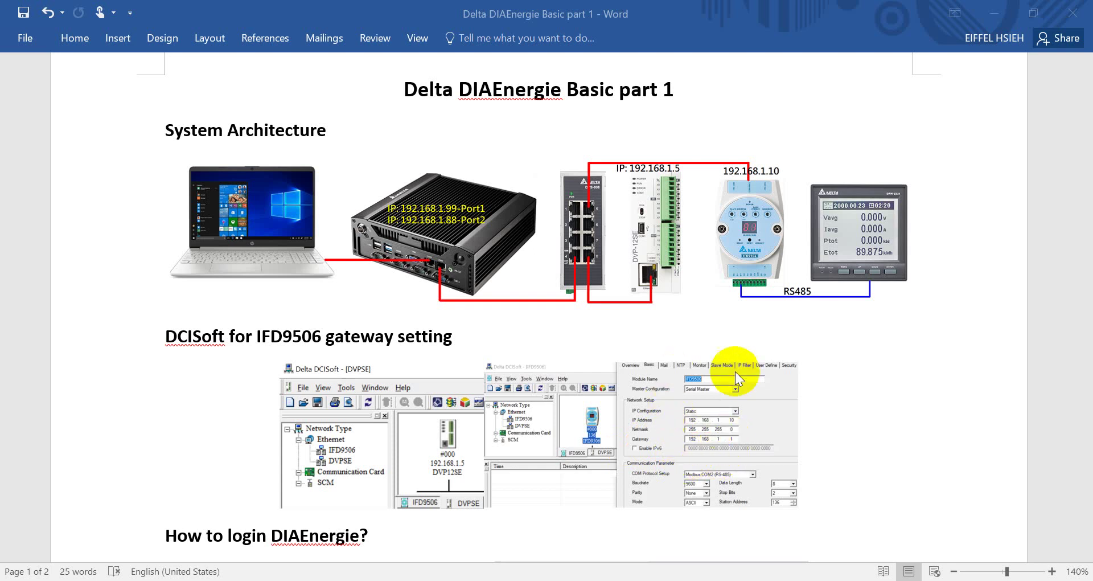
Step: Leave the DCISoft gateway heading in Word and select DCISoft 1.23 on the remote desktop
drag(208, 341, 234, 341)
click(234, 341)
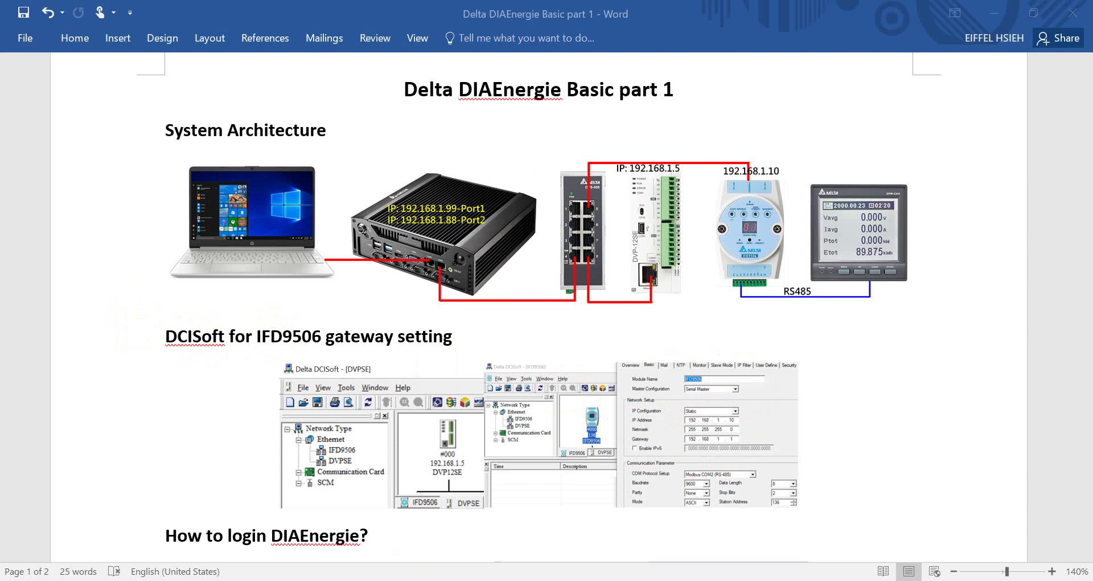
key(alt+Tab)
click(172, 492)
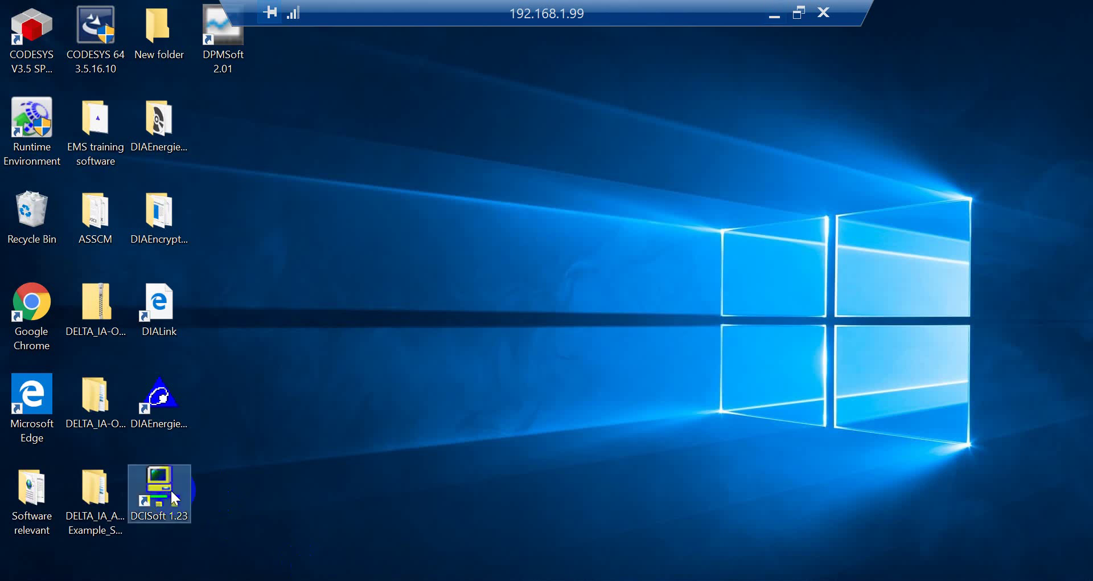
Step: Launch DCISoft 1.23 and set communication to Ethernet via Intel(R) I211 Gigabit Network Connection #2
double_click(171, 490)
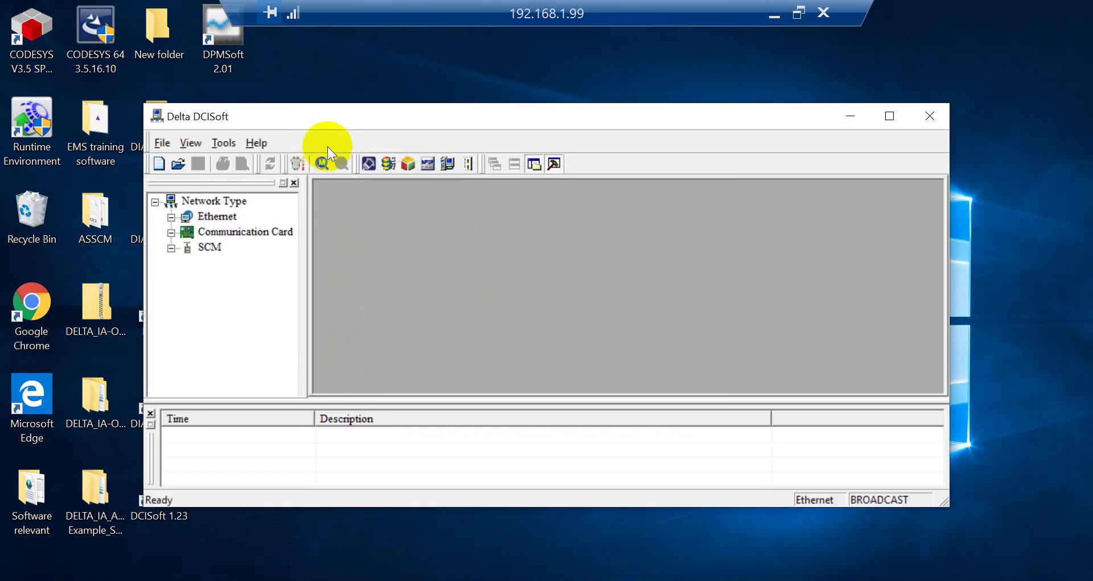
click(297, 163)
click(507, 231)
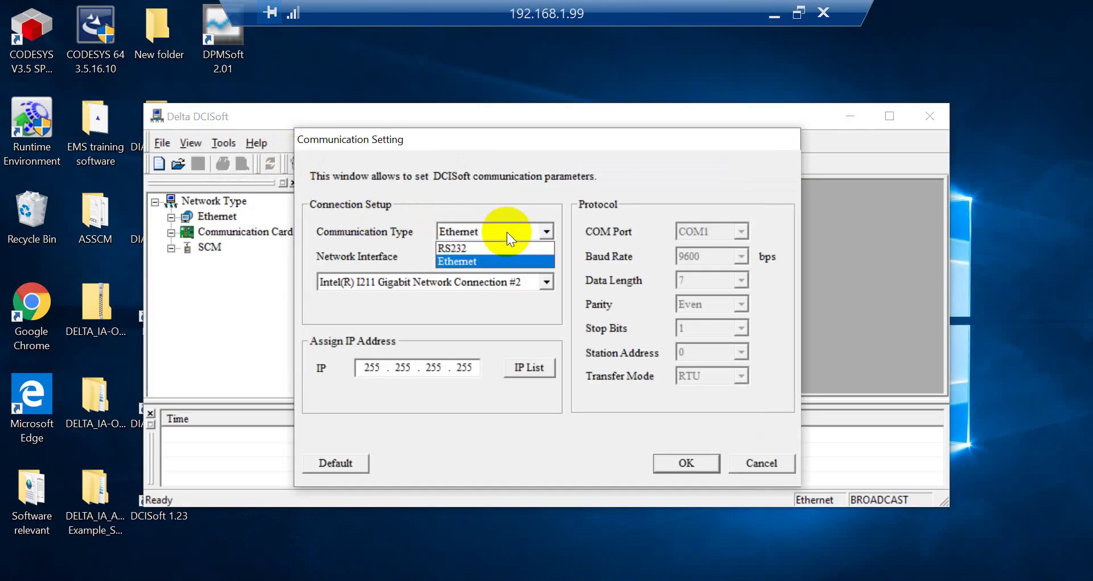
click(494, 261)
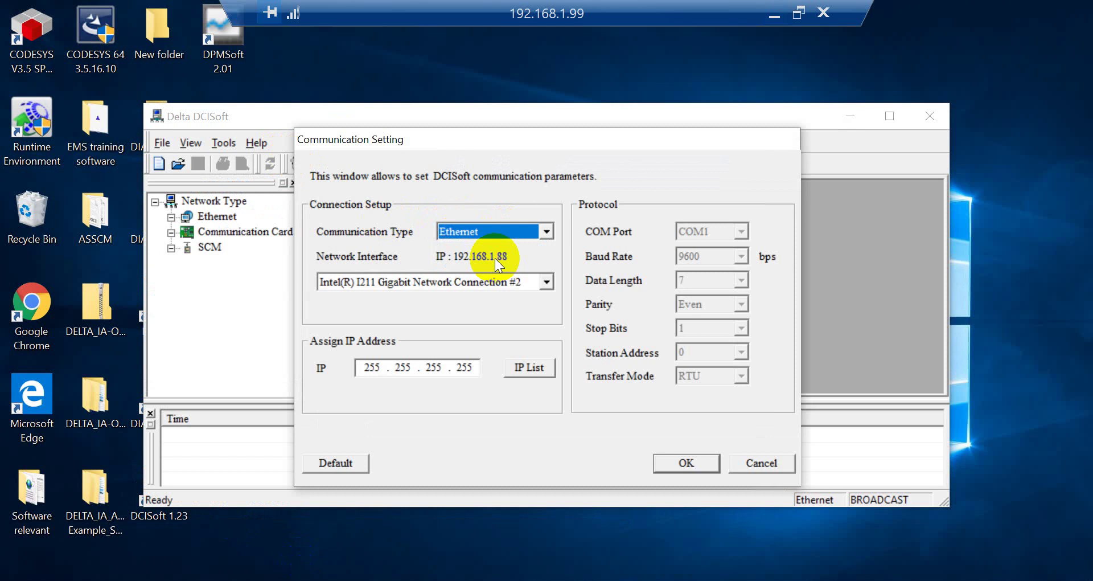
click(532, 281)
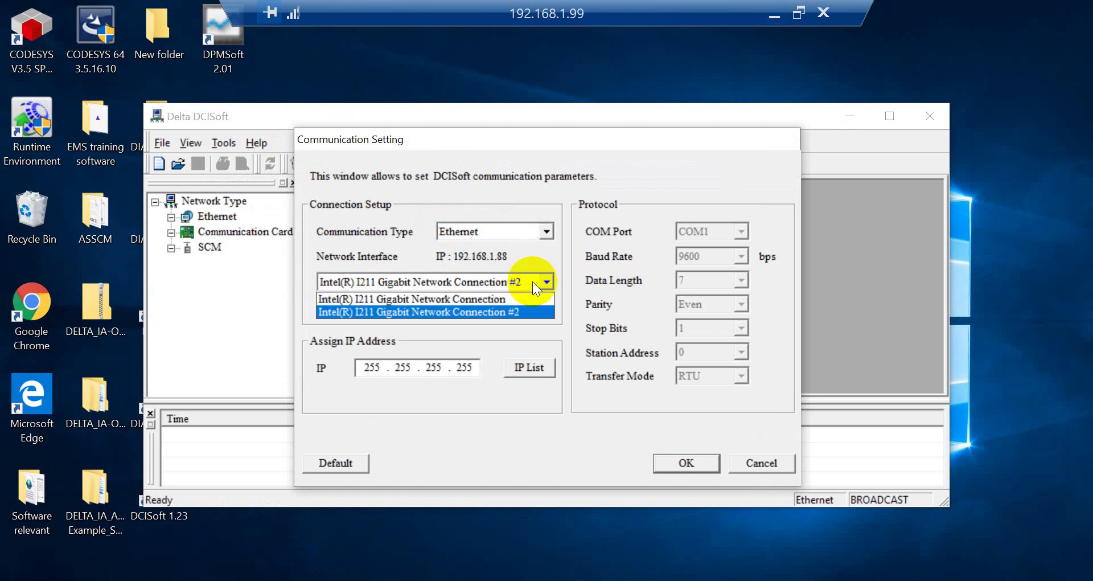
click(491, 311)
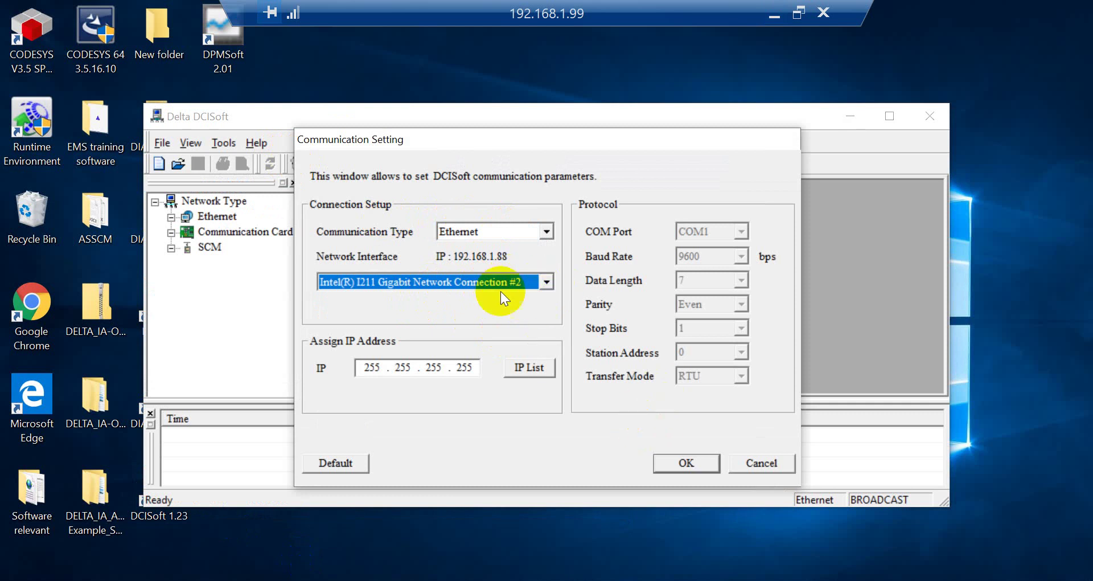
click(688, 459)
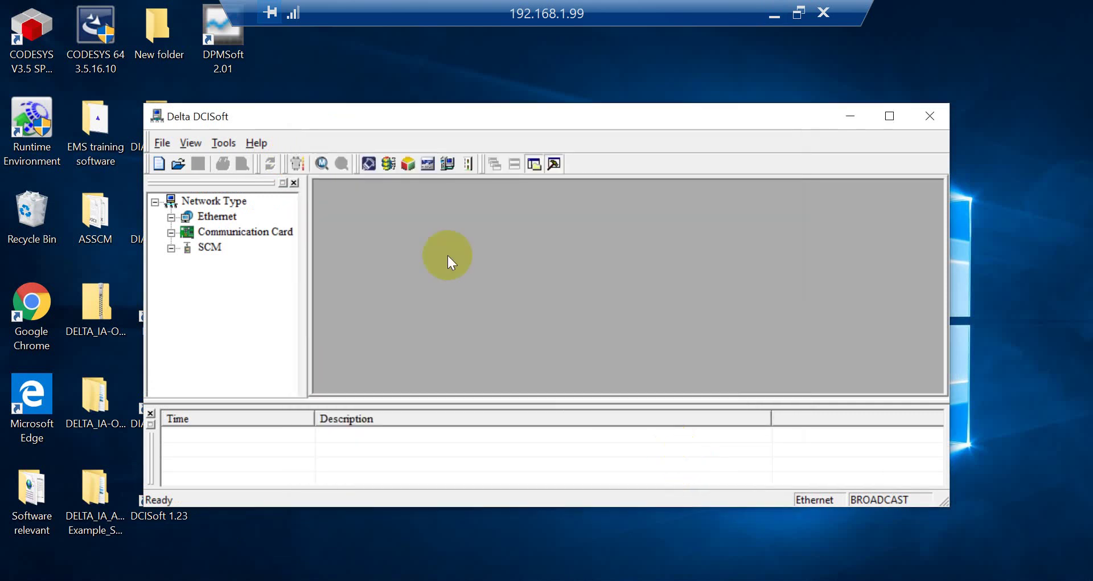
Step: Search the network and open the DVP12SE module's basic network settings
click(322, 161)
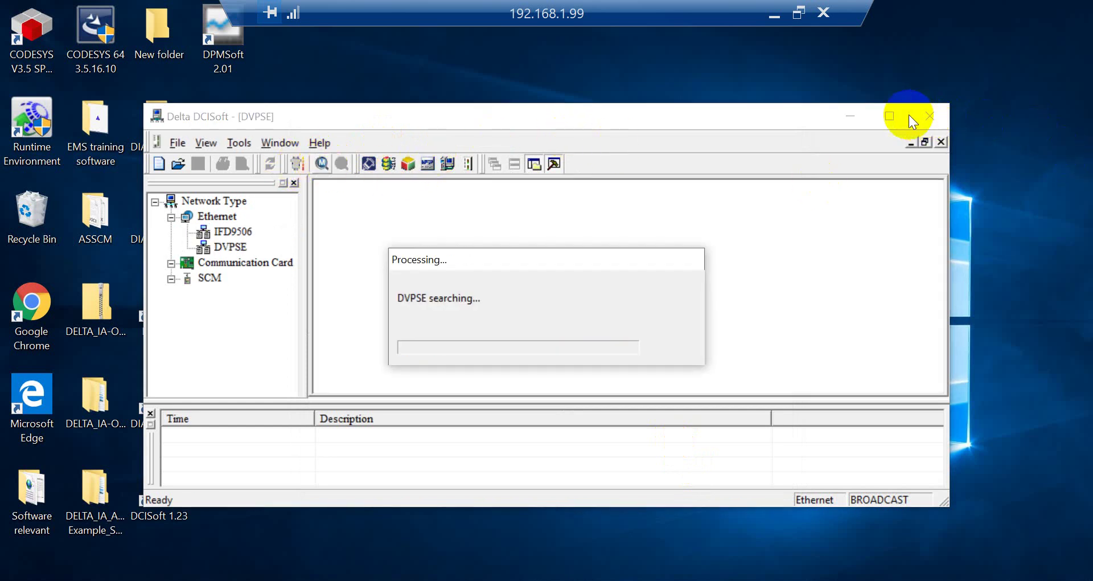
click(892, 116)
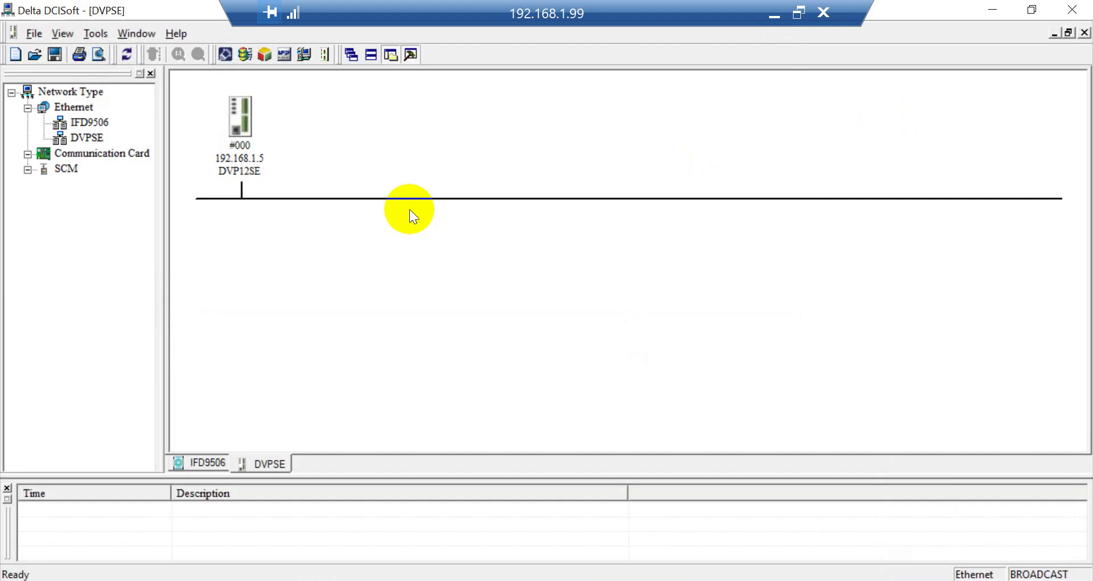
double_click(243, 130)
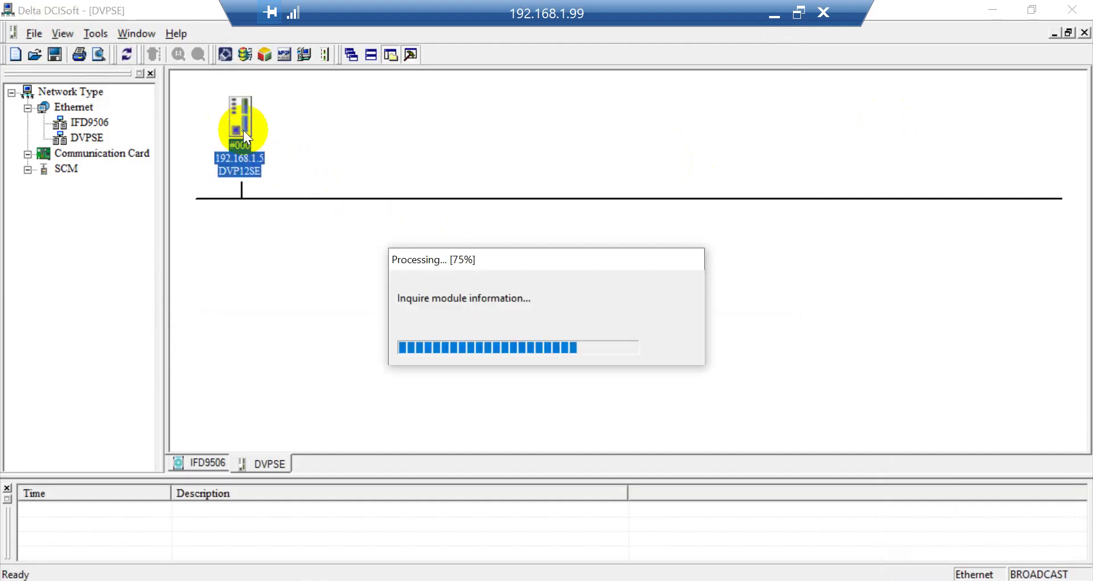
drag(398, 53, 456, 73)
click(387, 98)
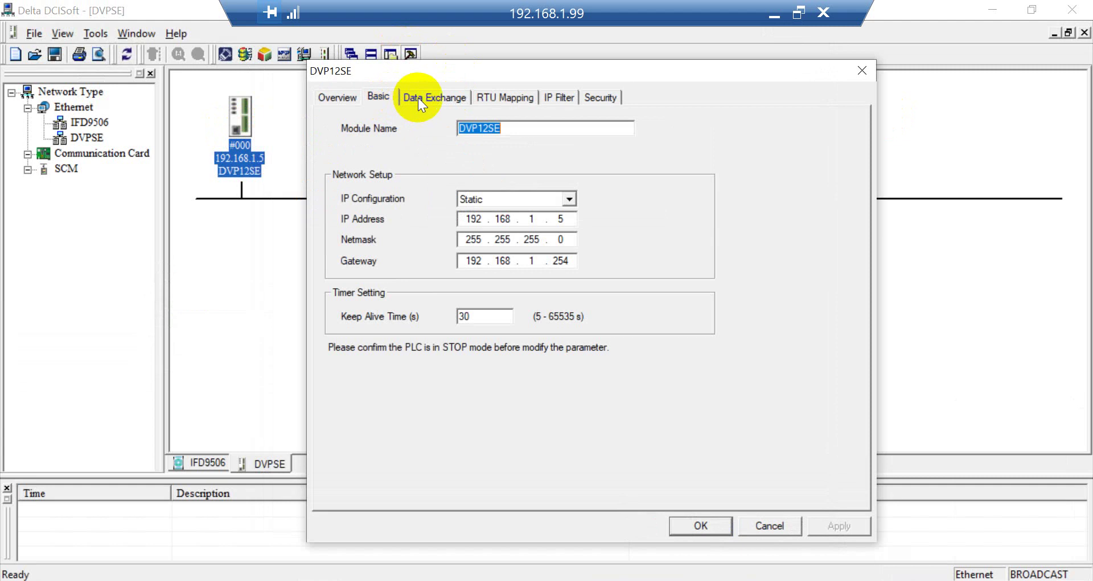
double_click(561, 219)
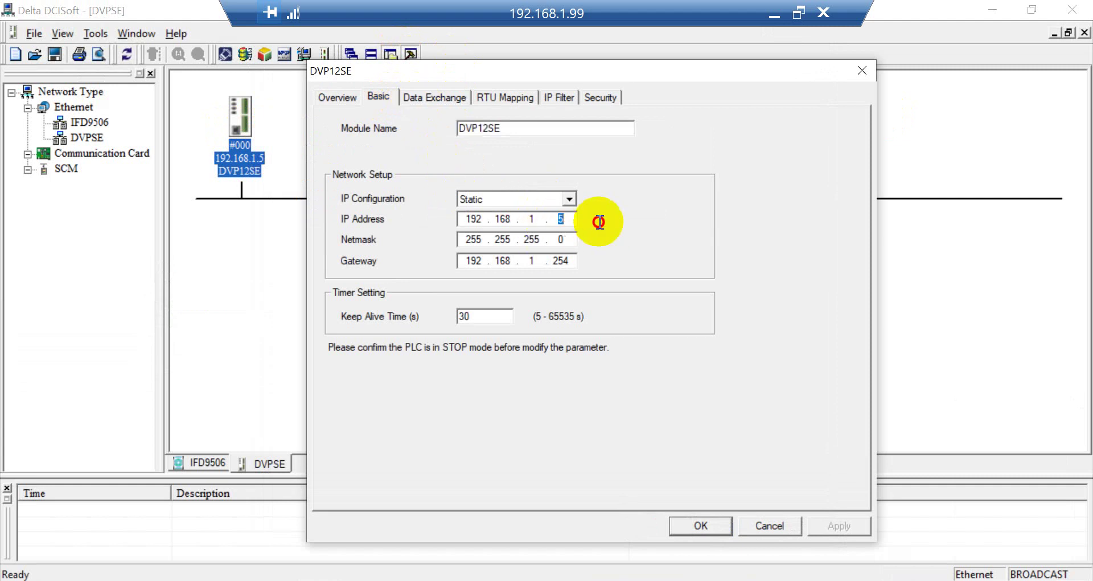
Step: Review the DVP12SE Data Exchange and Overview pages, then show the IFD9506 network view
click(425, 99)
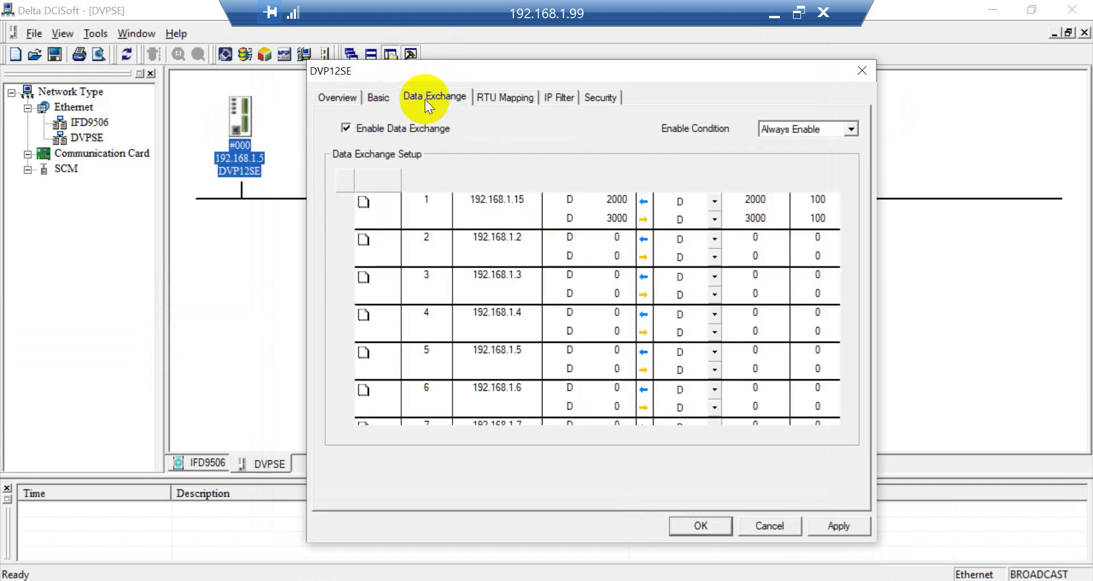
click(337, 97)
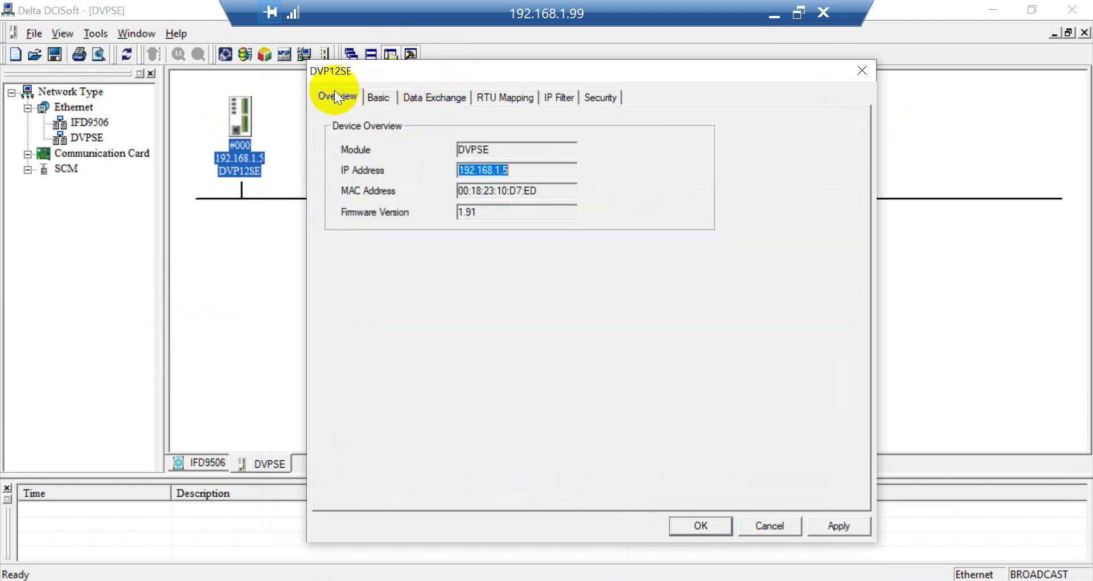
click(815, 527)
click(218, 464)
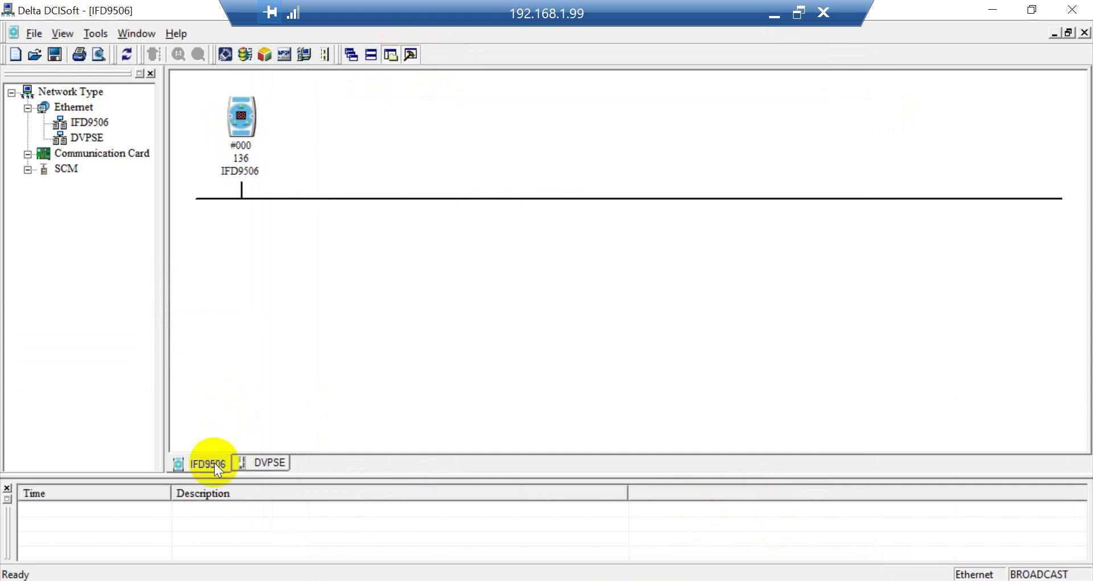
Step: Set the IFD9506 COM Protocol Setup to Modbus COM2 (RS-485) in its Basic settings
double_click(230, 127)
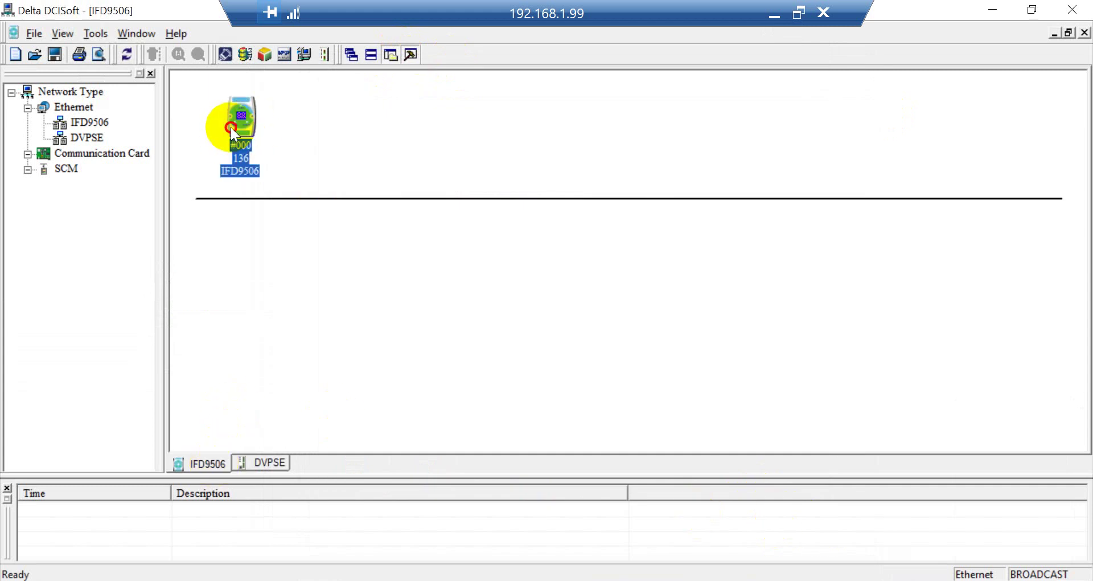
click(272, 79)
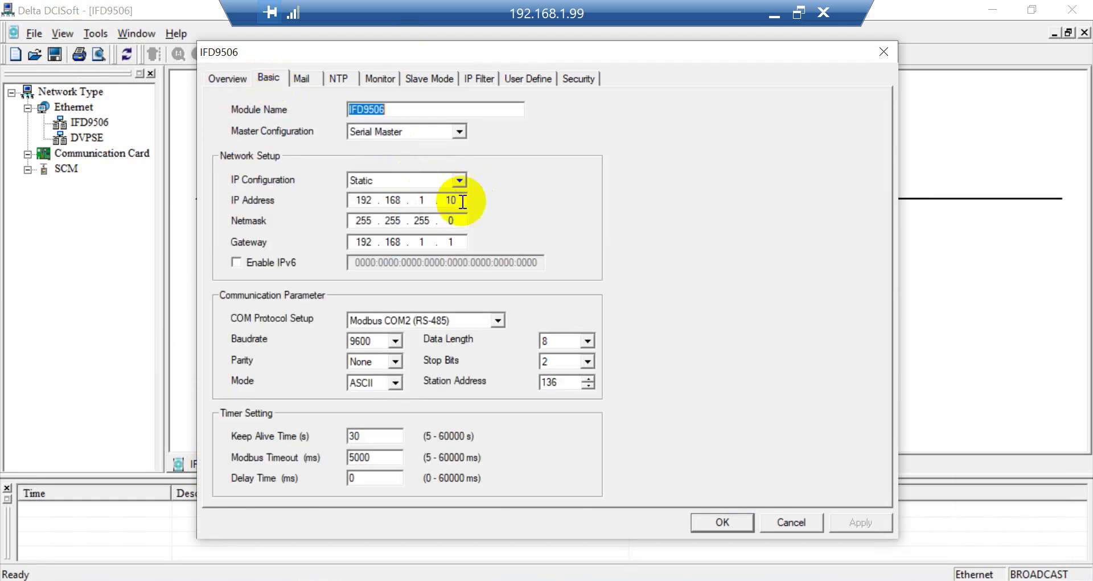
click(497, 320)
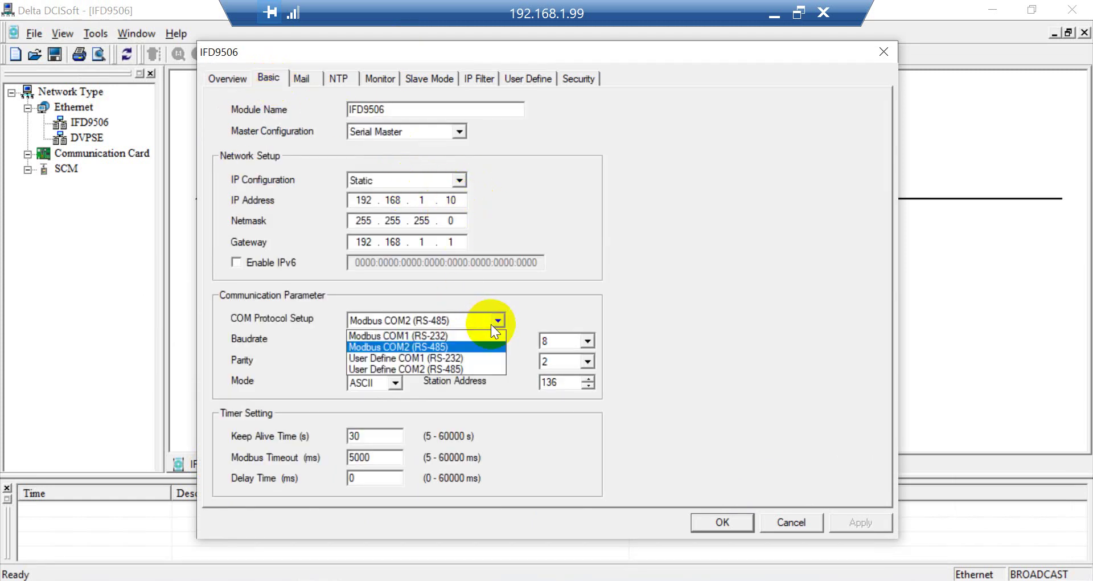
click(471, 346)
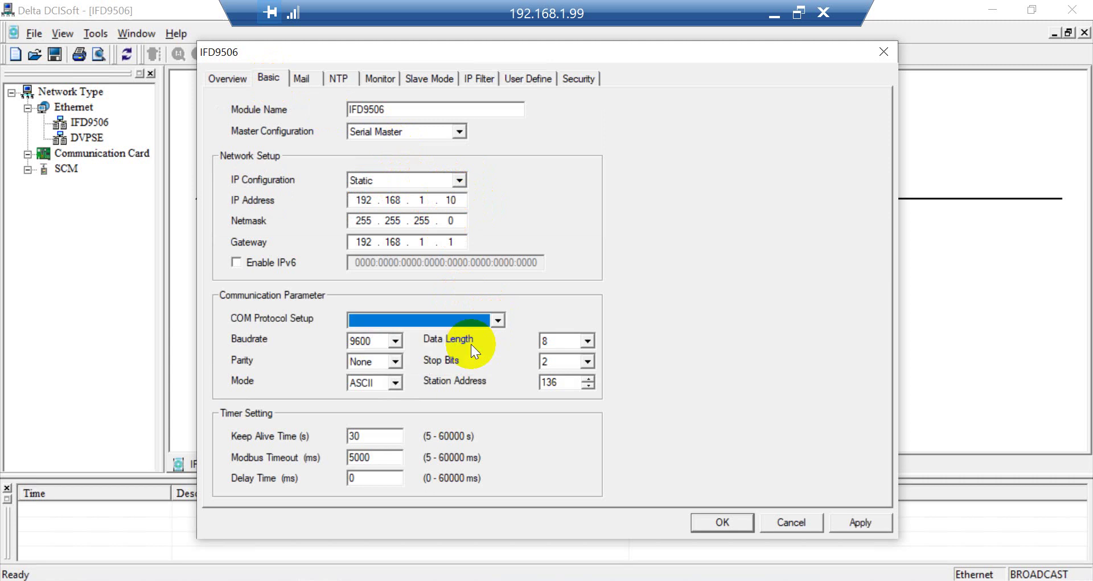
click(467, 315)
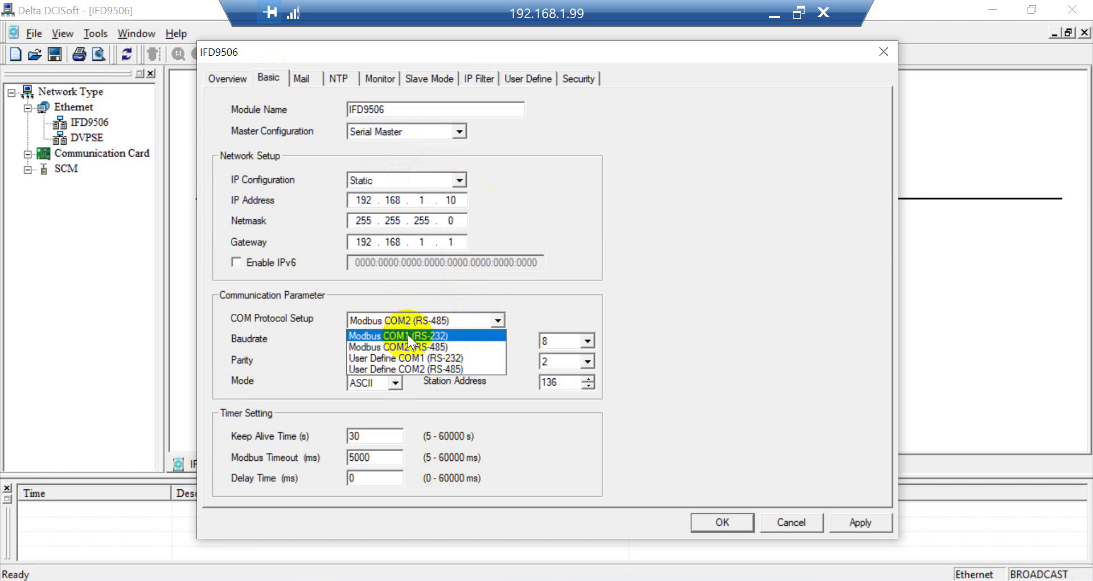
click(564, 295)
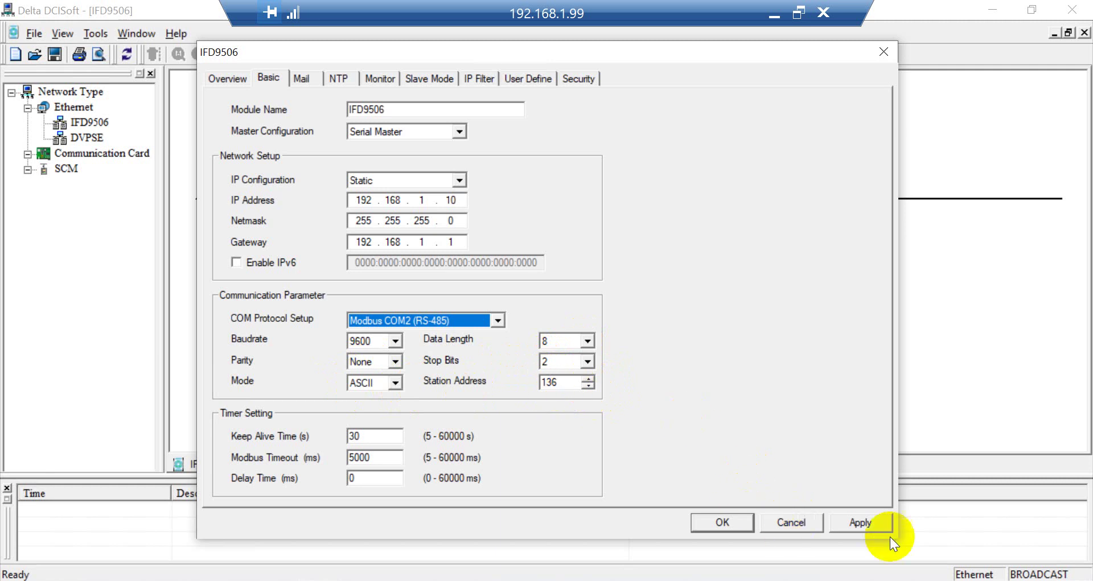
Step: Apply and confirm the IFD9506 settings, then close DCISoft
click(880, 524)
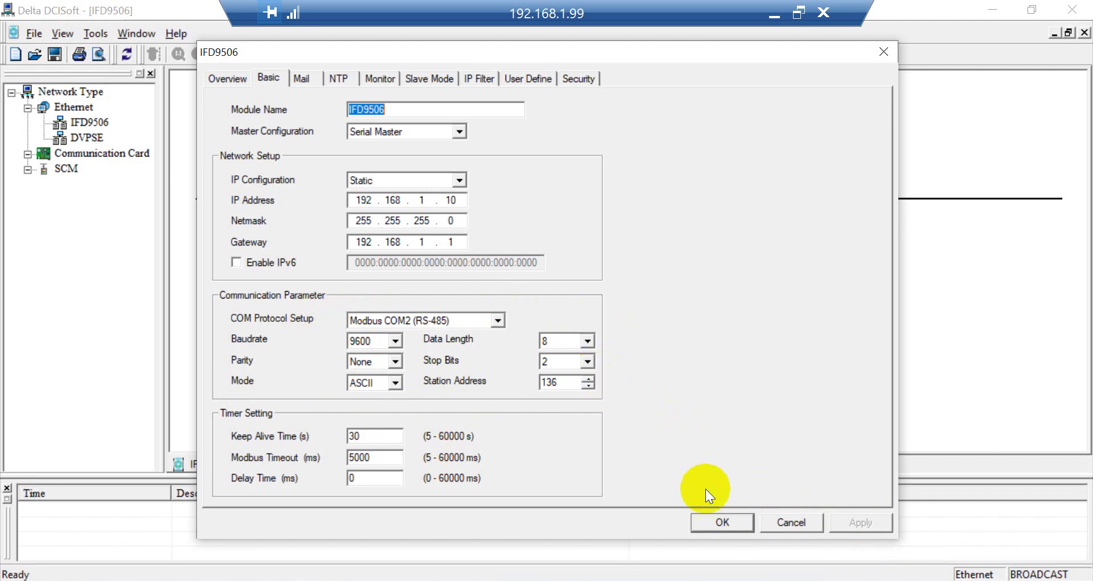
click(722, 521)
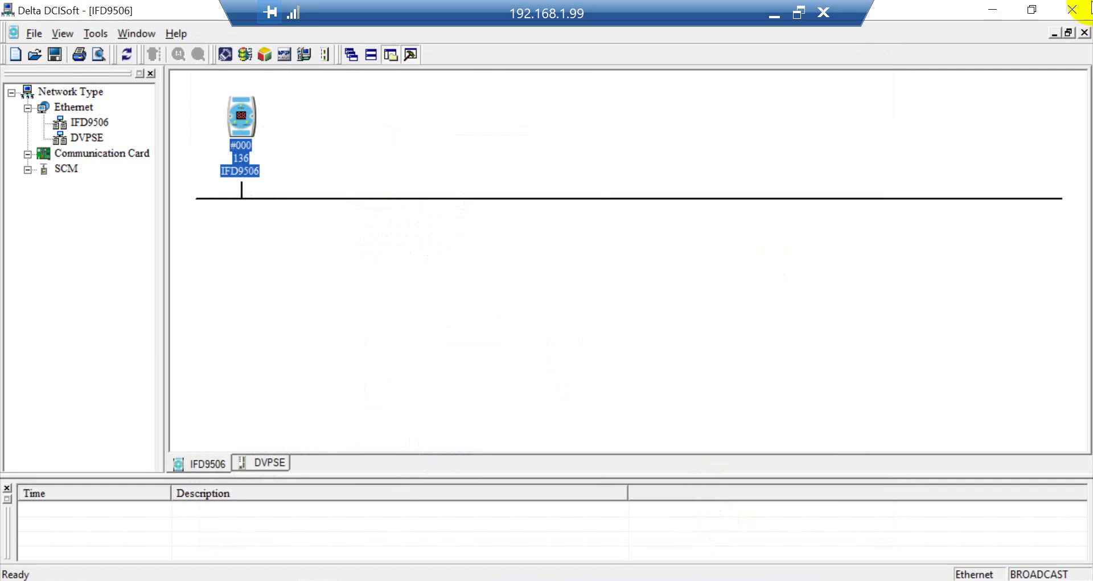
click(1072, 8)
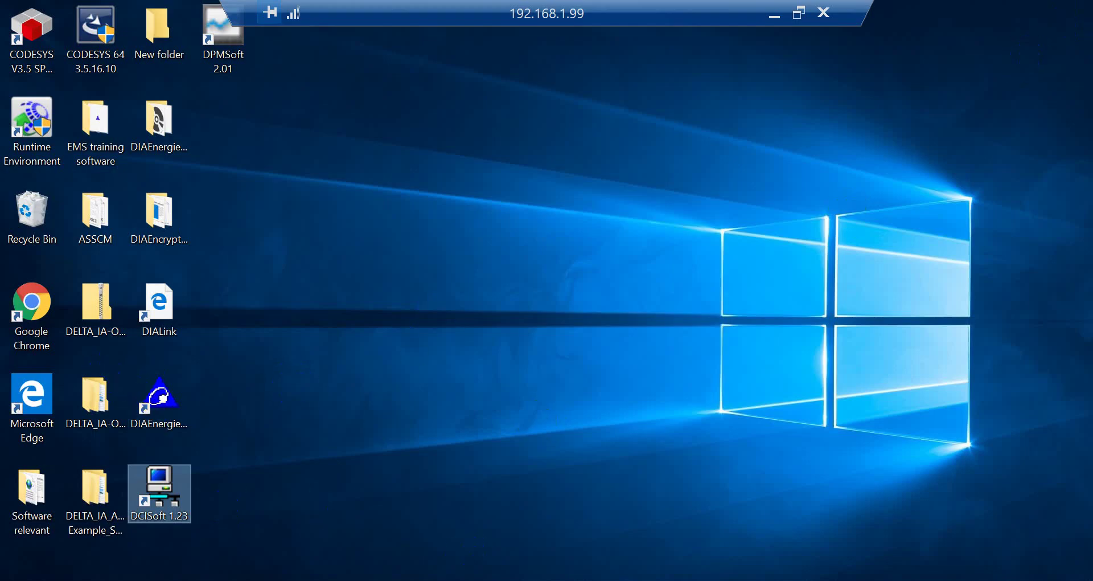
Step: Scroll the Word guide to 'How to login DIAEnergie?', then return to the remote desktop
click(775, 14)
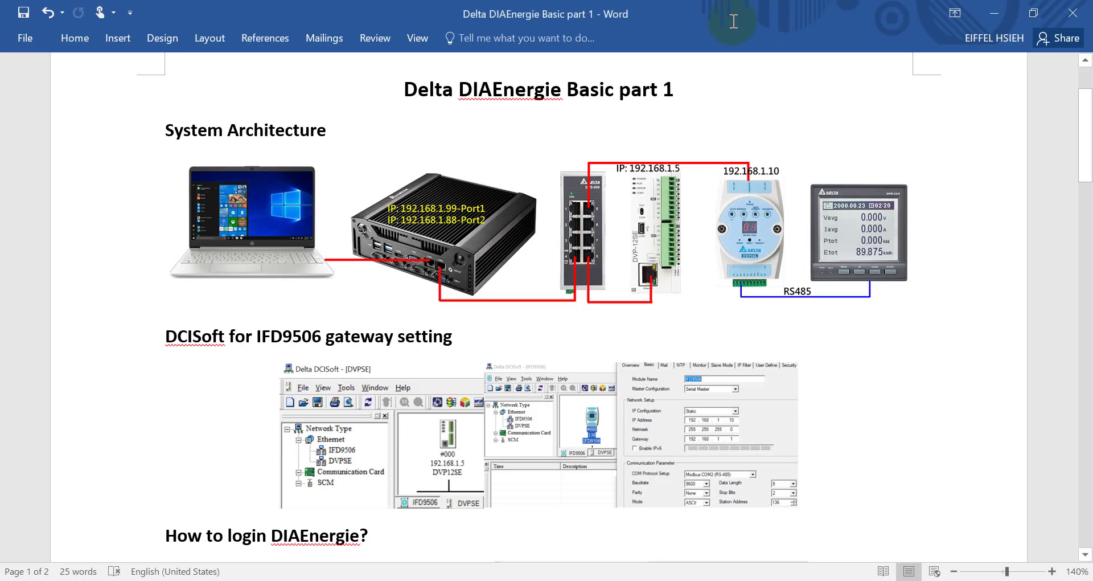
scroll(641, 334, down, 6)
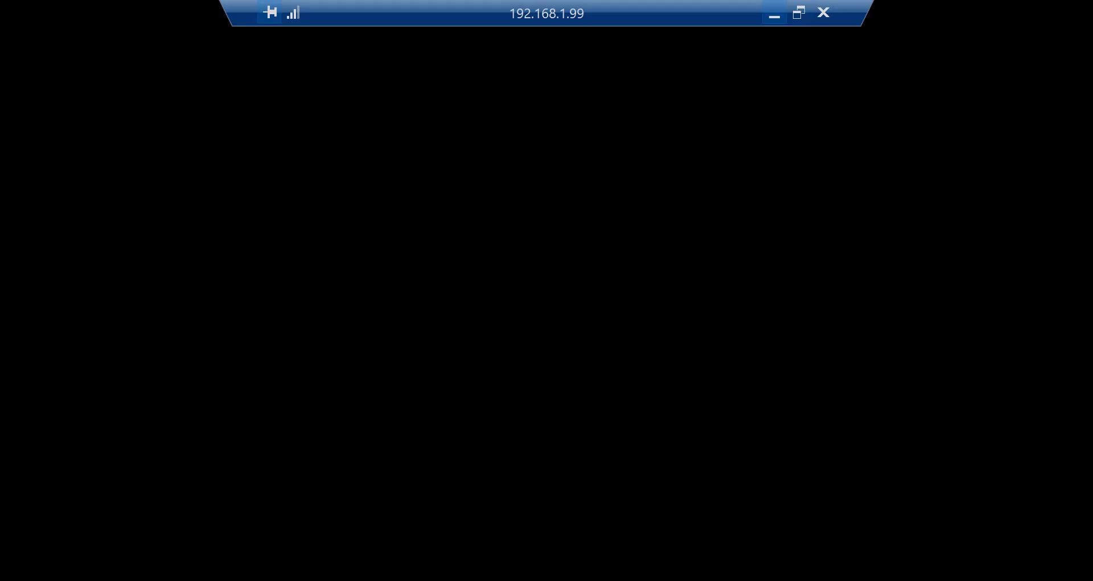
click(75, 391)
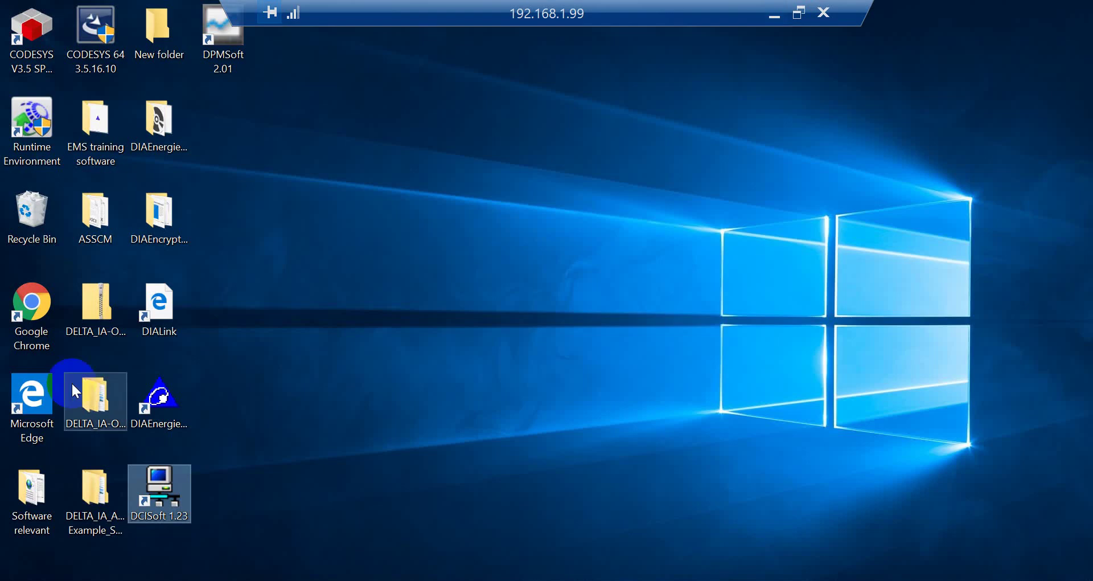
Step: Open Chrome and load the DIAEnergie login page at 127.0.0.1
double_click(29, 313)
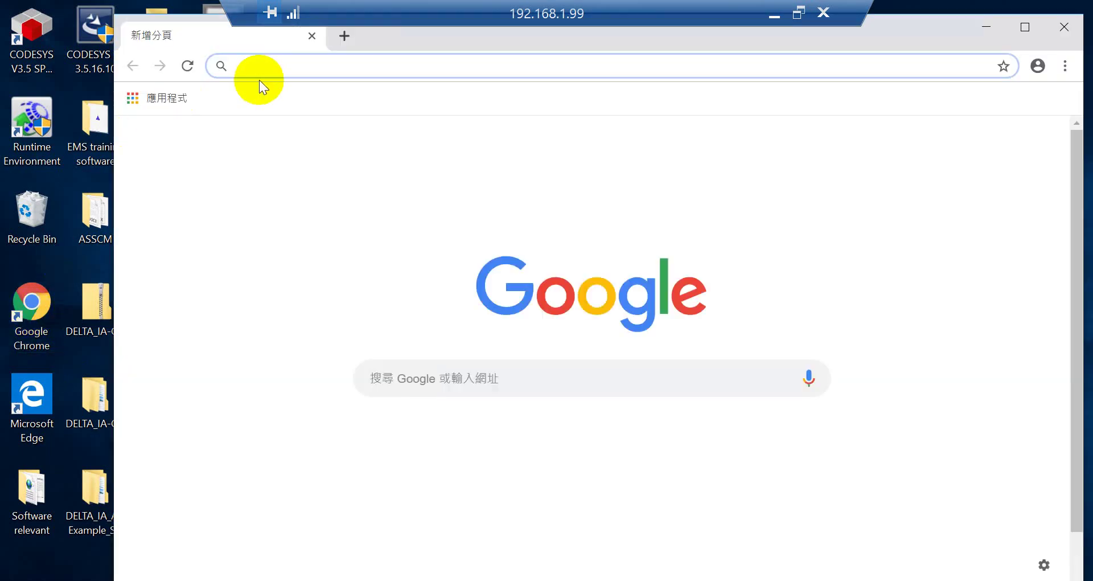
text(127.0.0.1)
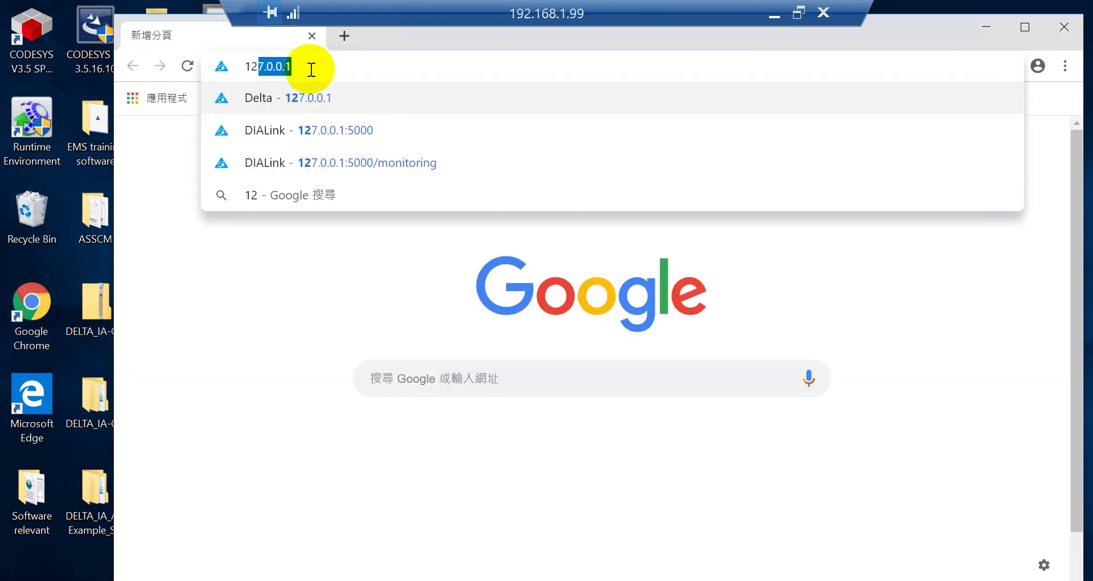
key(Right)
key(Return)
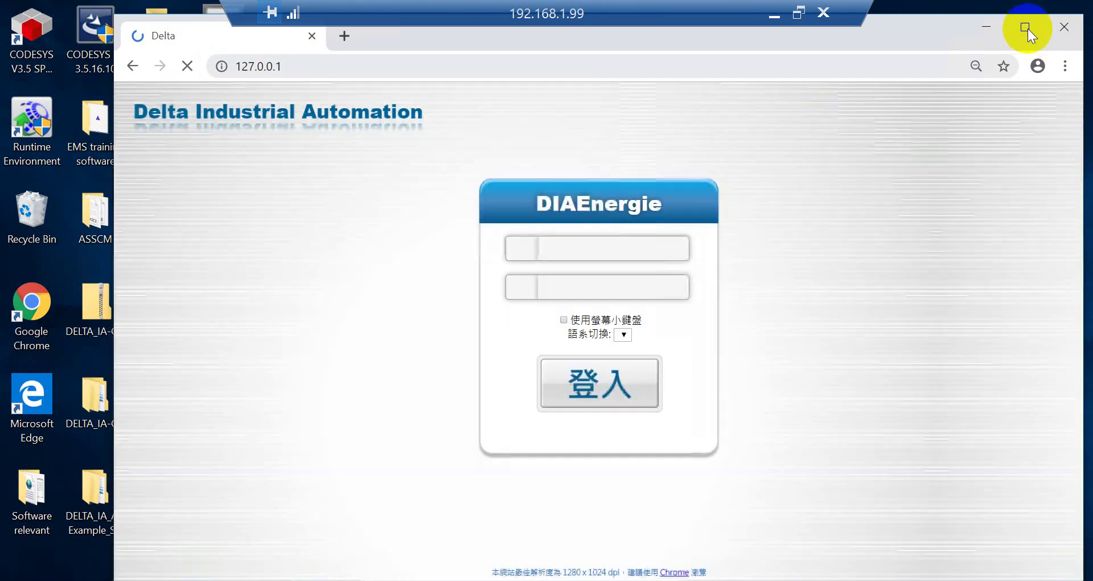
Step: Log in to DIAEnergie as root with the account password
click(1025, 27)
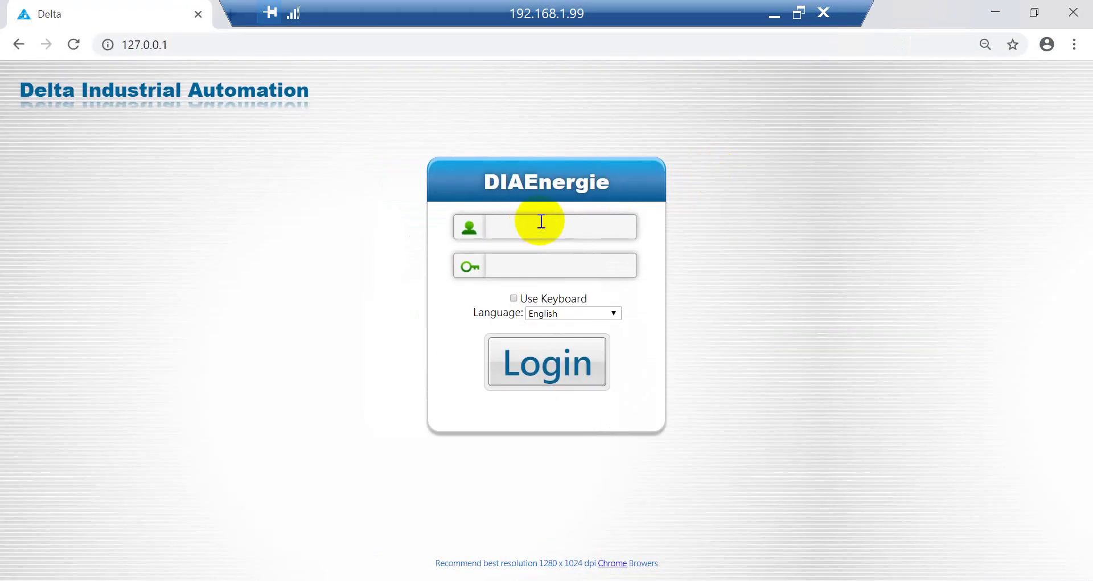
click(542, 222)
text(r)
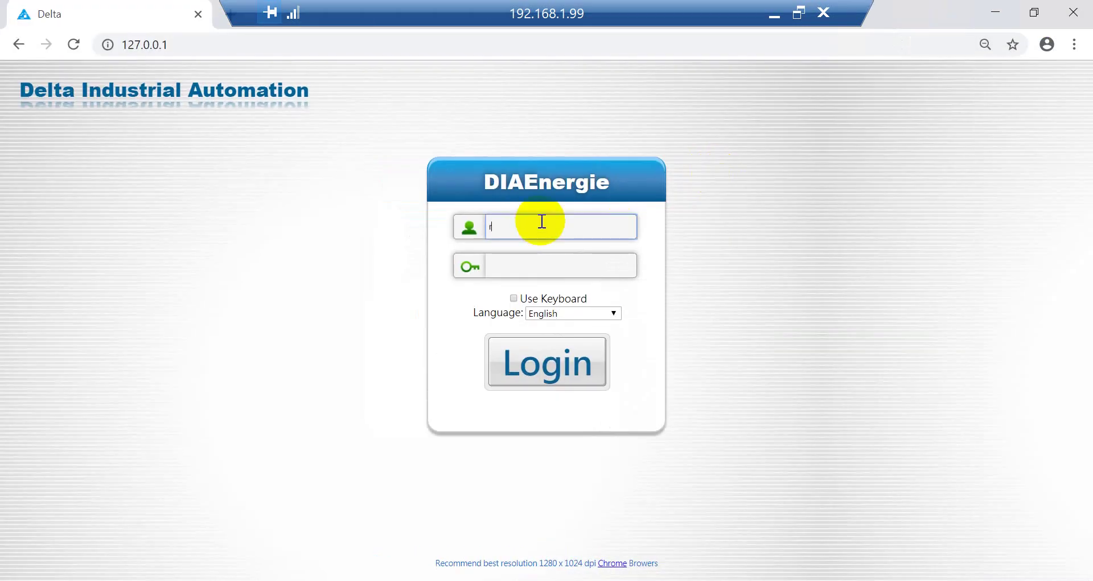
text(oot)
key(Tab)
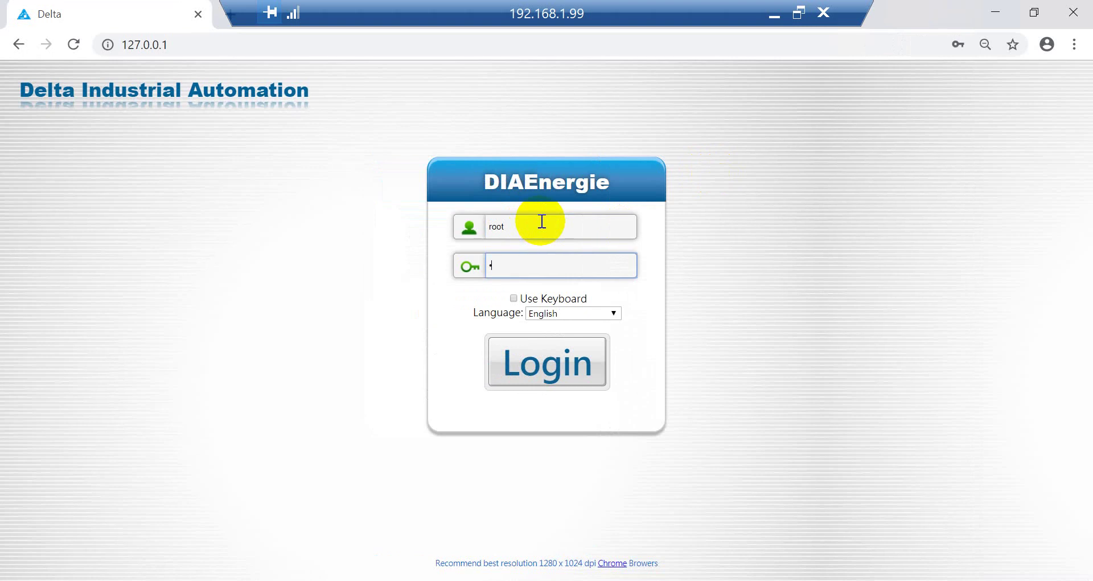
text(••)
key(Return)
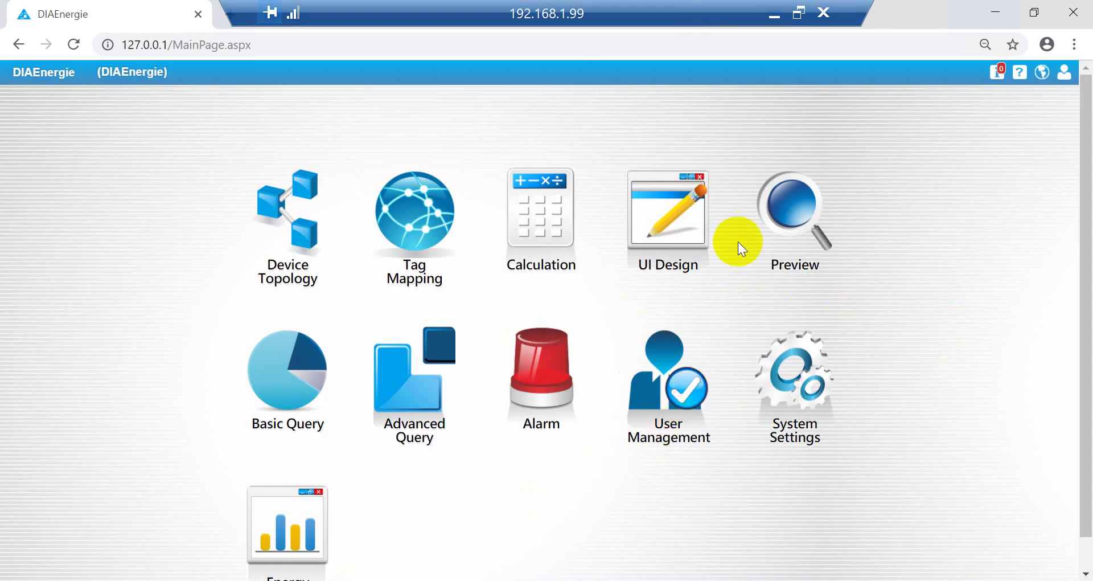
click(774, 17)
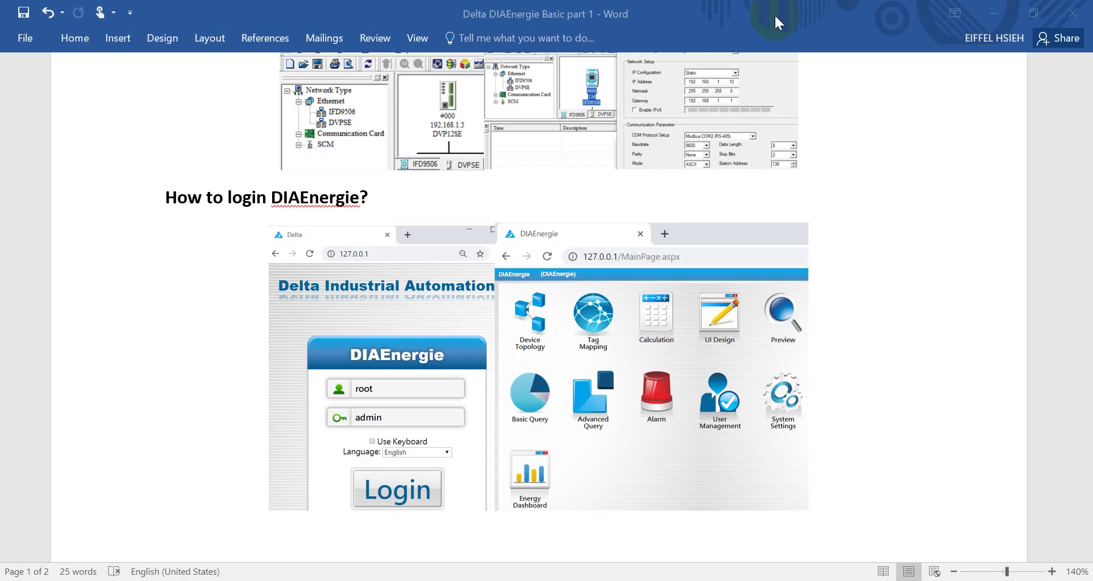
Step: Scroll through the Word guide's User Management screenshots
scroll(844, 276, down, 8)
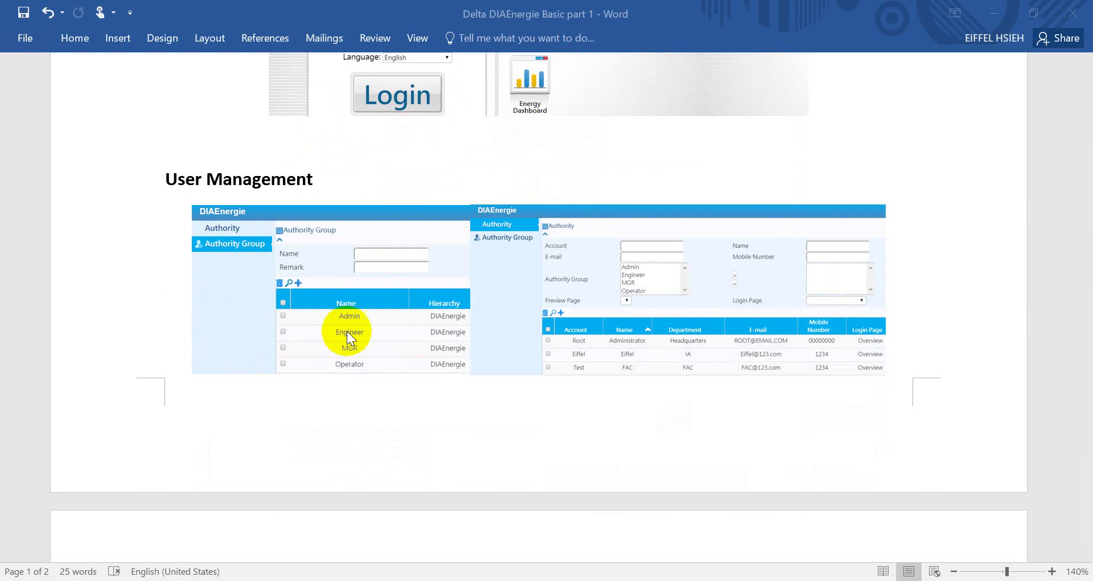
scroll(380, 315, up, 2)
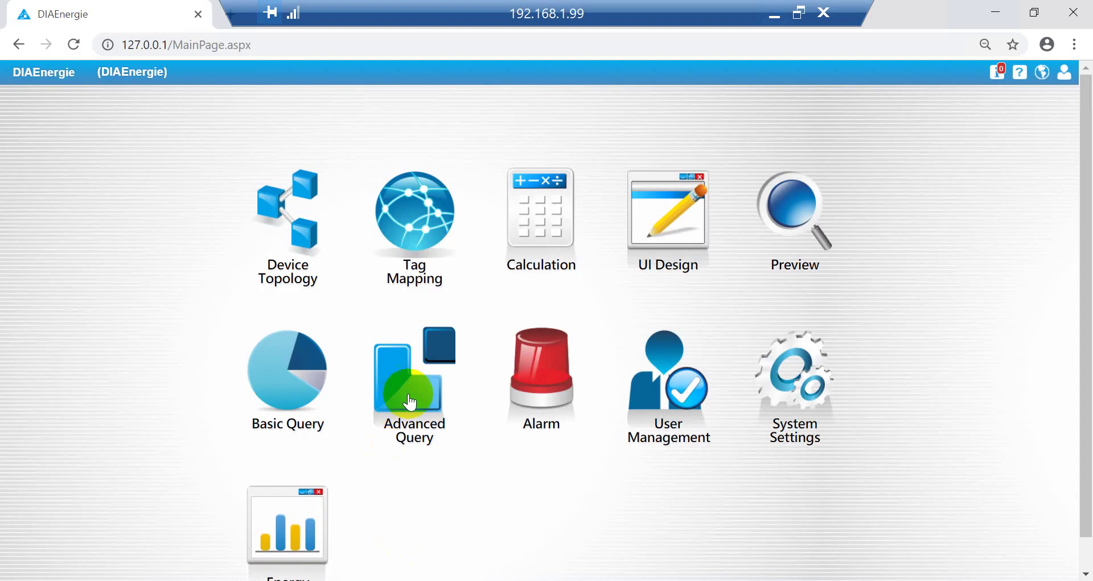
Step: Add a new authority group named ENG under the DIAEnergie hierarchy
click(699, 426)
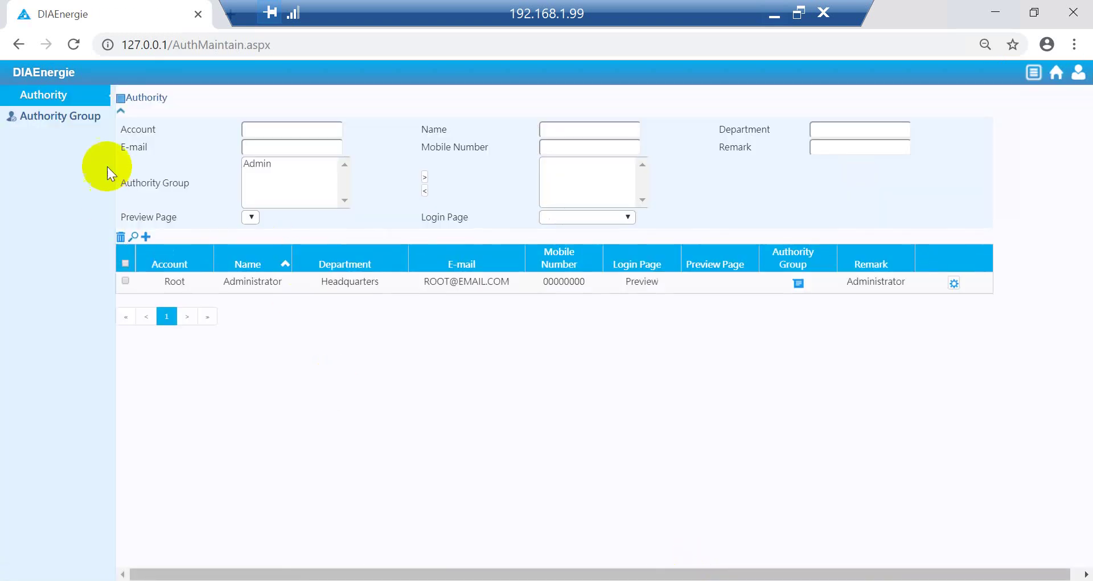
click(67, 118)
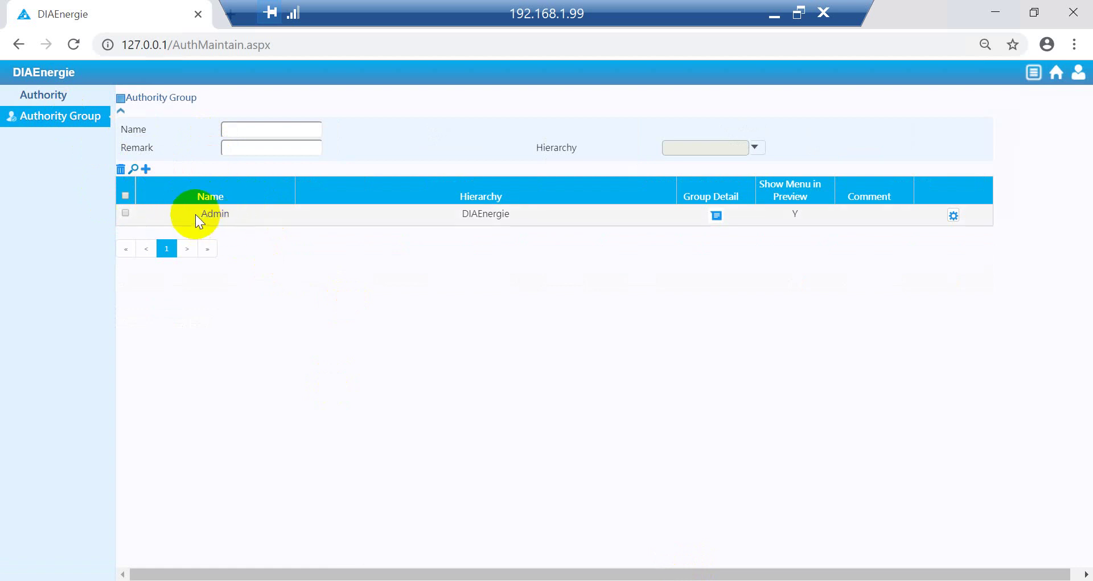
click(146, 169)
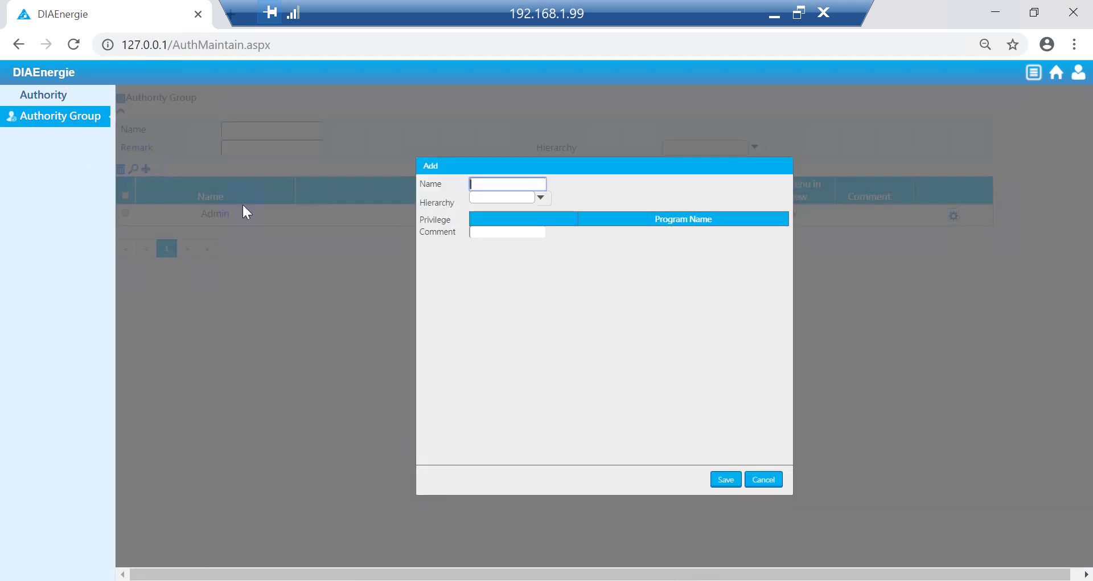
click(493, 183)
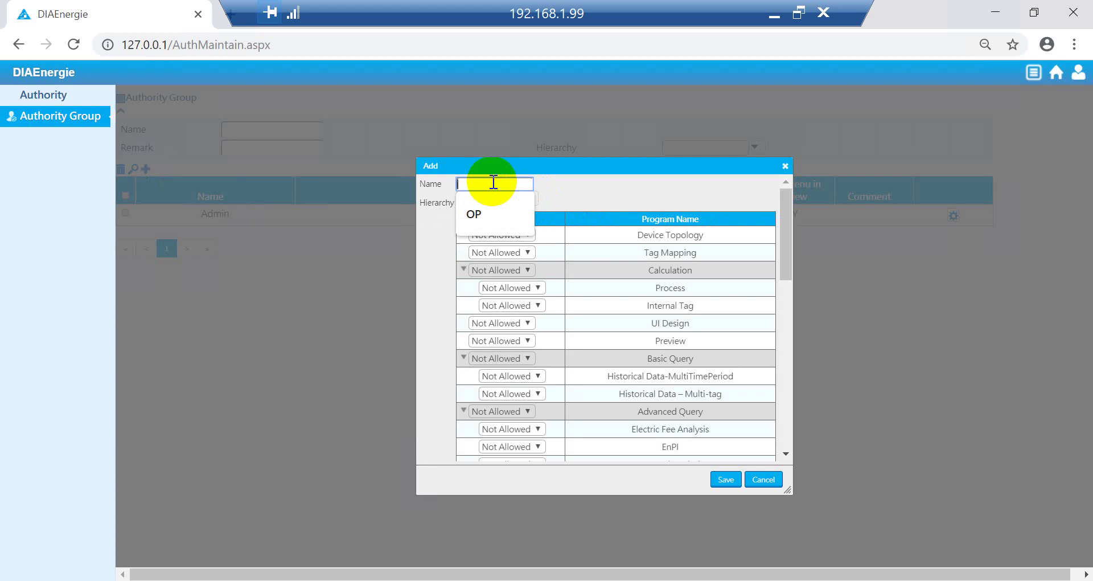
text(ENG)
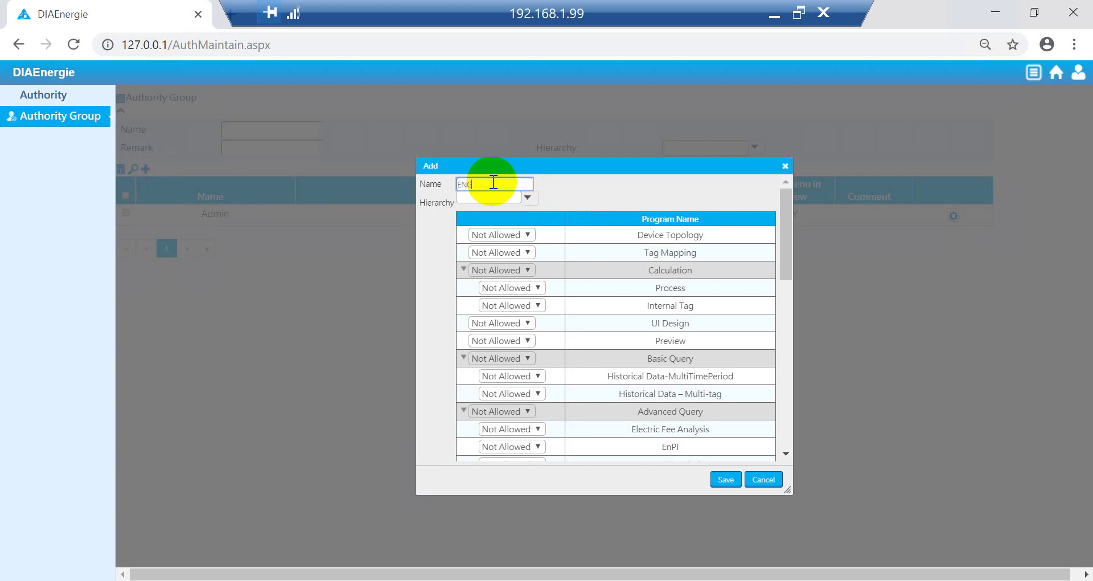
click(527, 198)
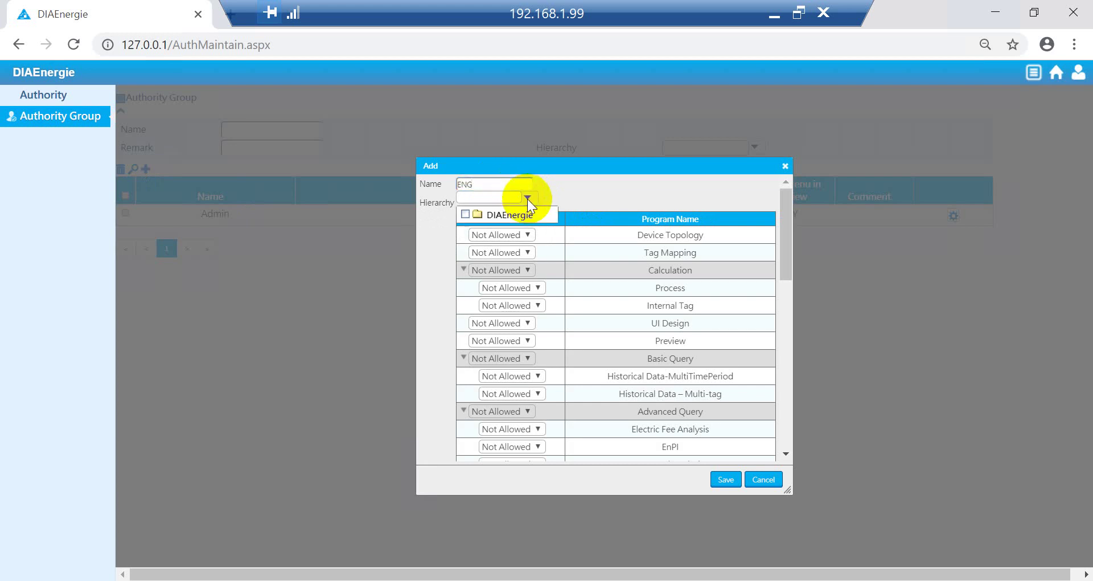
click(522, 215)
click(466, 214)
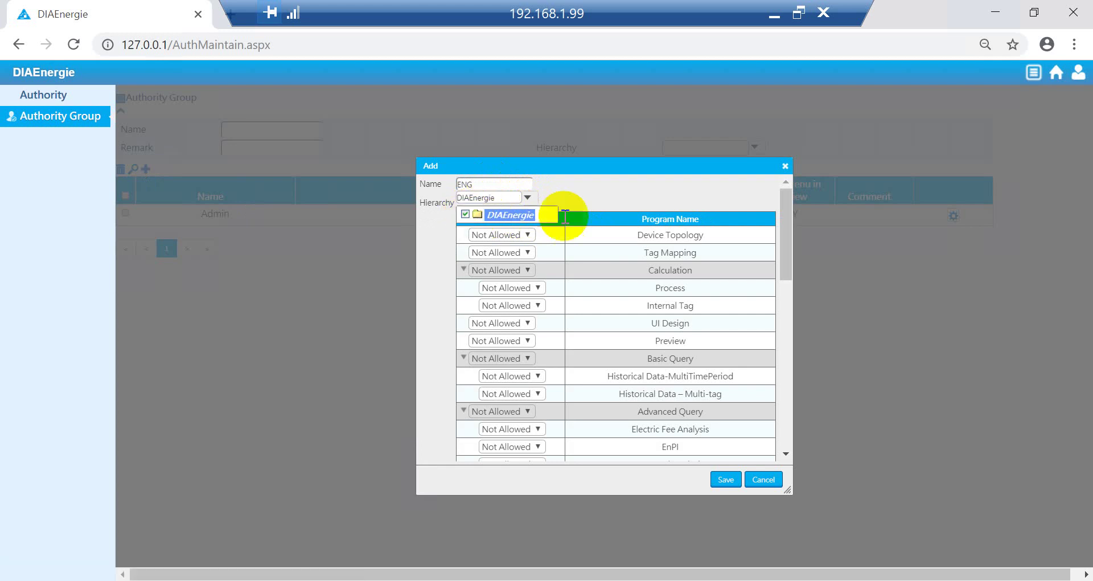
Step: Grant ENG Set on Device Topology, Tag Mapping and Energy Dashboard, then save it
click(505, 235)
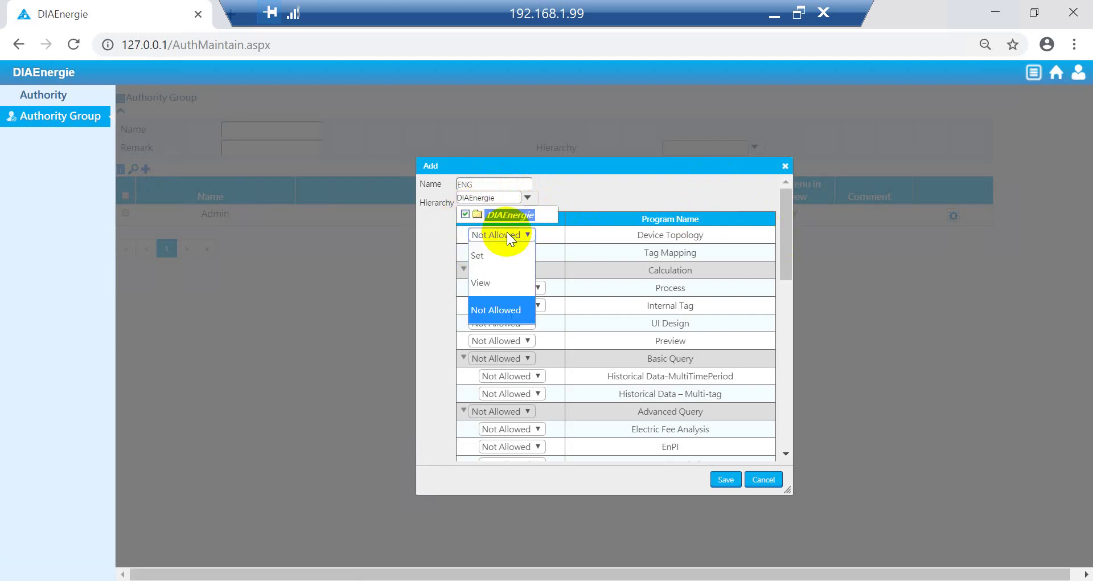
click(510, 257)
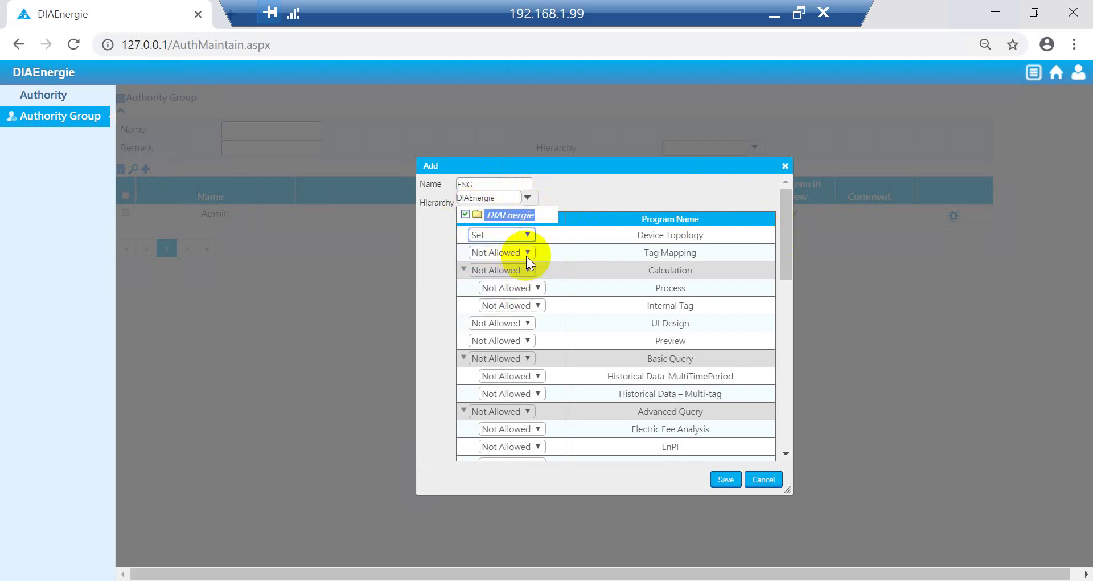
click(527, 252)
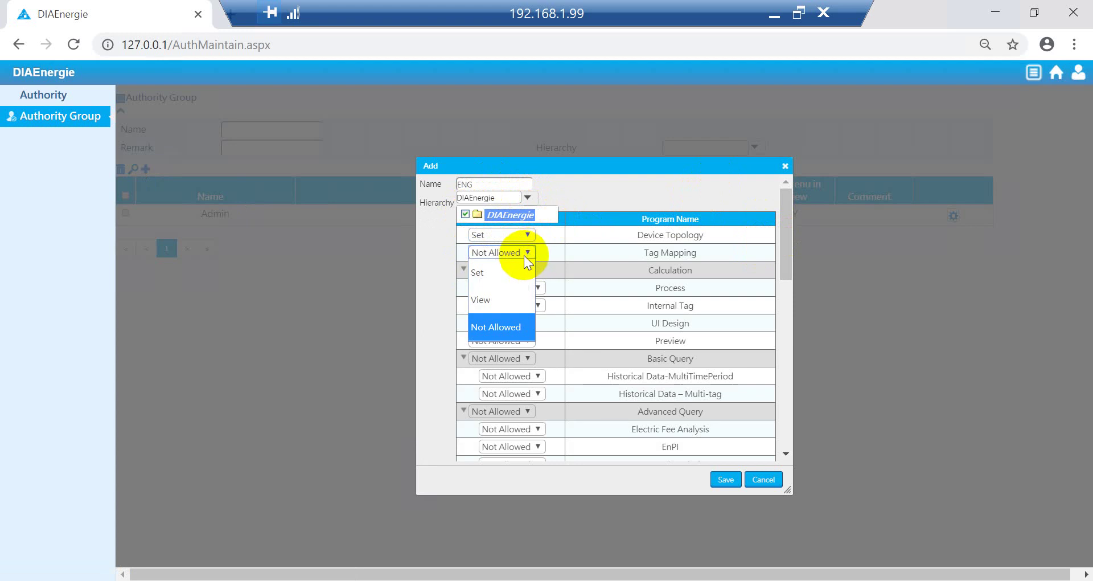
click(494, 276)
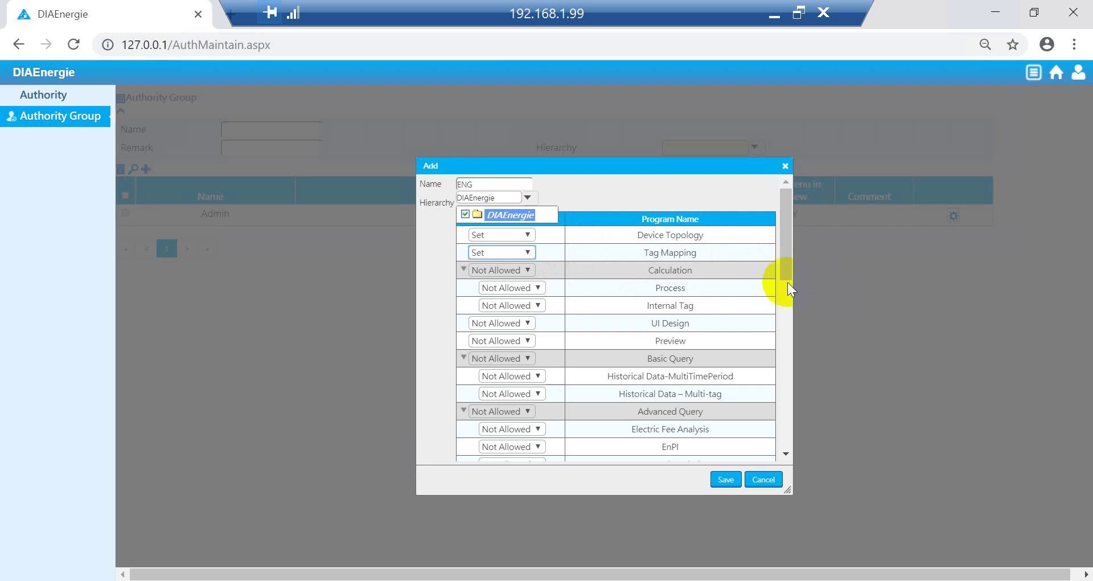
drag(788, 283, 794, 470)
click(513, 436)
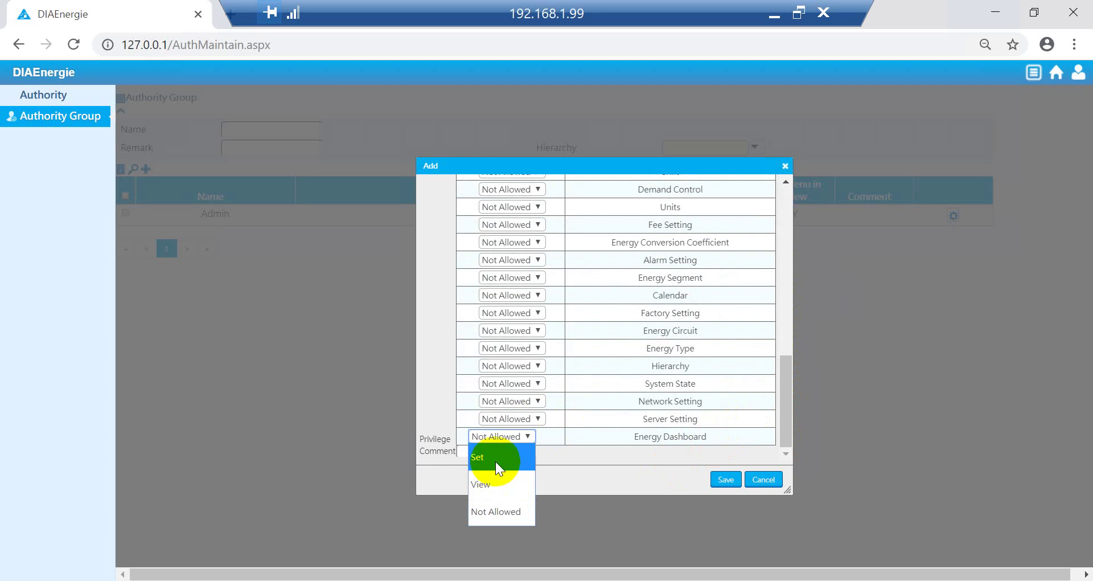
click(494, 458)
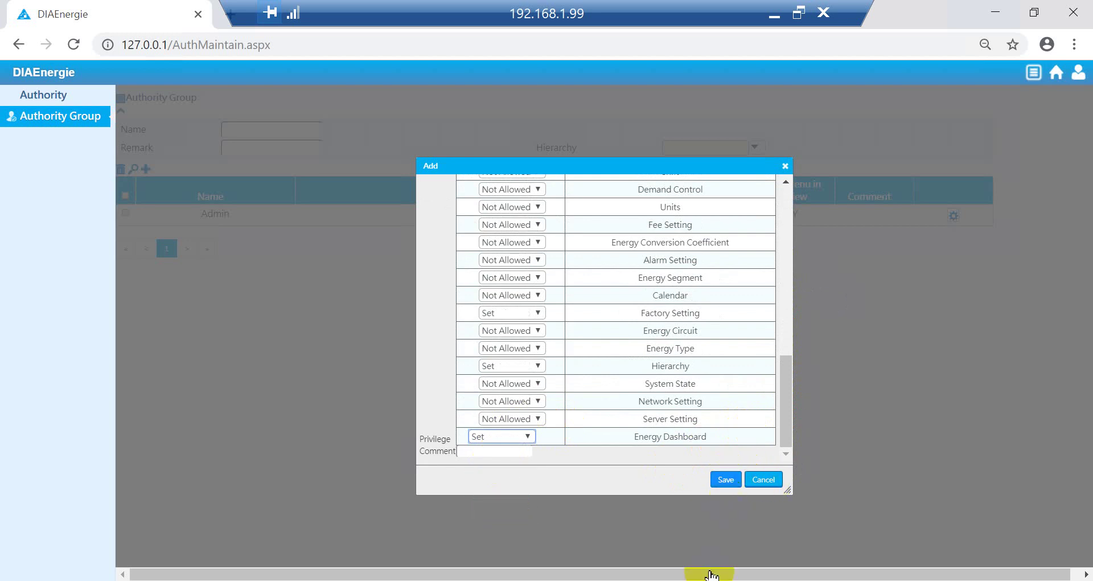
click(526, 436)
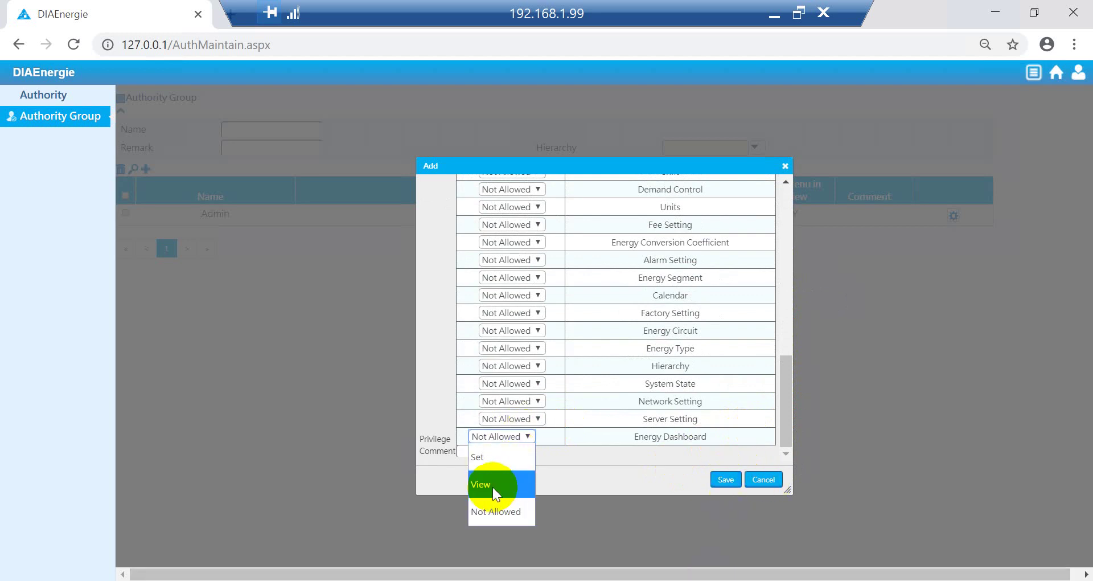
click(495, 458)
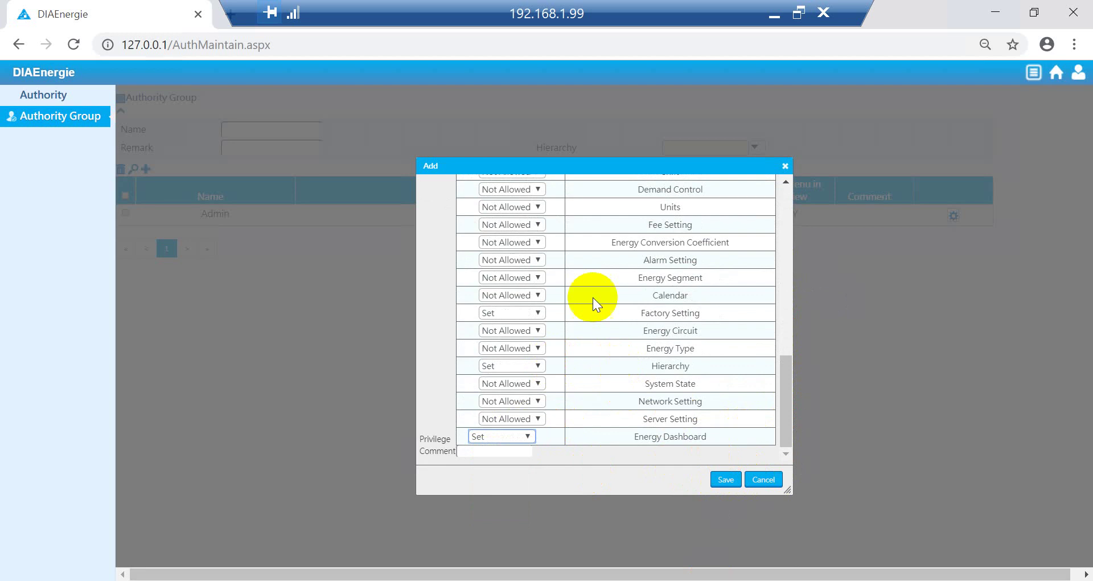
click(722, 478)
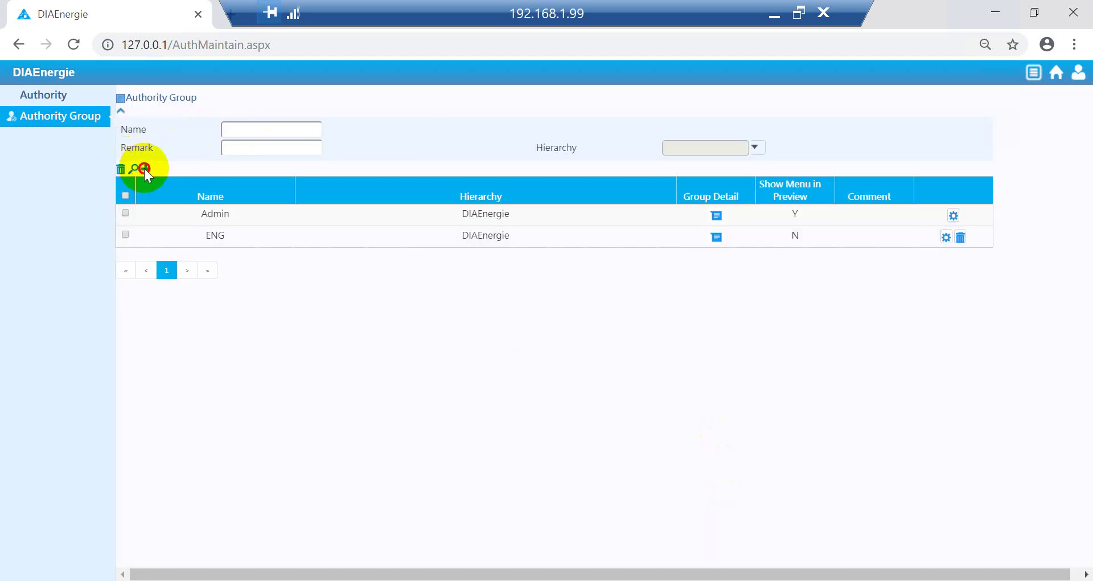
Step: Add another authority group named MGR under the DIAEnergie hierarchy
click(144, 168)
click(504, 183)
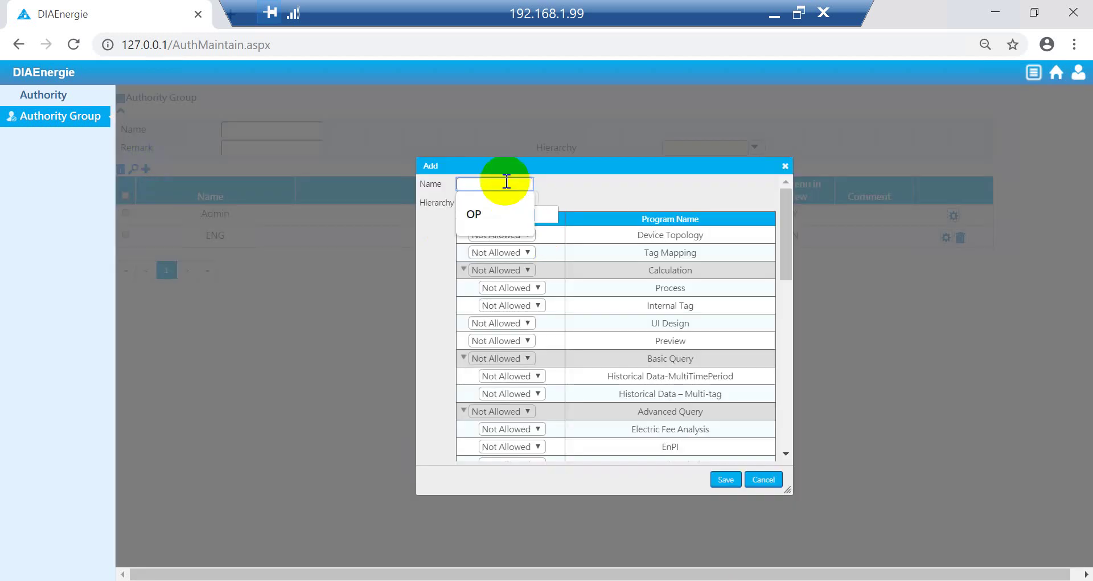
text(MGR)
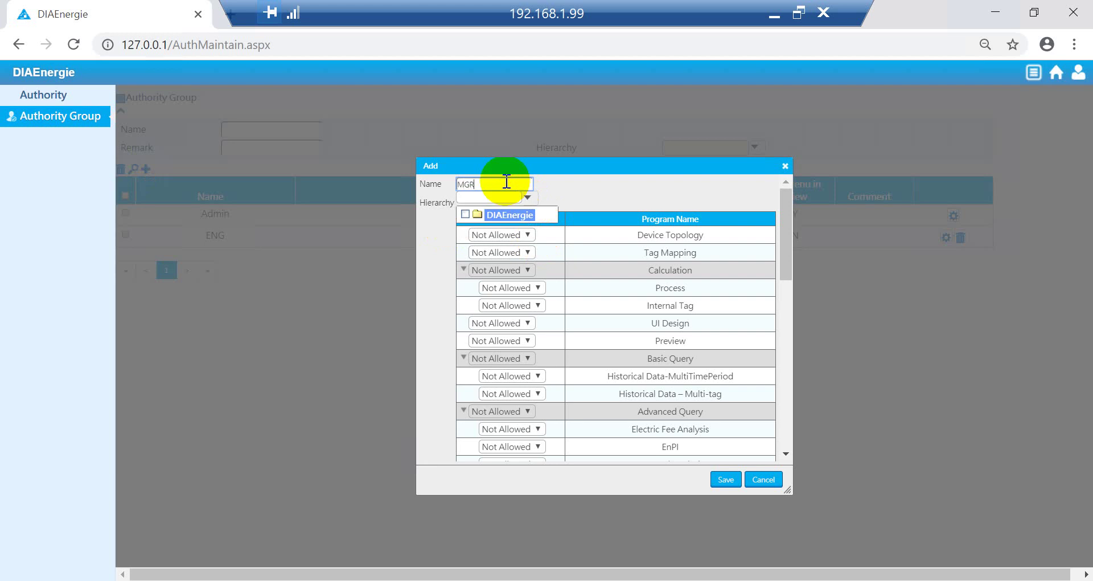
click(465, 215)
drag(697, 253, 691, 253)
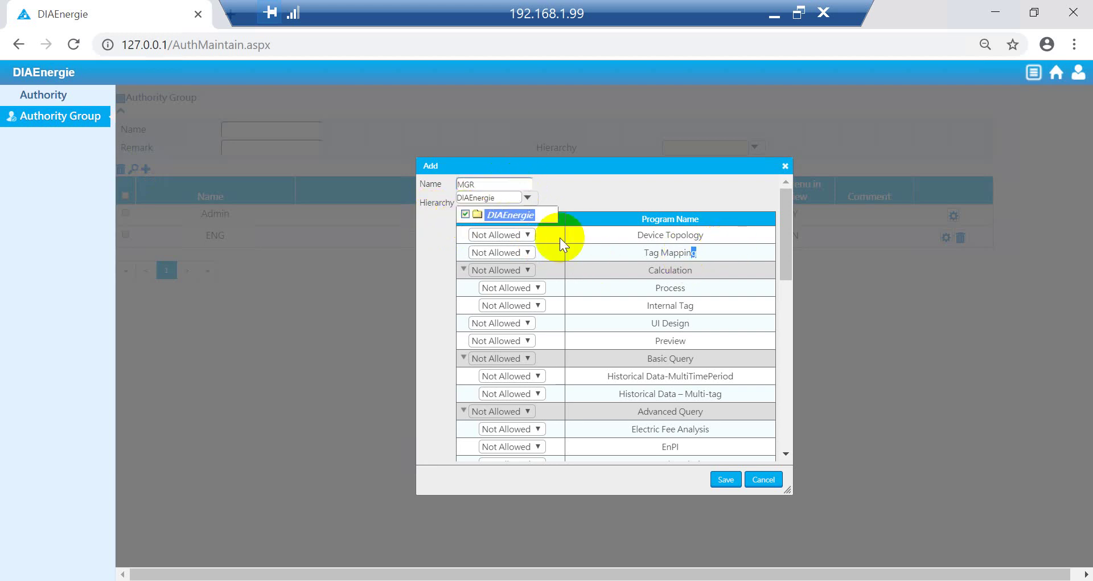
Step: Give MGR View permission on Device Topology, Tag Mapping and Preview
click(527, 236)
click(488, 281)
click(521, 252)
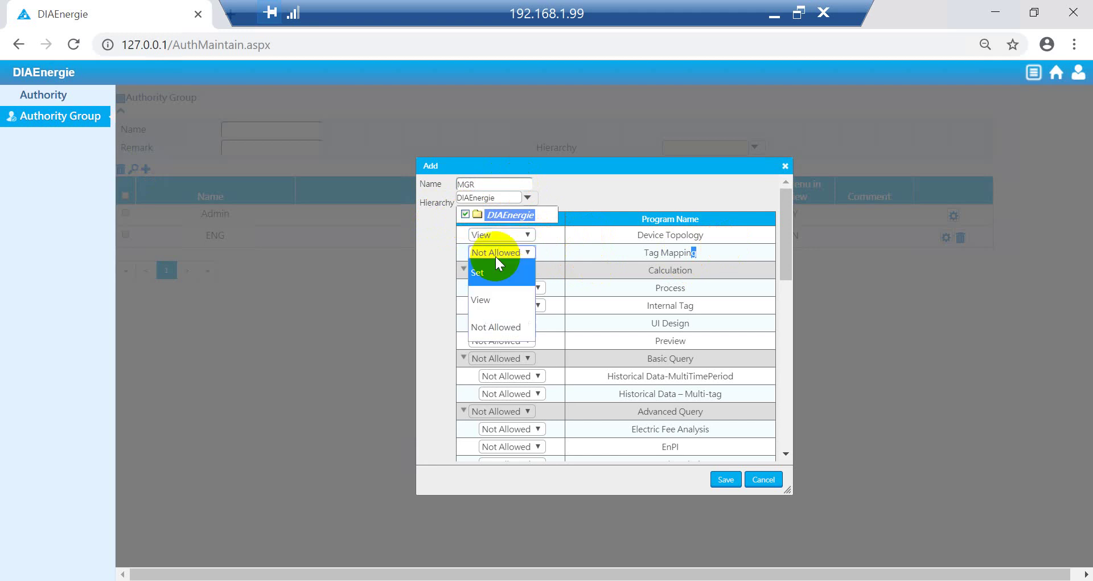
click(489, 299)
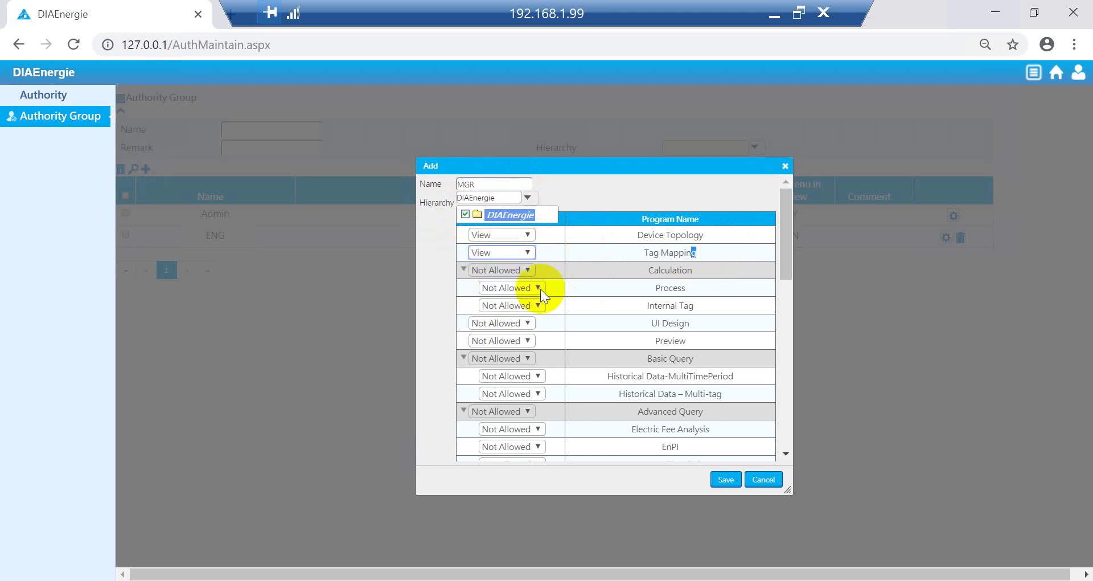
click(528, 340)
click(506, 385)
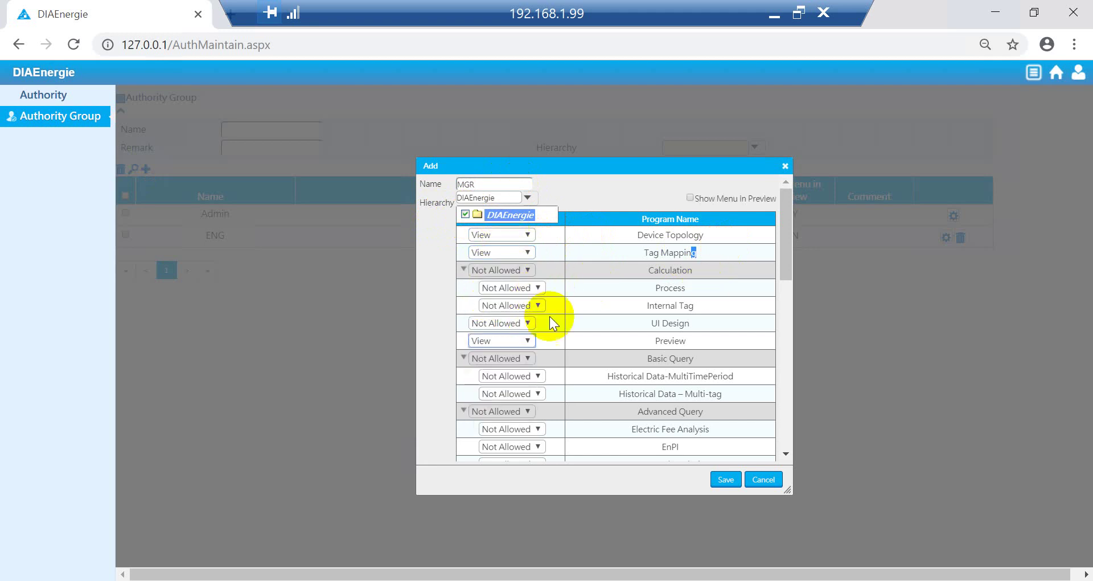
click(525, 234)
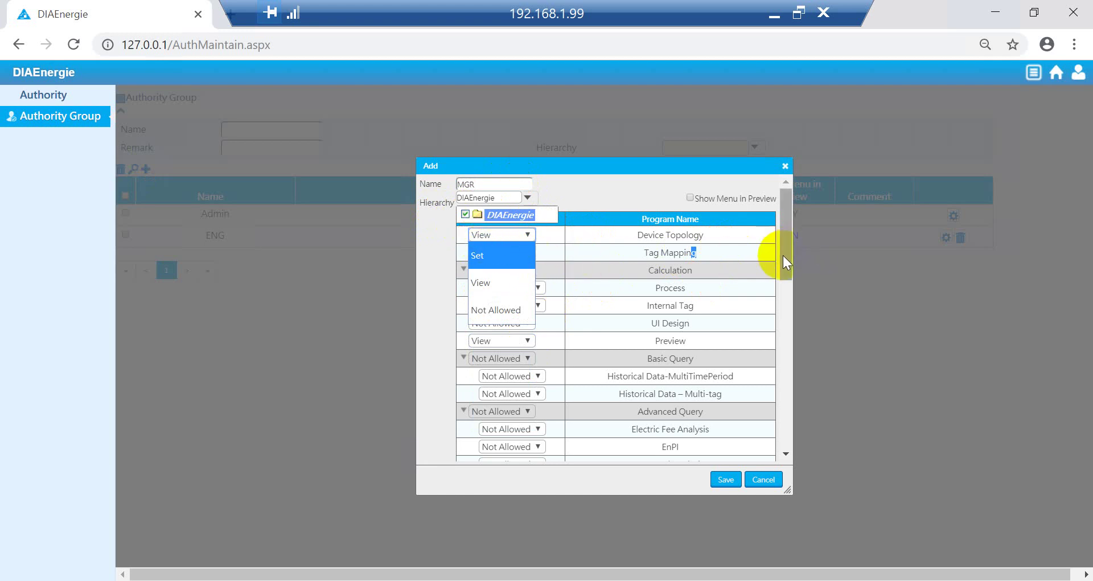
click(783, 307)
click(786, 385)
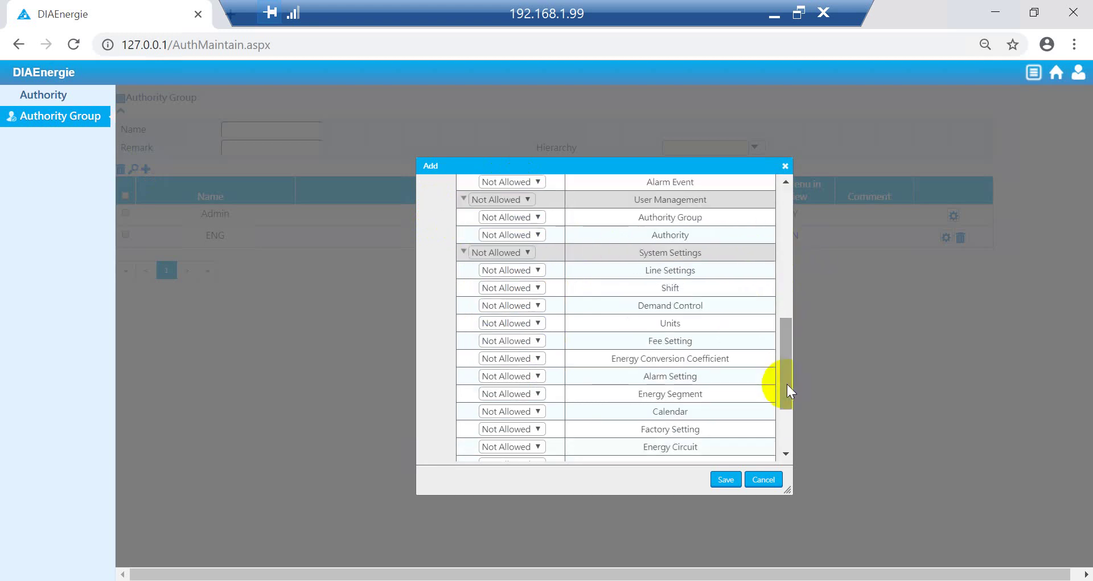
scroll(551, 237, up, 2)
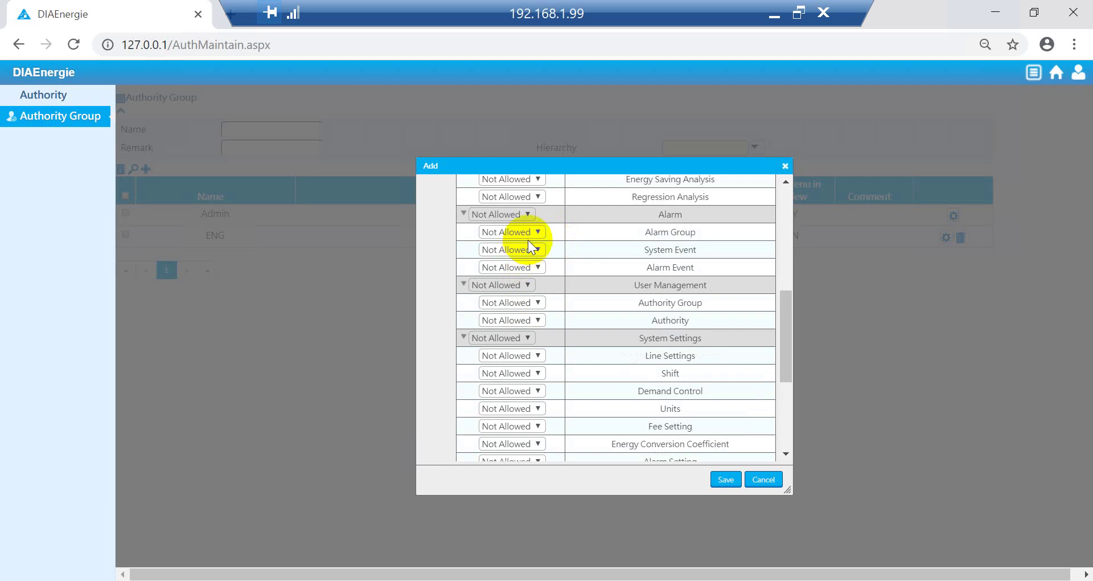
Step: Give MGR View on Alarm Group, System Event, Alarm Event and Energy Dashboard, then save
click(522, 231)
click(501, 283)
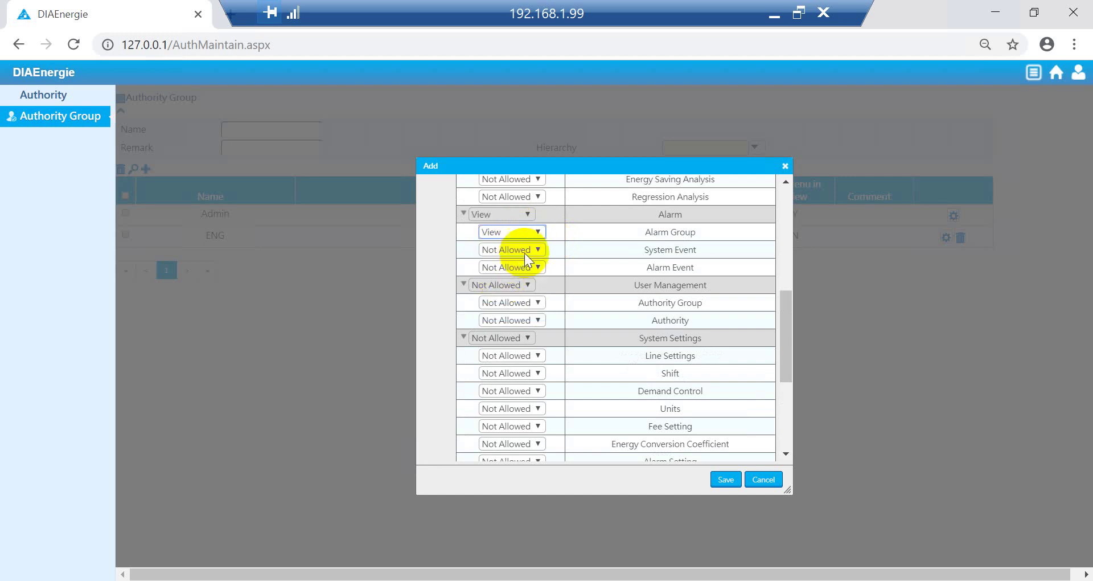
click(524, 250)
click(508, 297)
click(536, 268)
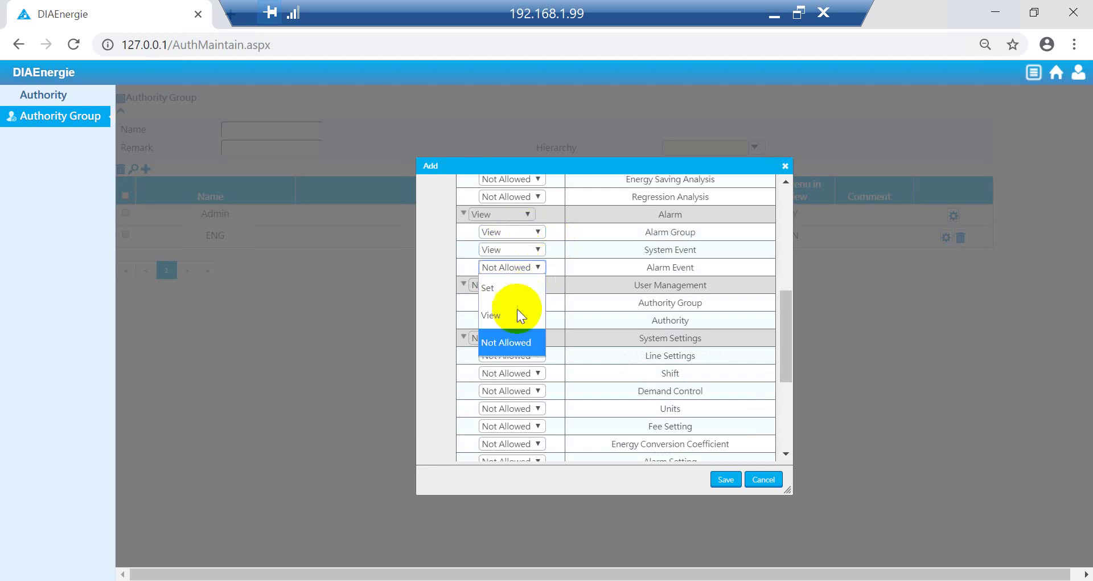
click(515, 316)
drag(783, 341, 792, 420)
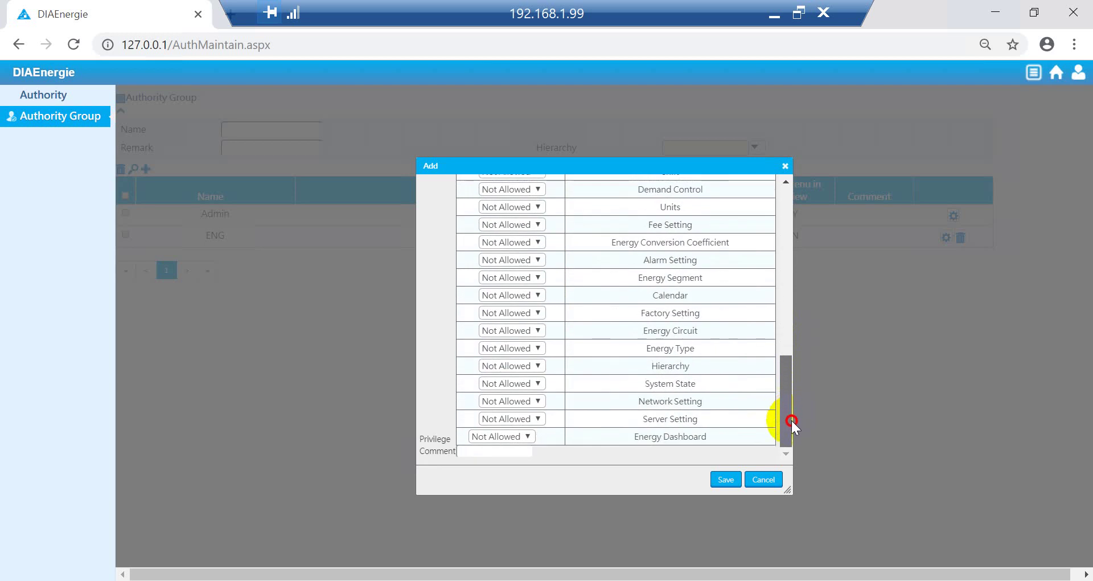
click(522, 437)
click(484, 485)
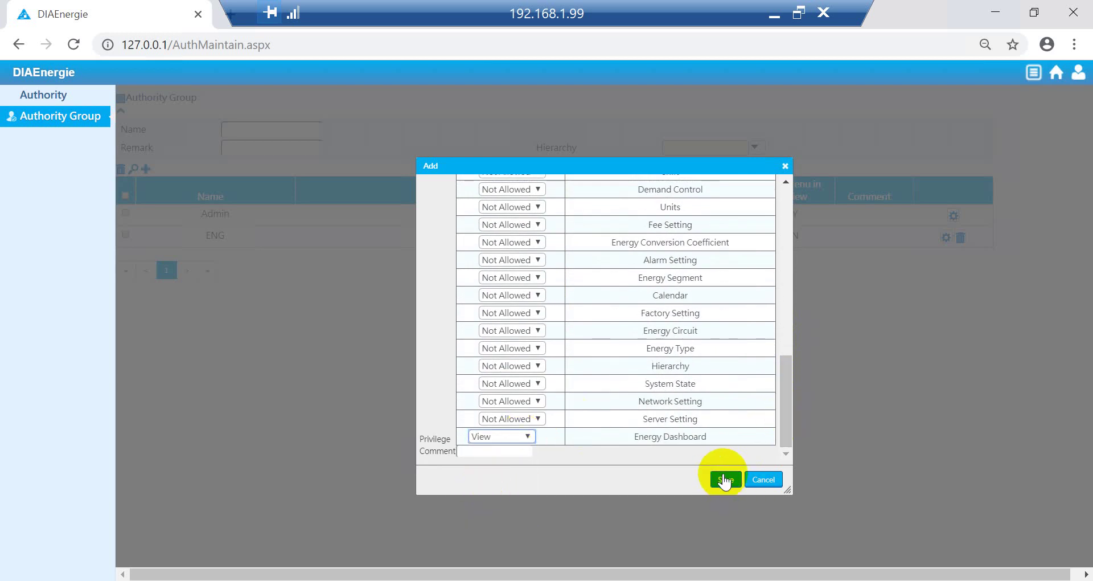
click(725, 480)
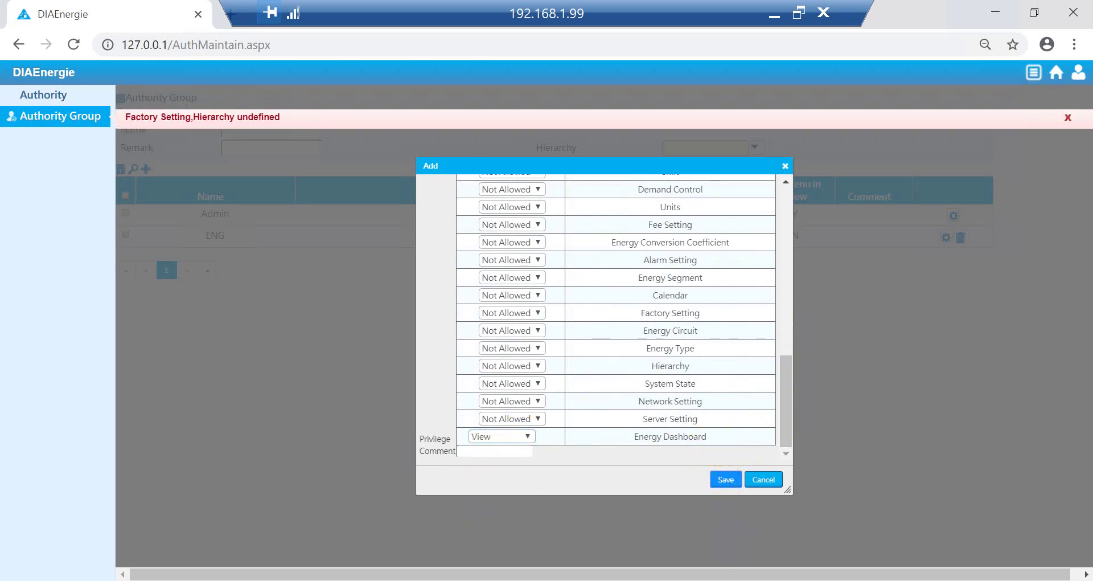
Step: Set MGR's Factory Setting and Hierarchy permissions to View and save the group
click(725, 495)
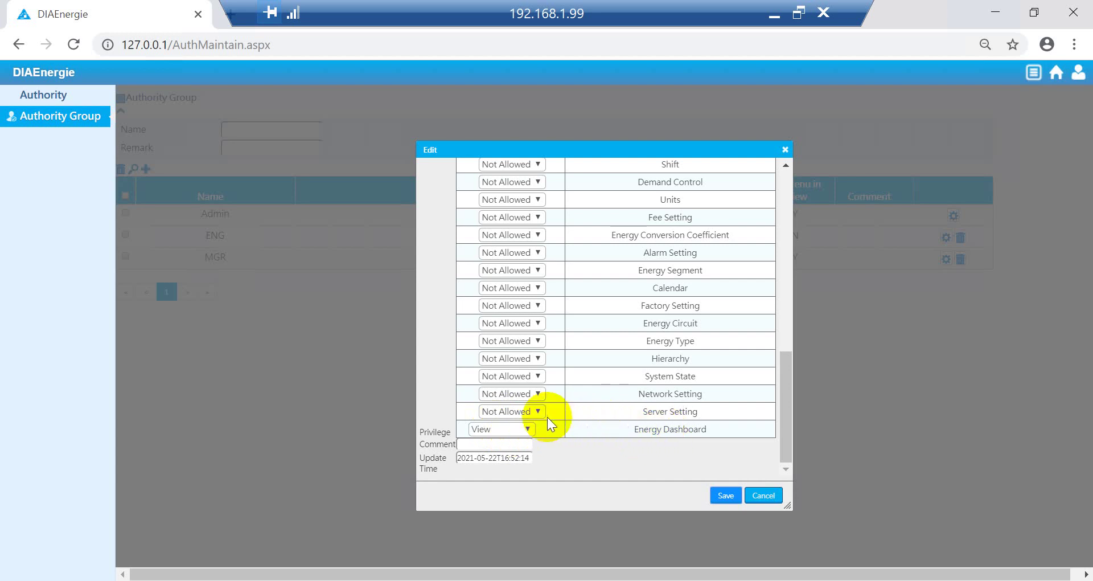
click(518, 306)
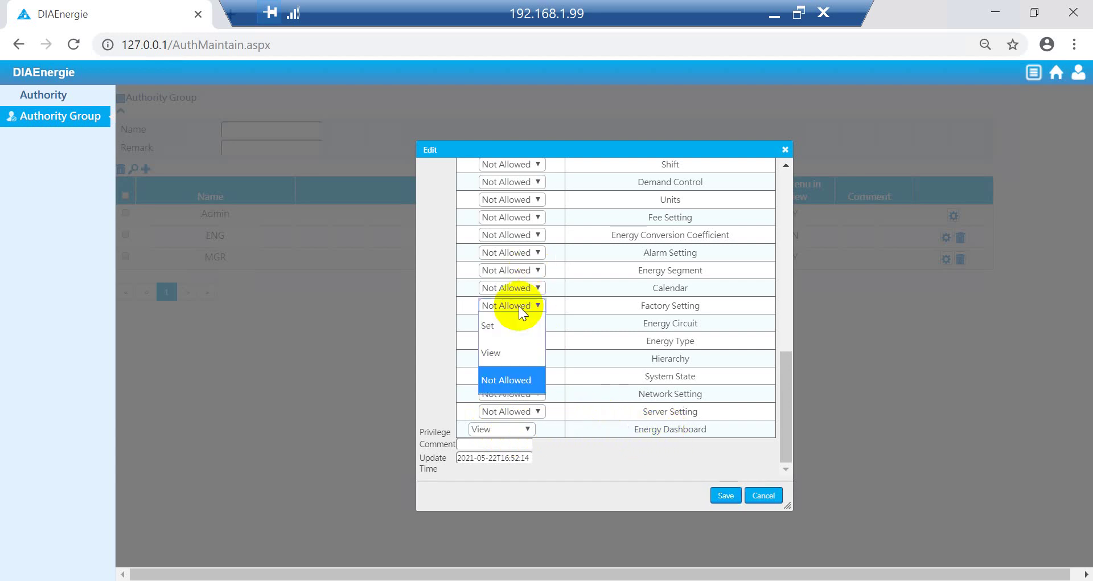
click(504, 354)
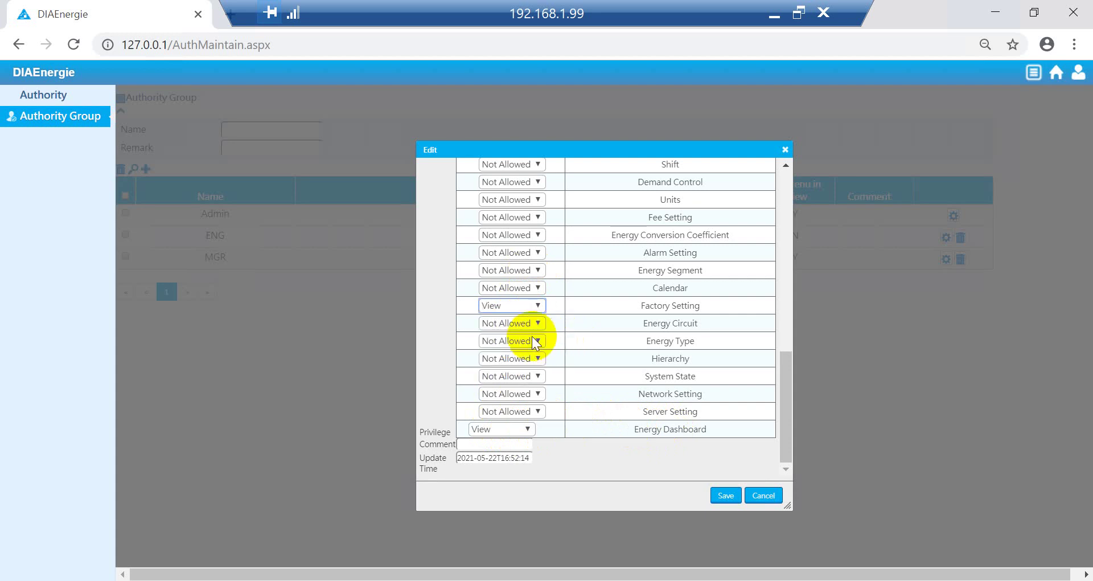
click(529, 358)
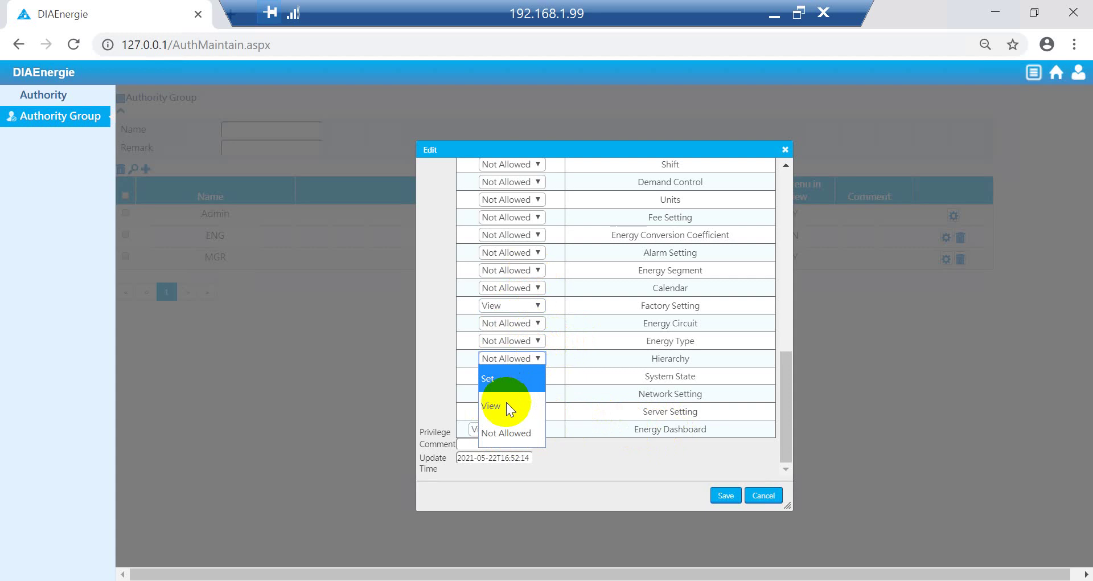
click(507, 403)
click(728, 497)
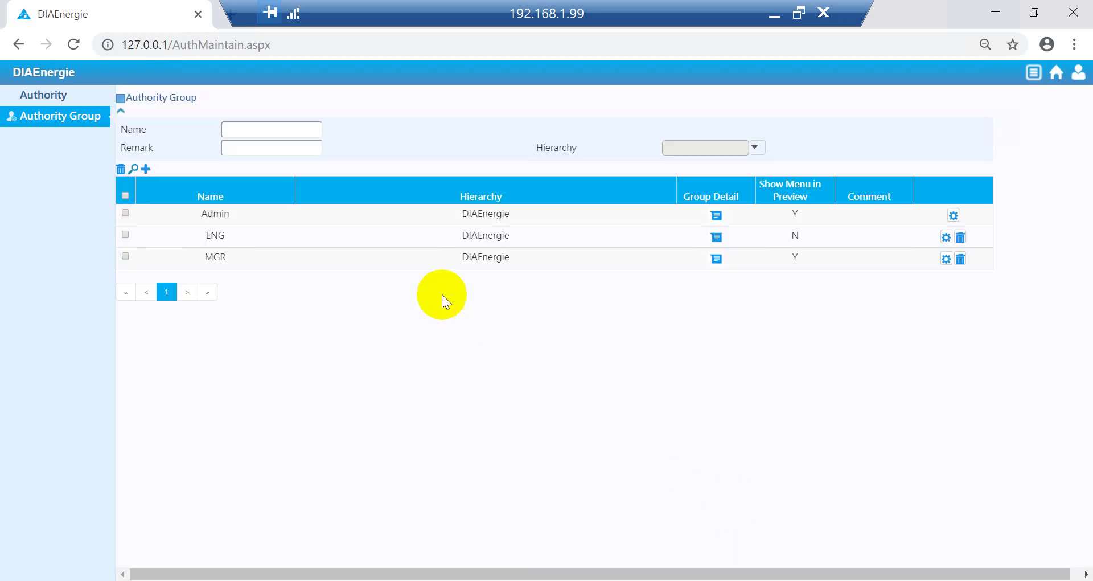
Step: Start a new authority group named OP under the DIAEnergie hierarchy
click(146, 168)
click(501, 184)
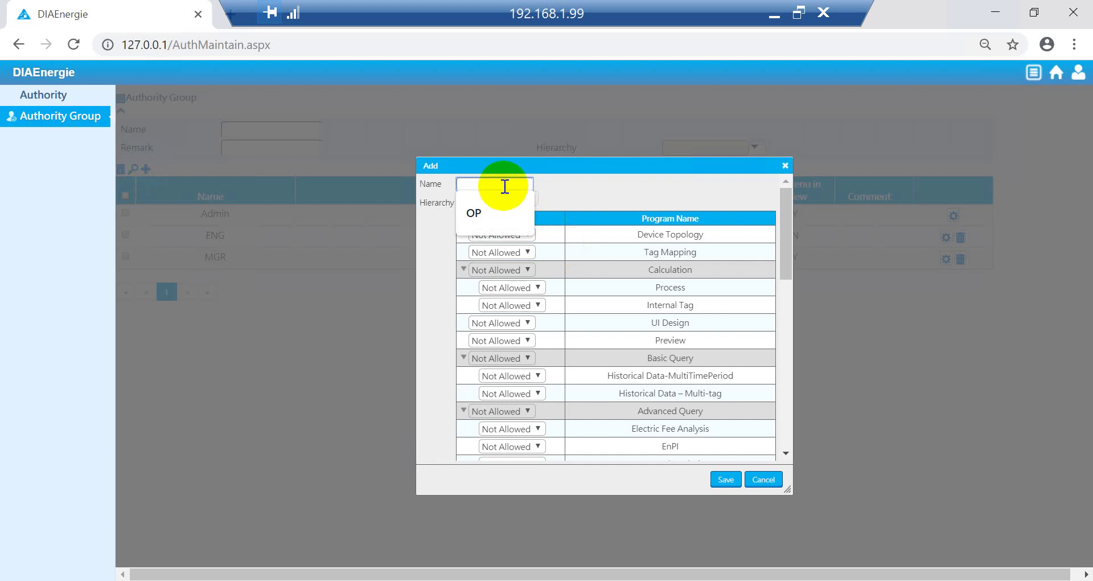
click(488, 208)
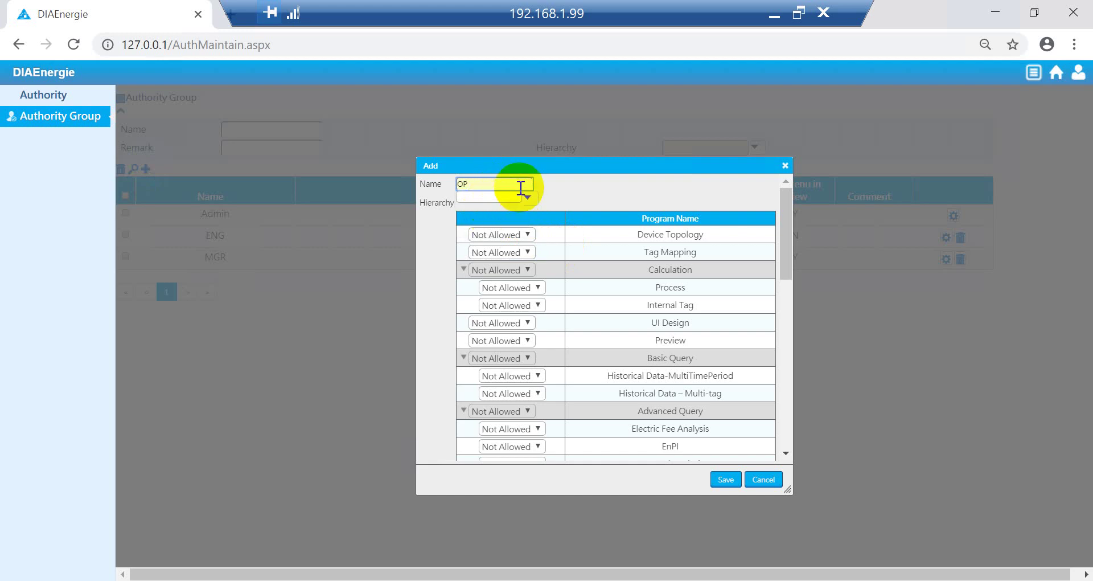
click(528, 197)
click(466, 214)
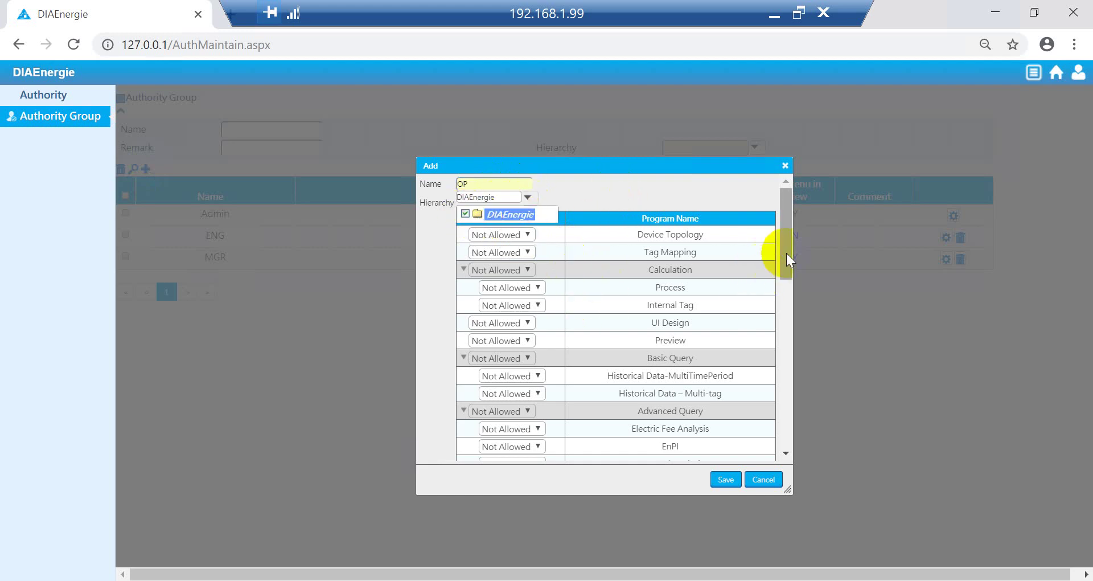
Step: Give the OP group View permission on Preview, save it, then re-save ENG unchanged
drag(786, 253, 800, 284)
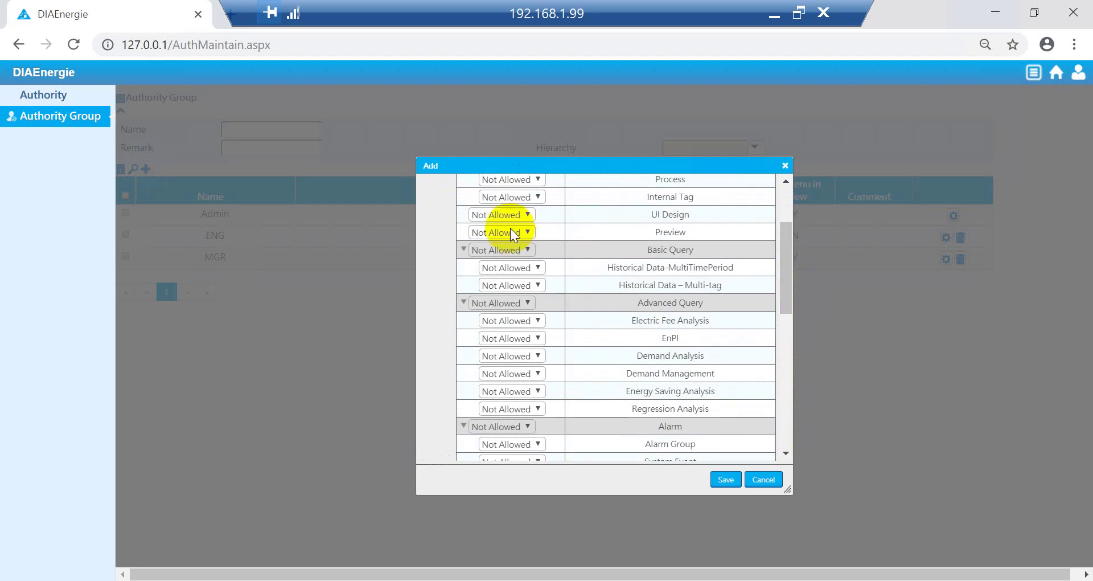
click(509, 230)
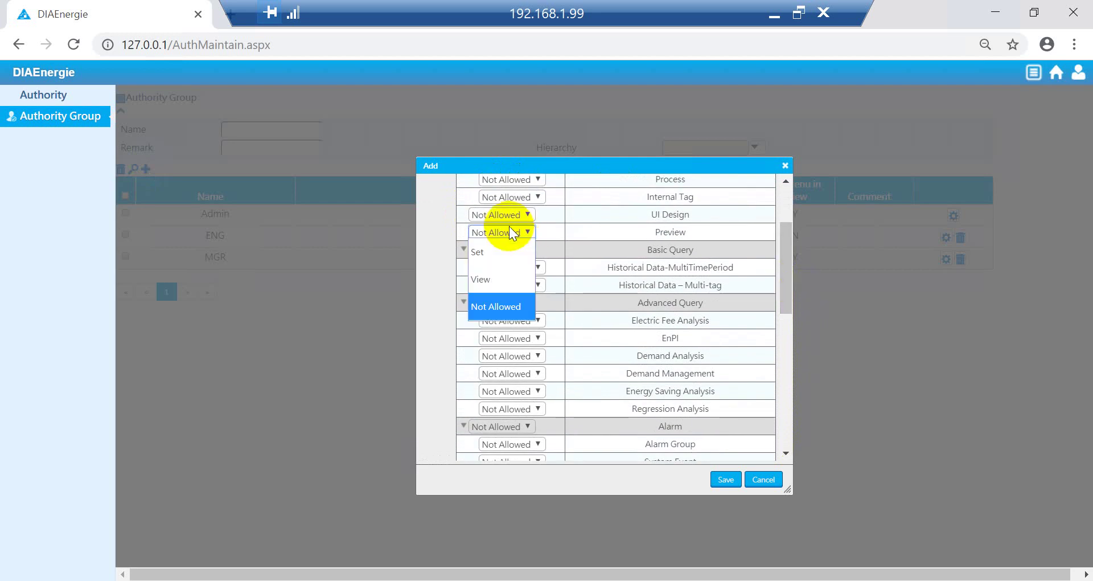
click(497, 269)
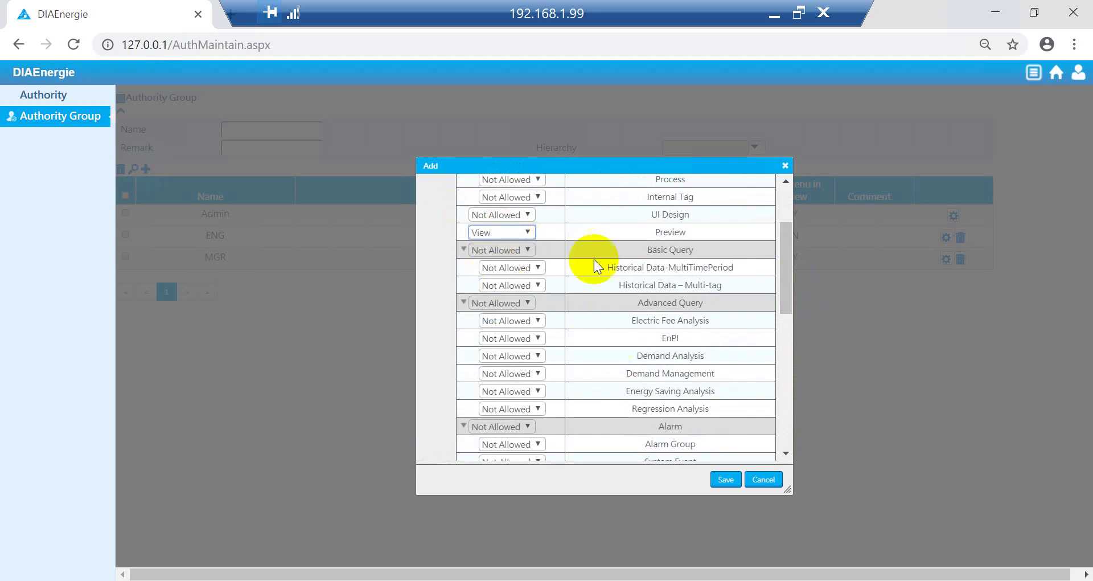
click(725, 480)
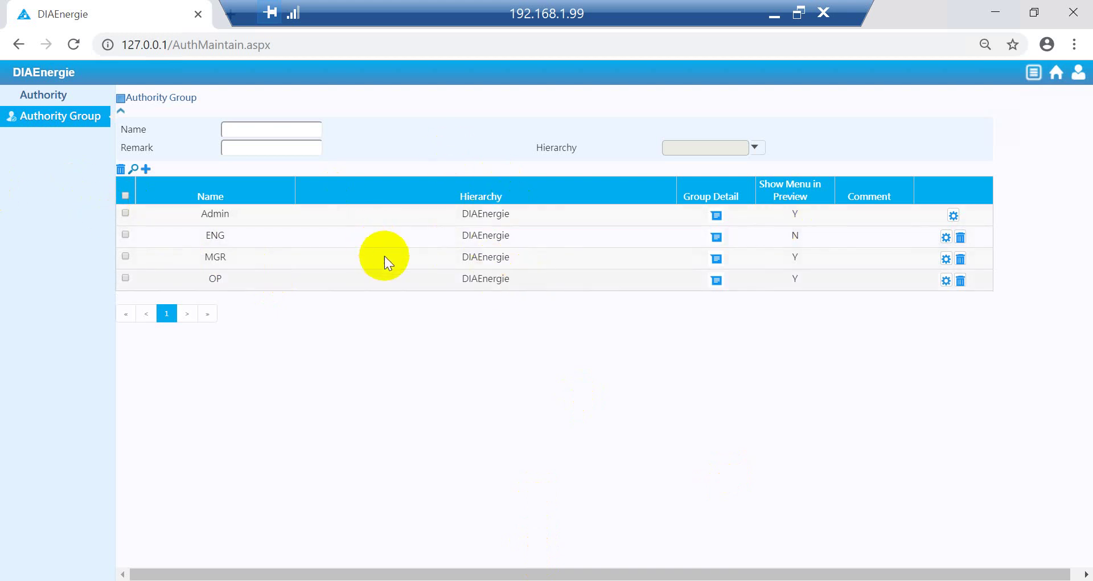
click(942, 237)
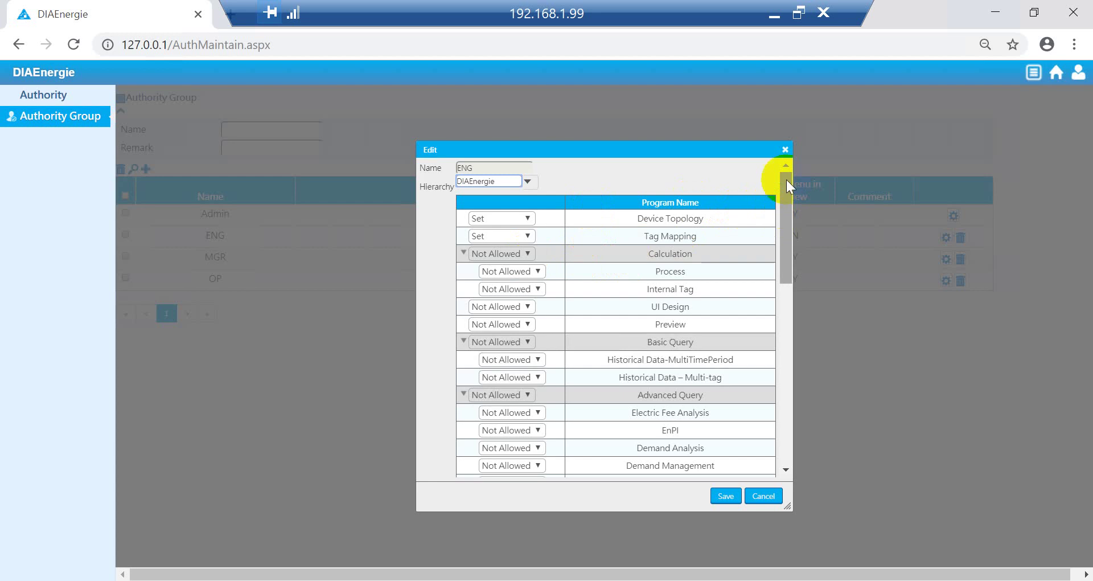
click(724, 496)
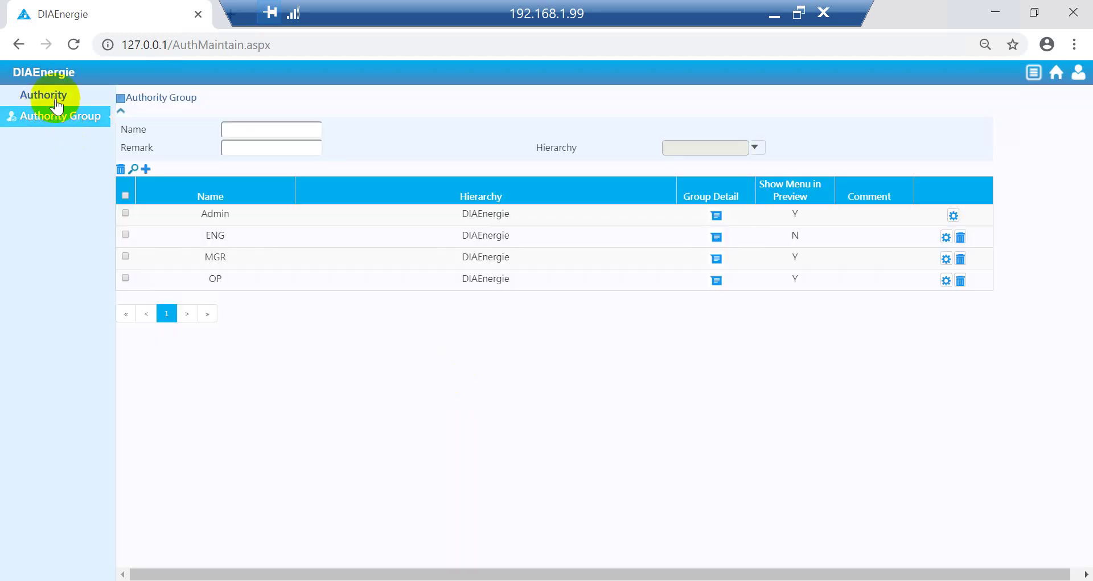
Step: On the user accounts page, enter the account, user's name, department IA and corrected e-mail
click(54, 101)
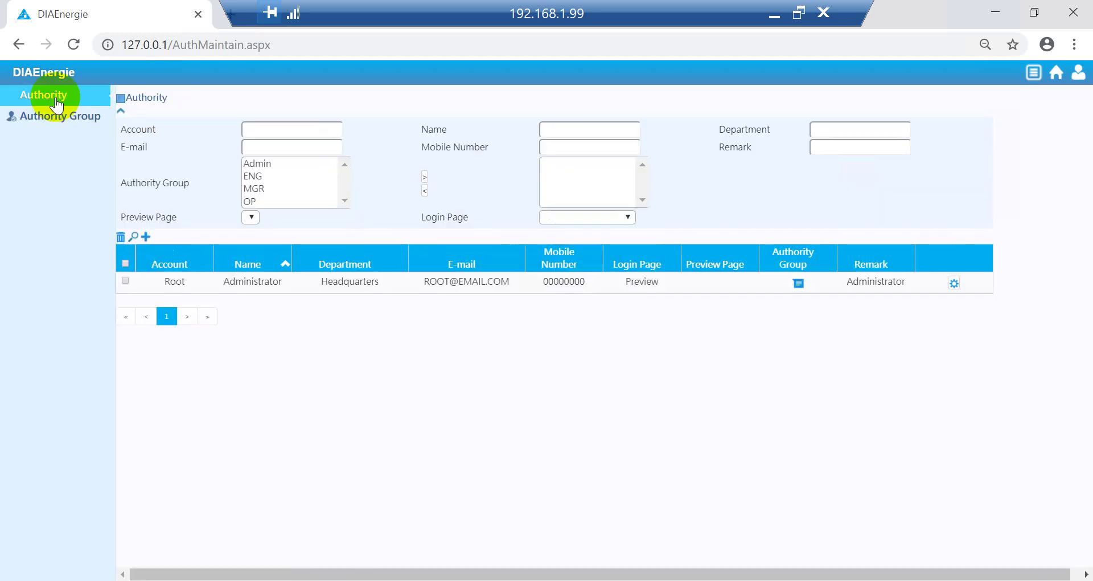
click(275, 128)
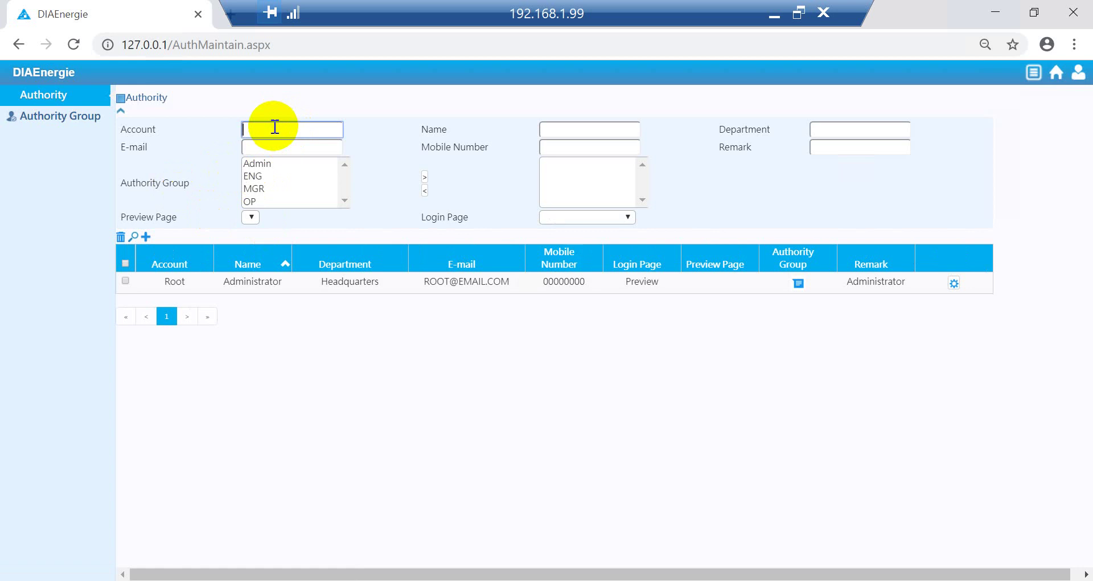
text(Eiffel)
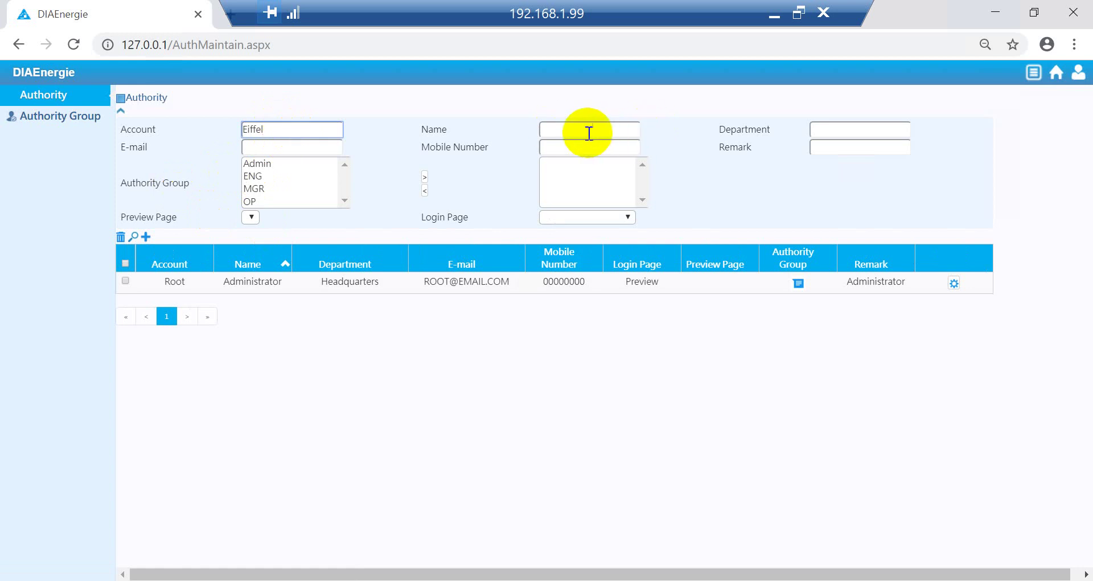
click(598, 134)
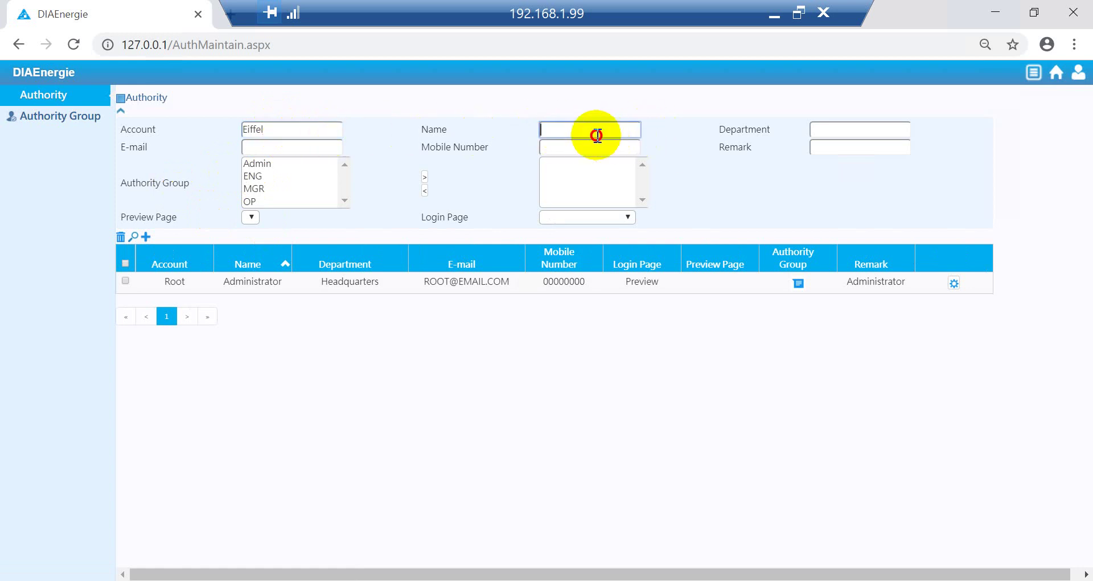
text(Eiffel)
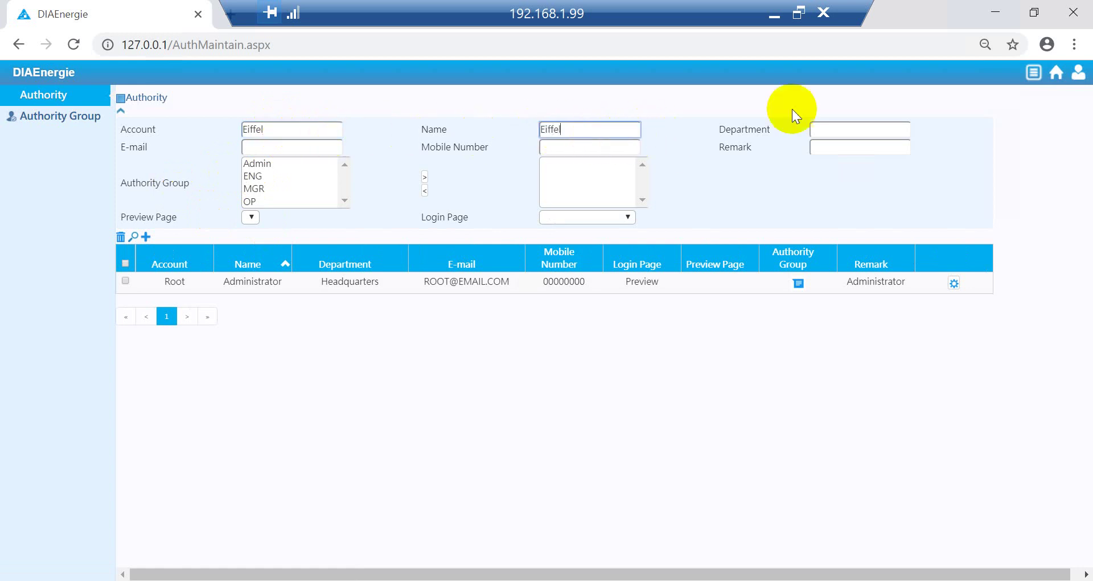
click(820, 130)
text(IA)
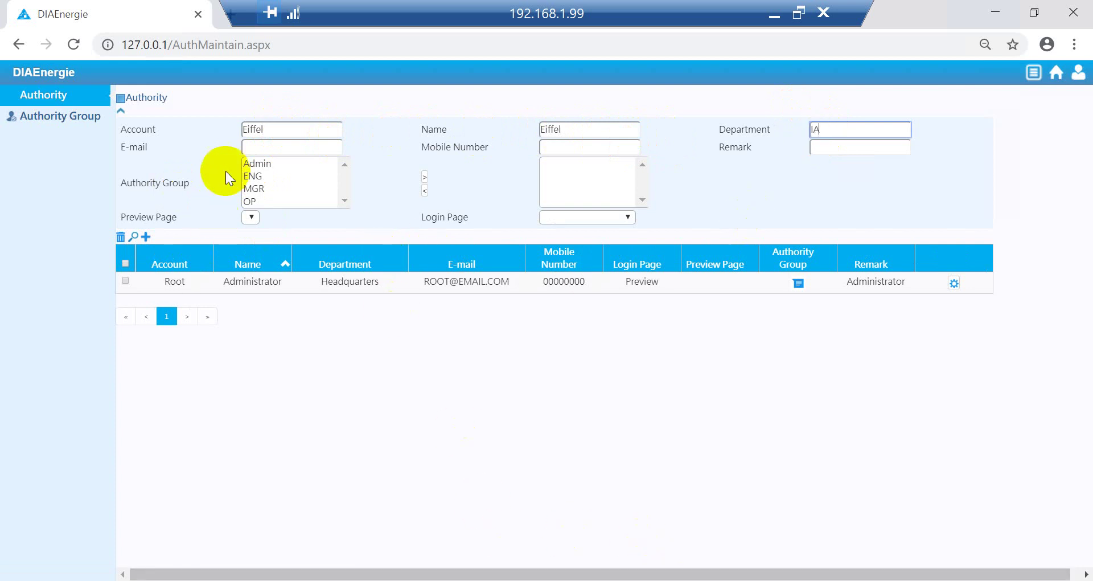
click(256, 147)
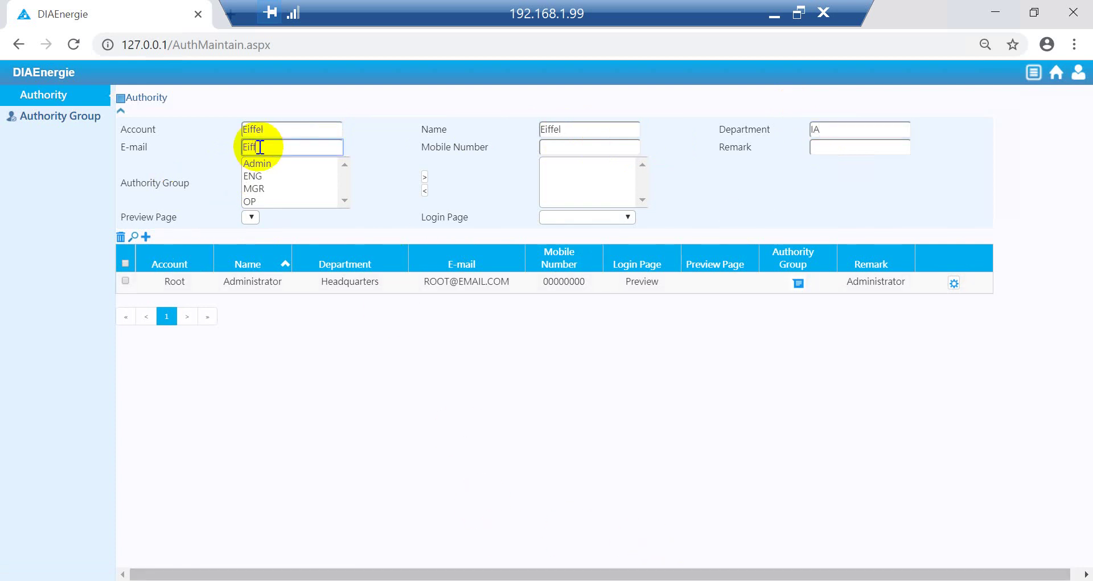
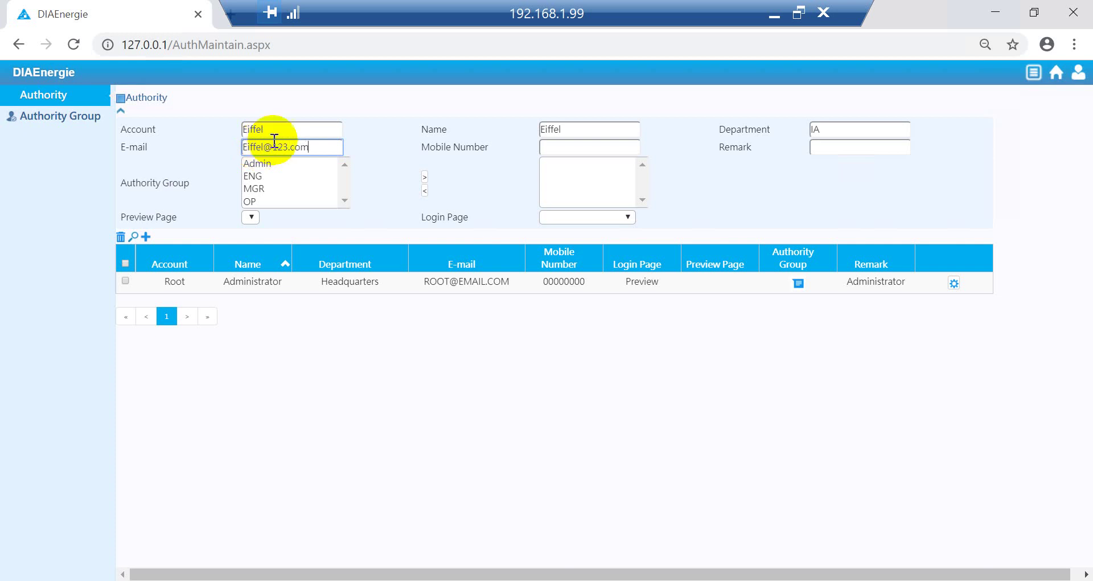
Step: Enter the mobile number, assign the Admin group, and set Overview as the login page
click(586, 152)
text(1234)
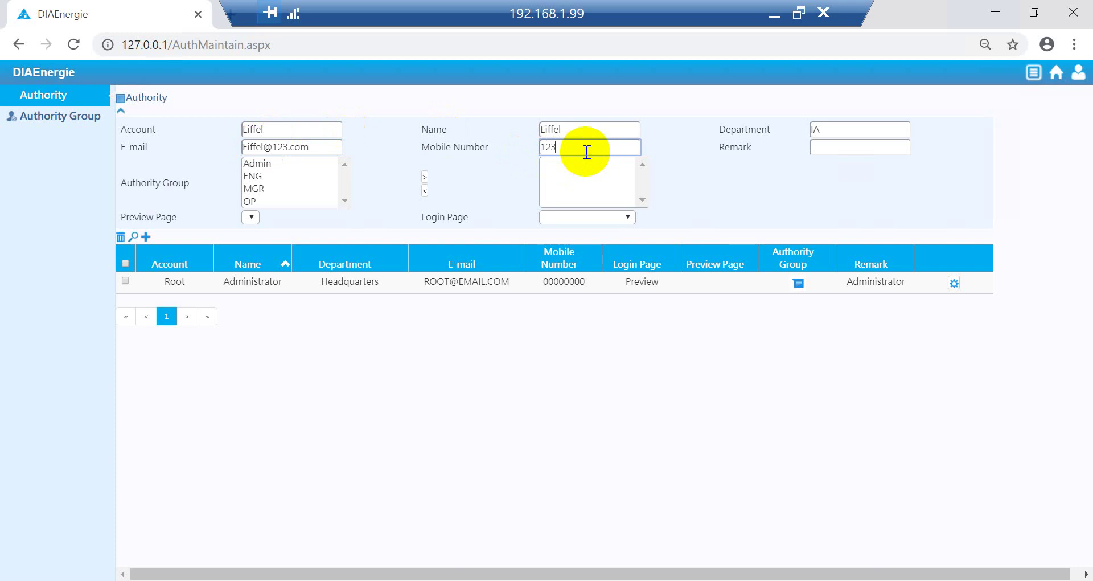
click(277, 164)
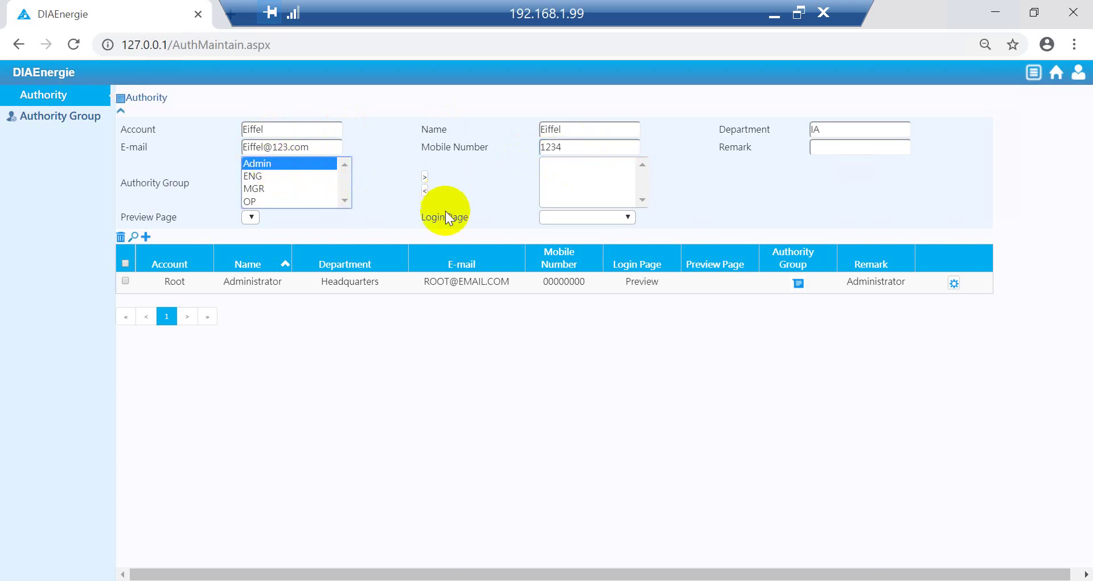
click(425, 175)
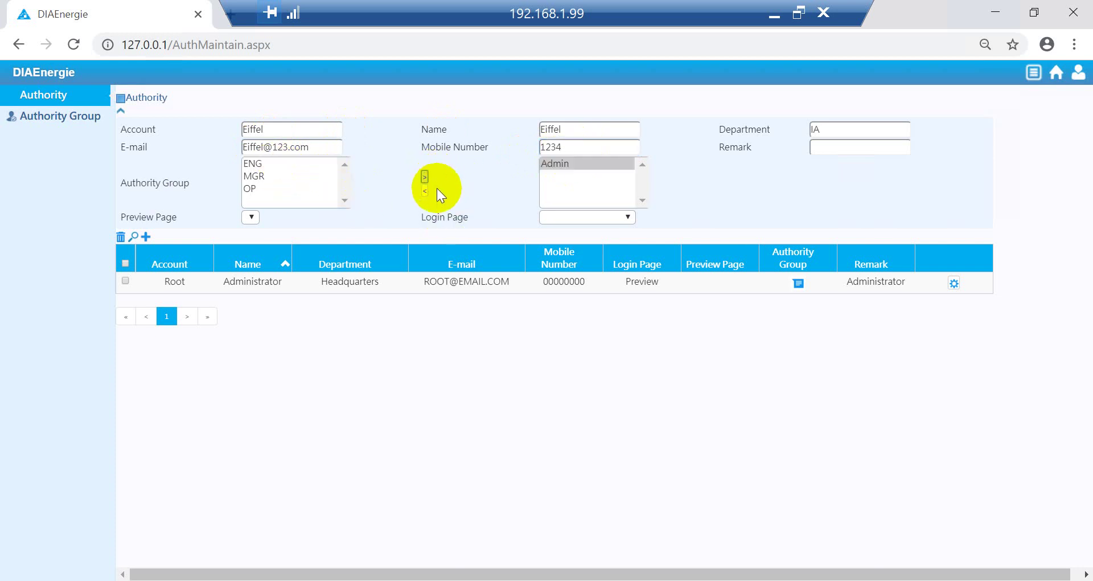
click(602, 215)
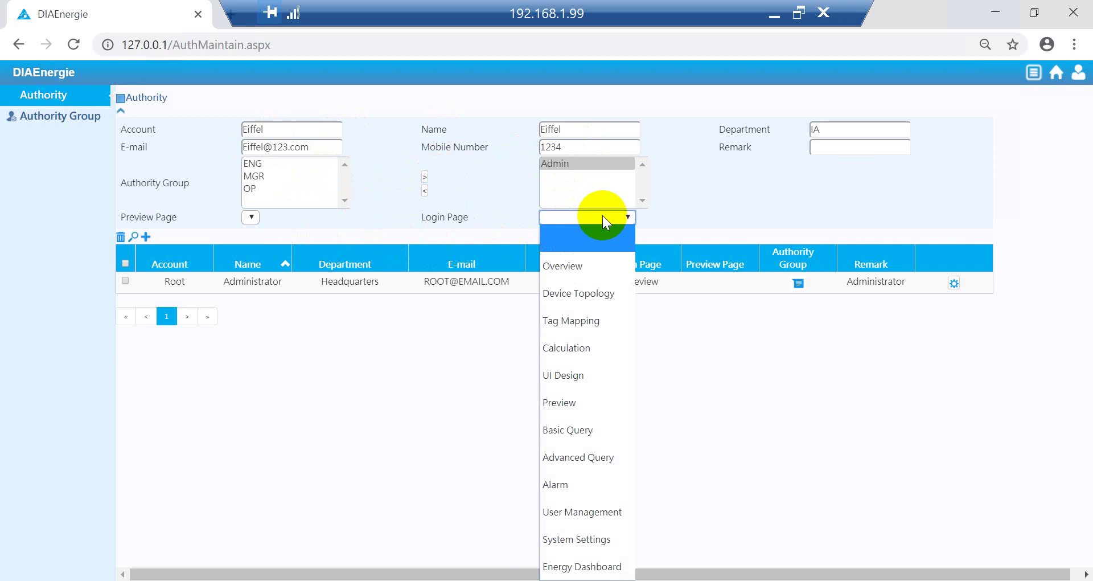
click(569, 262)
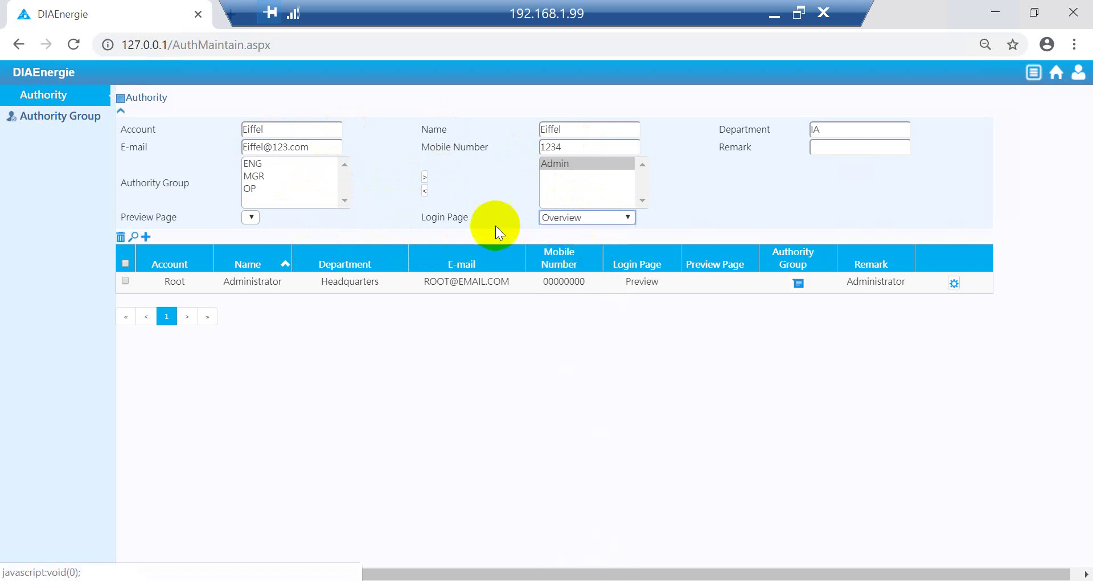
click(252, 216)
click(254, 232)
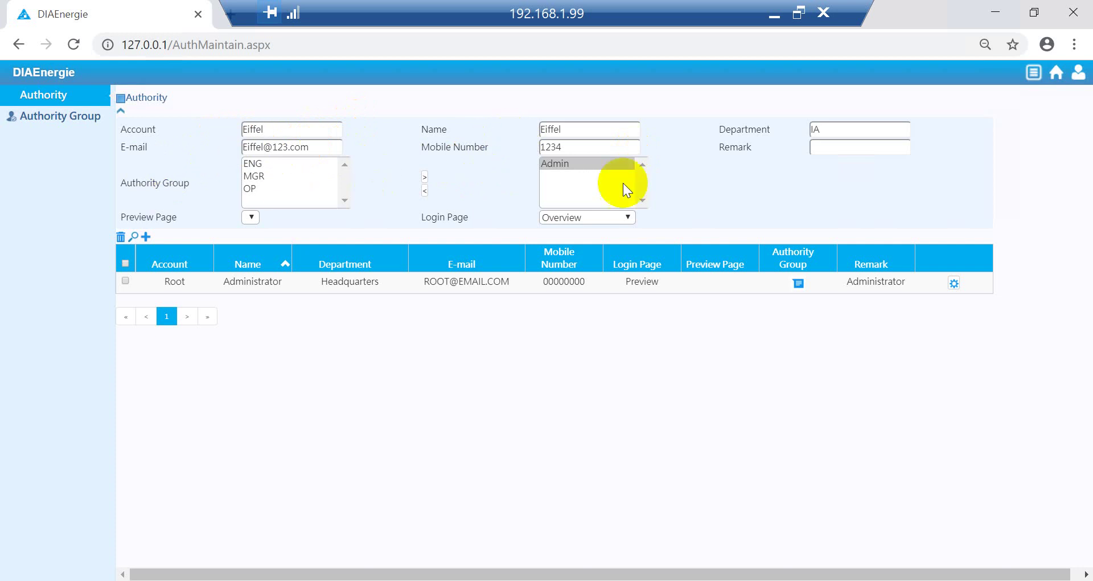
Step: Reopen the new-user form and enter the account, its password and the user's name
click(146, 236)
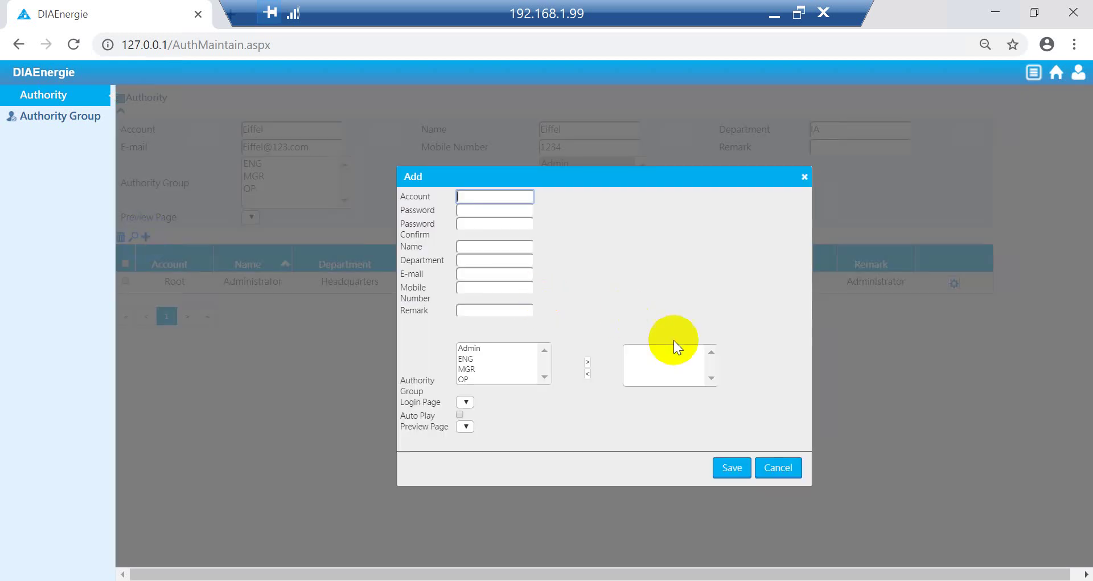
click(781, 466)
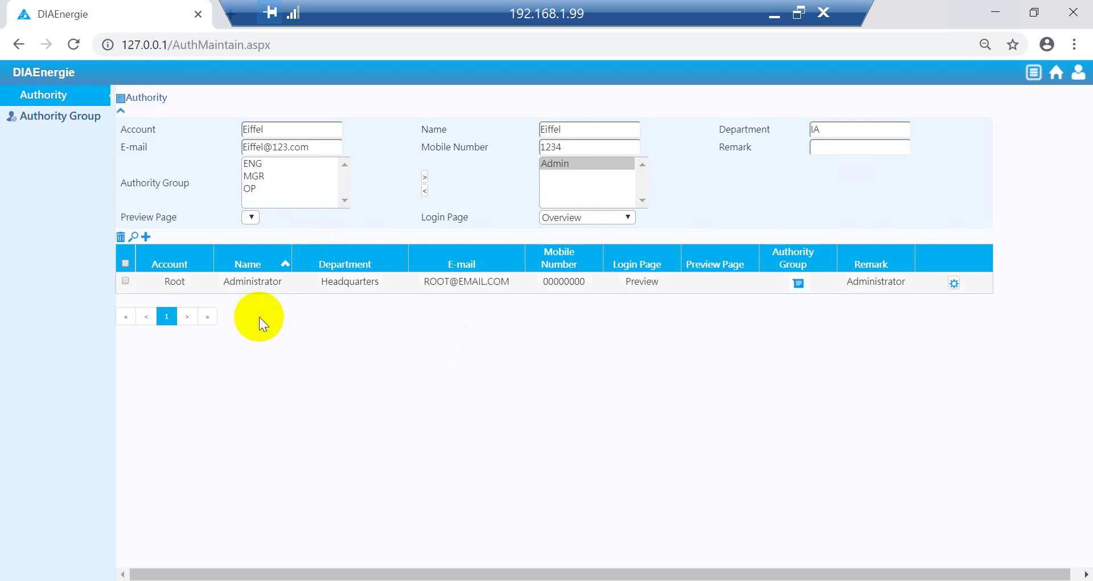
click(146, 237)
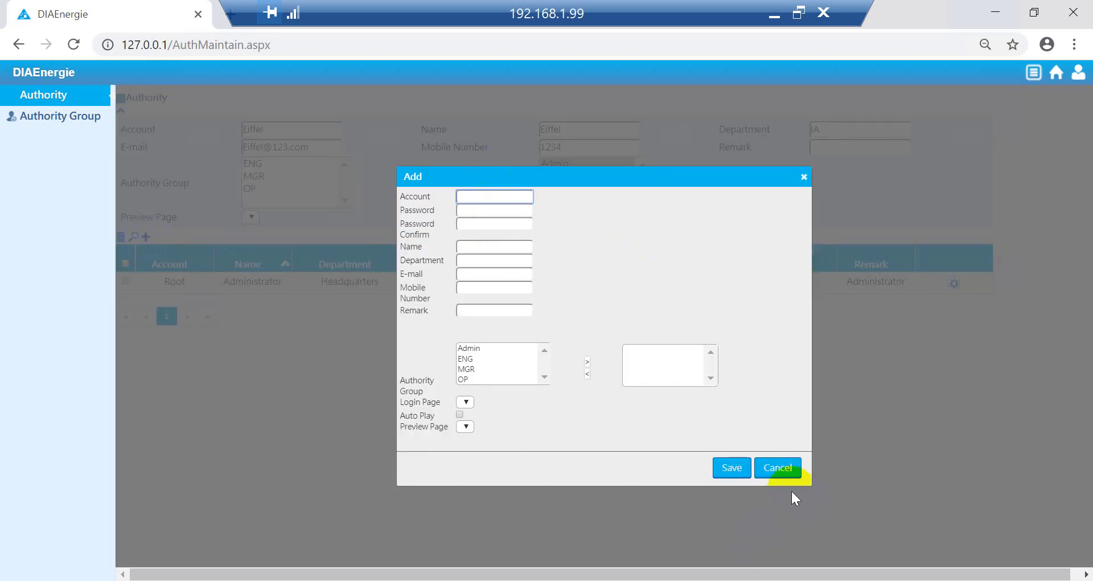
click(504, 195)
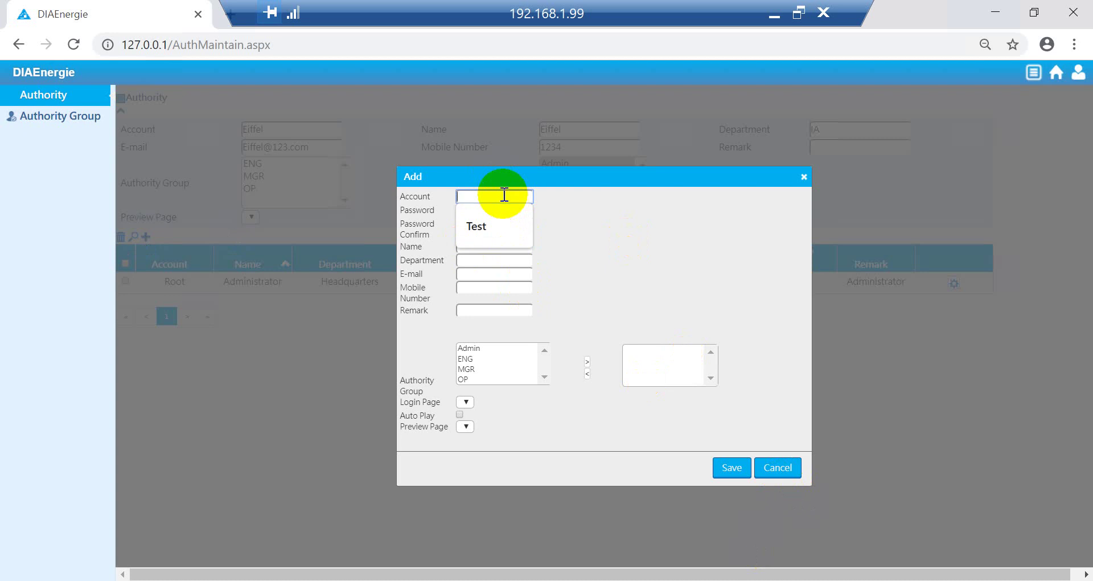
text(Eiffel)
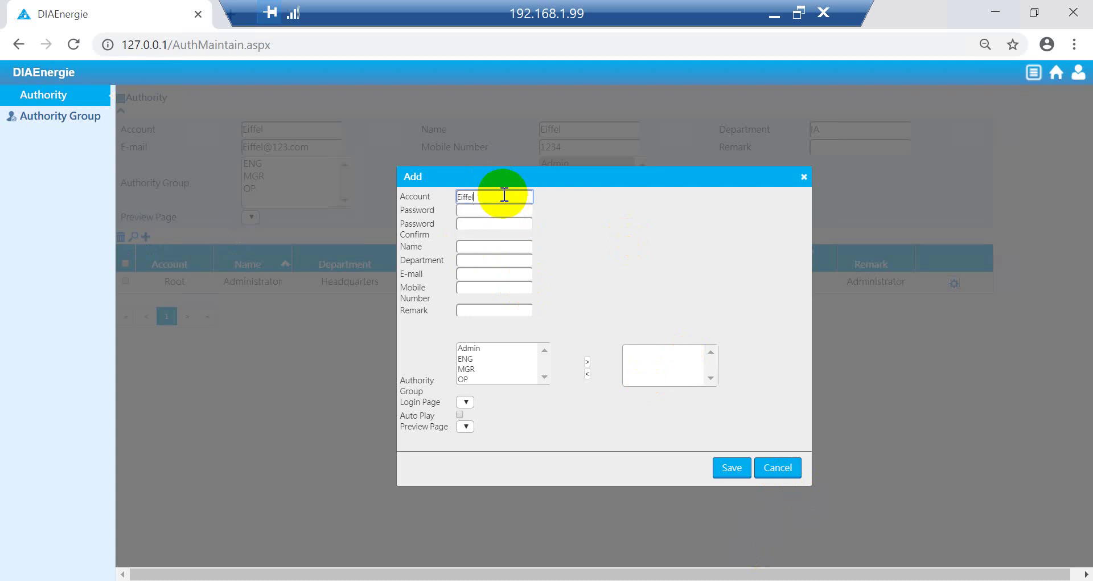
key(Tab)
text(1234)
key(Tab)
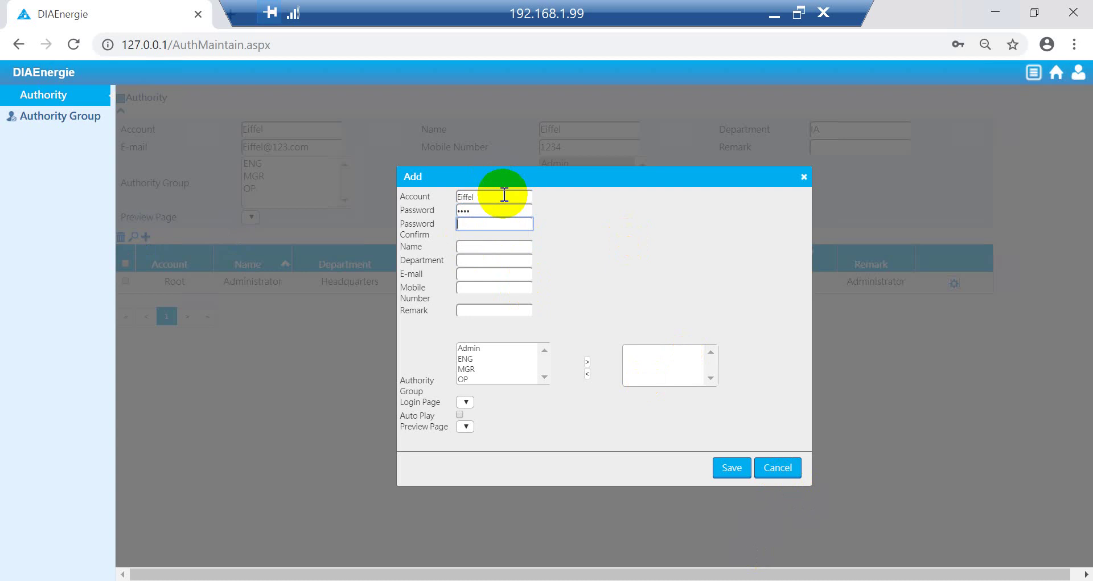
text(1234)
key(Tab)
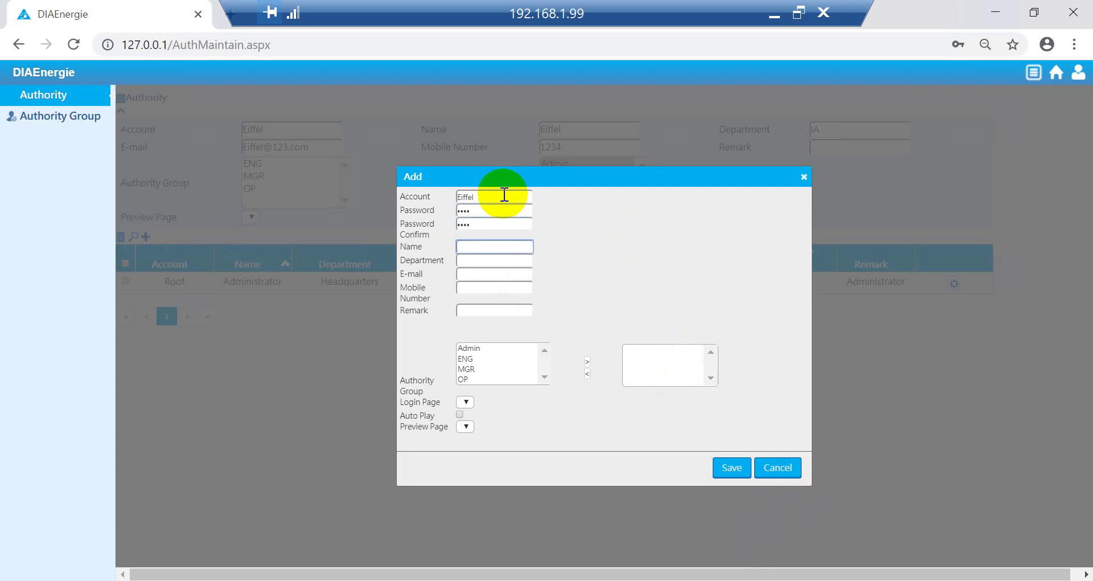
text(Eiffel)
Step: Fill in department IA, the e-mail address and the suggested mobile number
key(Tab)
text(IA)
key(Tab)
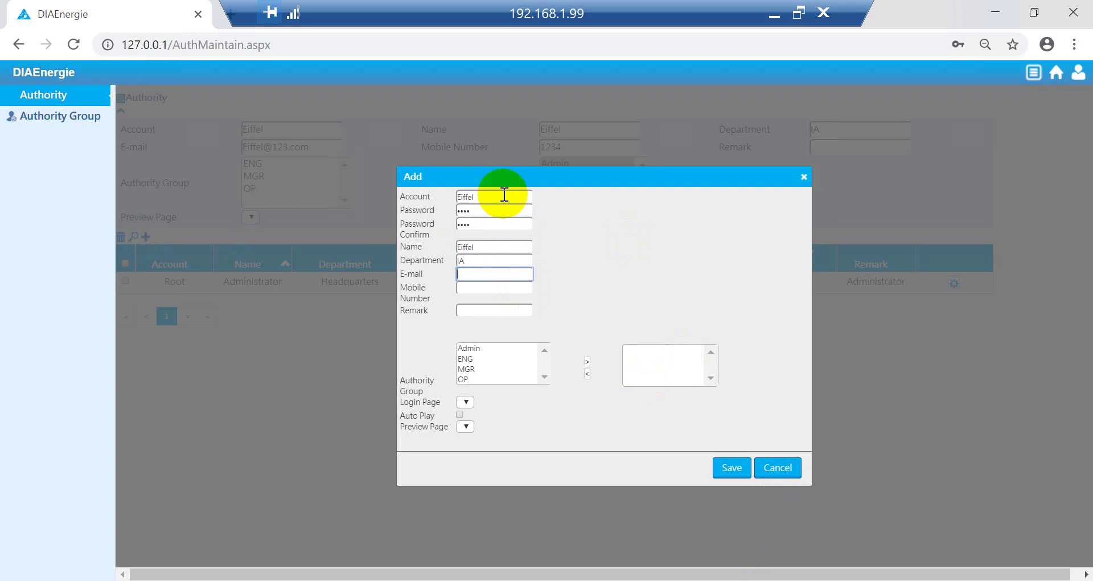
key(Tab)
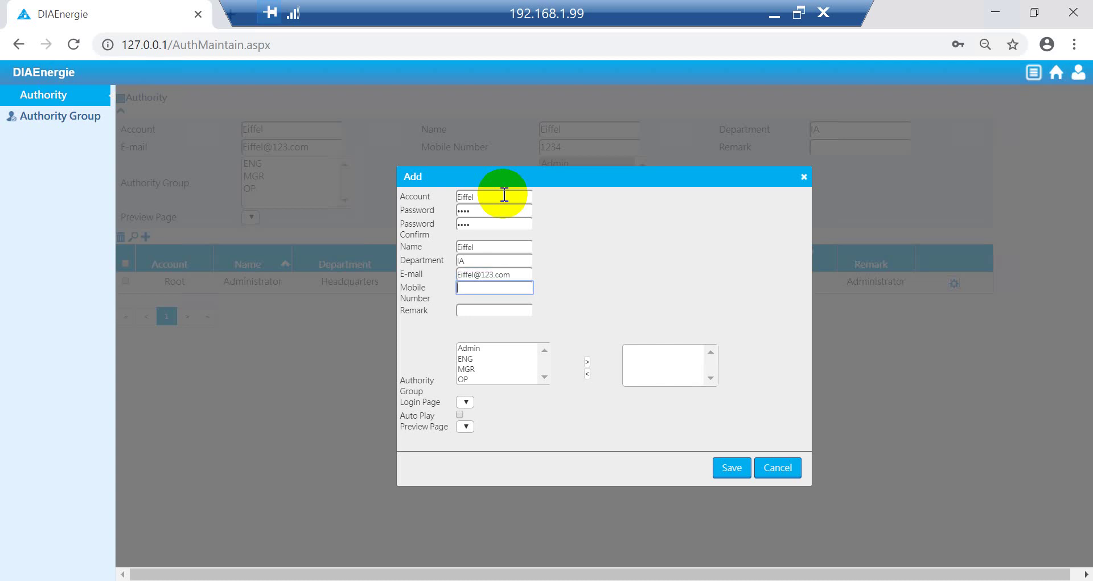
text(123)
key(Down)
key(Return)
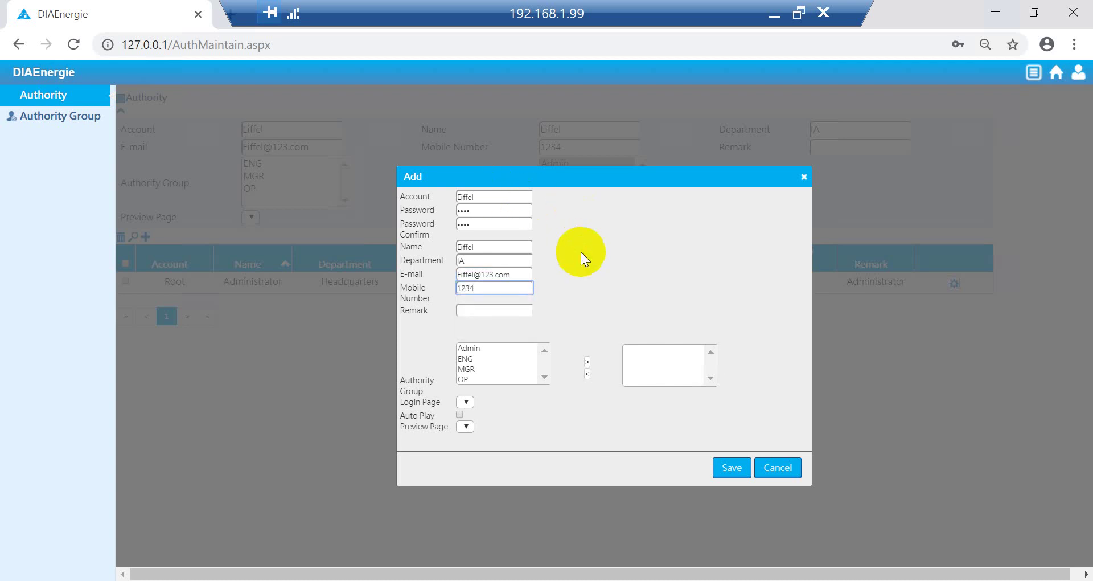
Step: Assign the Admin group, set Overview as login page, and dismiss the browser's password prompt
click(477, 347)
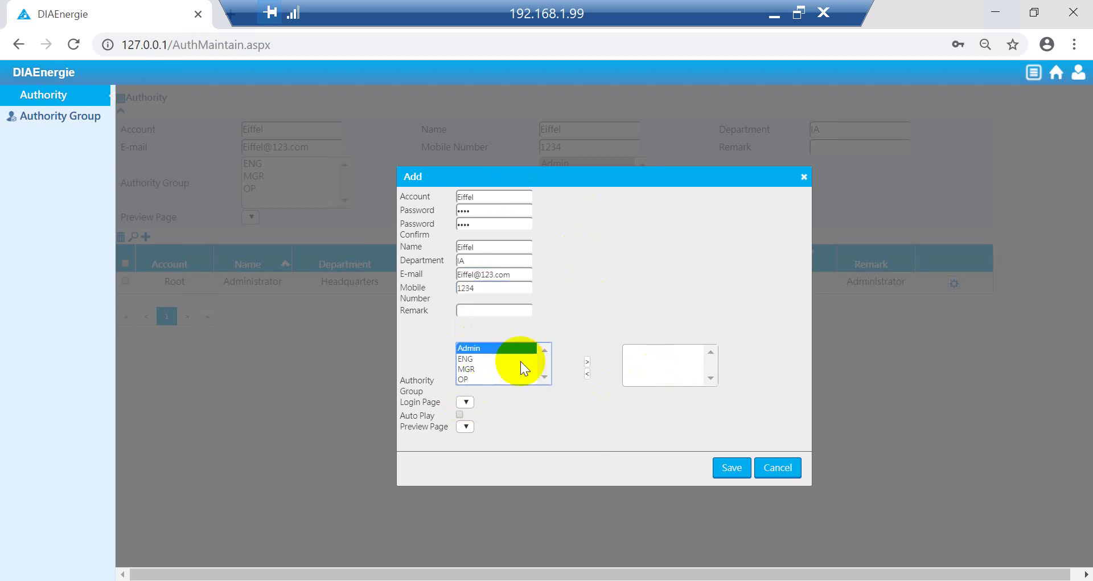
click(587, 362)
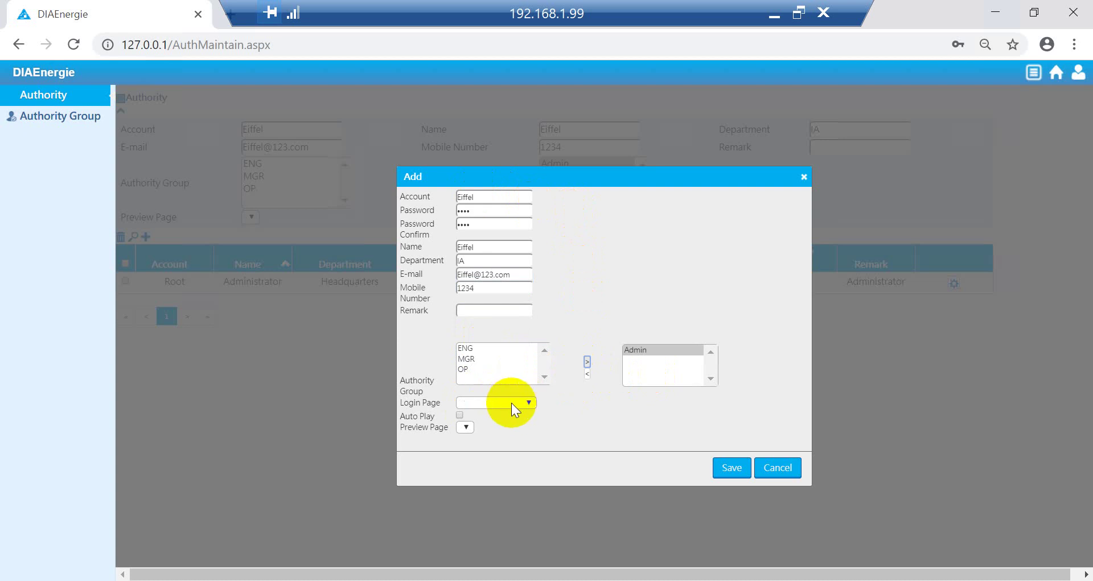
click(513, 403)
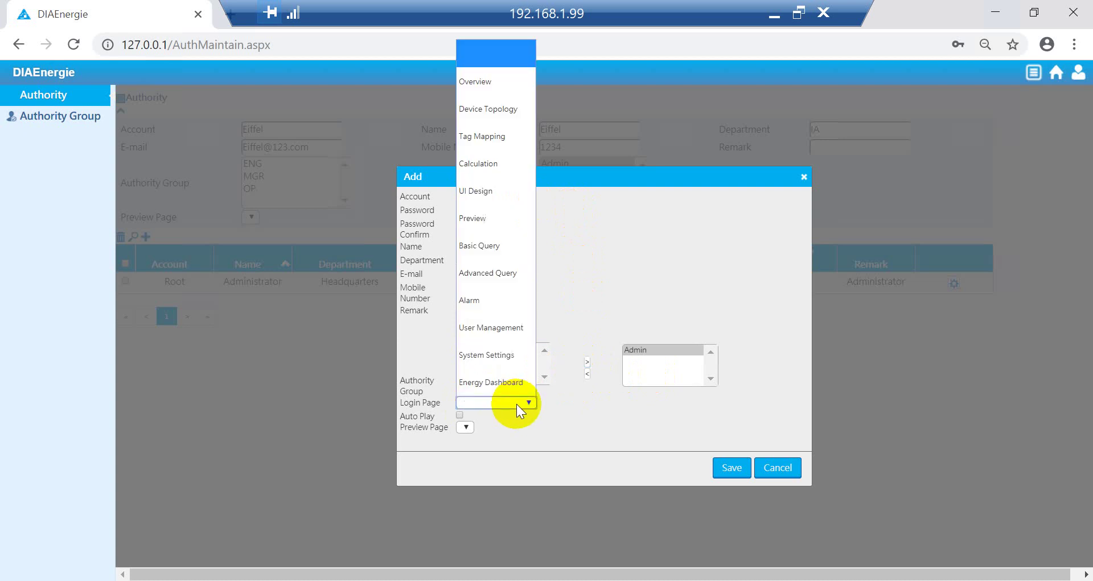
click(488, 83)
click(471, 428)
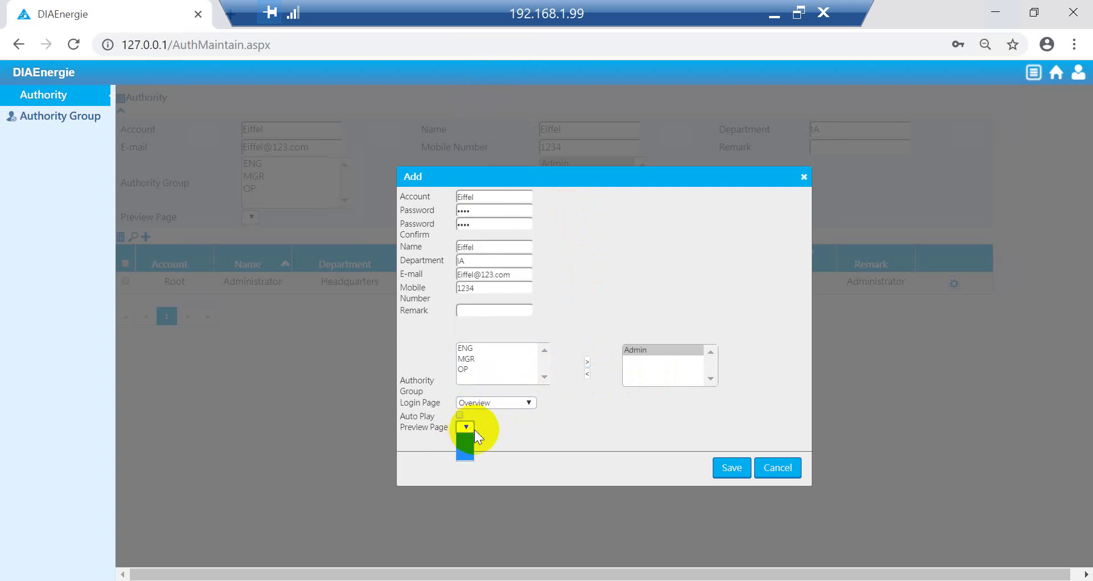
click(739, 477)
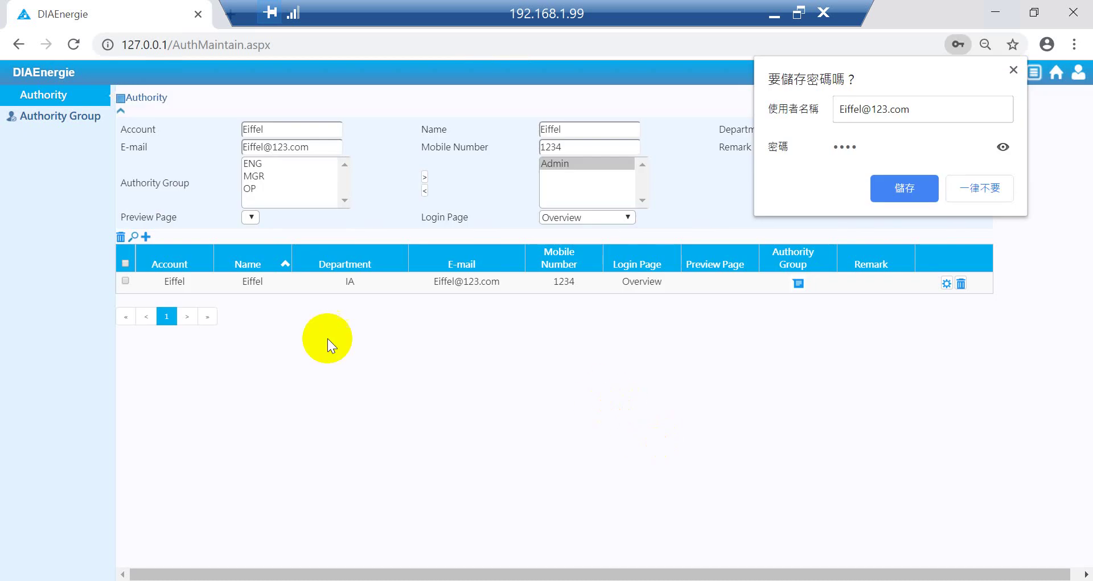
click(979, 194)
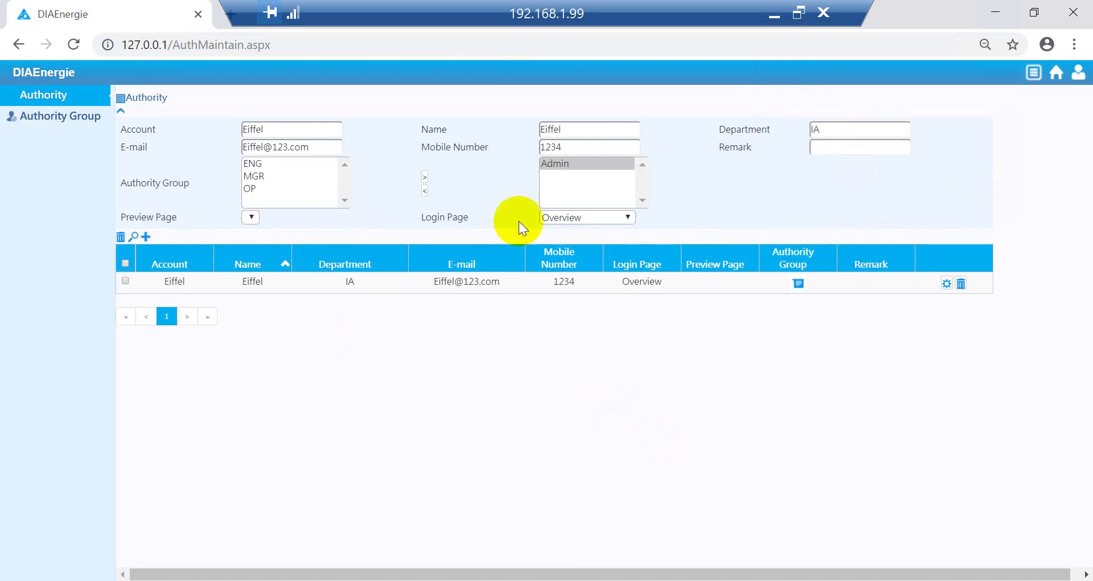
Step: Start a new user with account FAC, its password confirmed, and name FAC
click(146, 236)
click(476, 192)
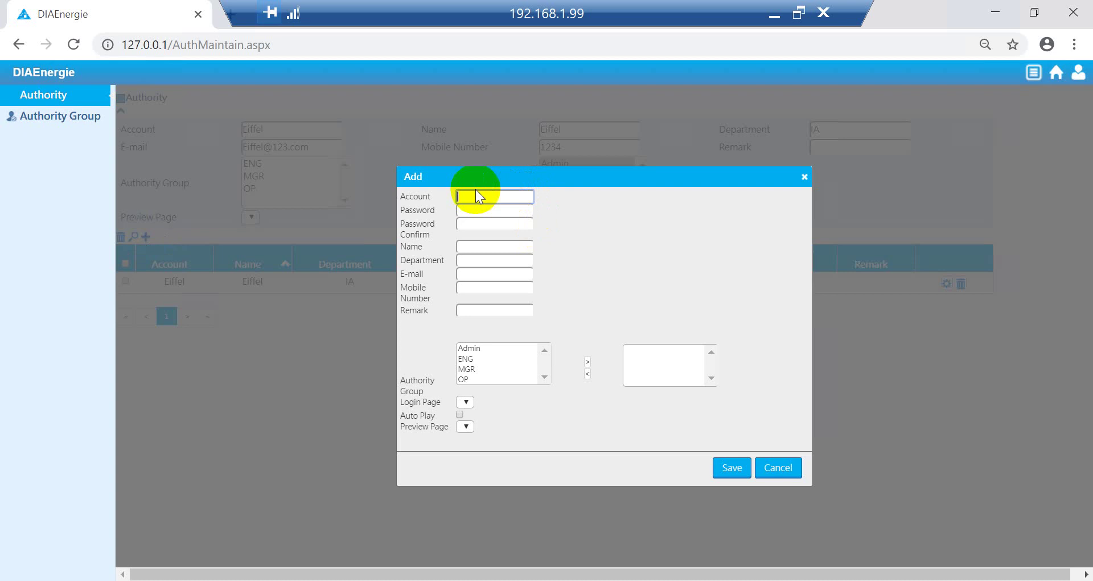
text(FAC)
click(488, 208)
text(1234)
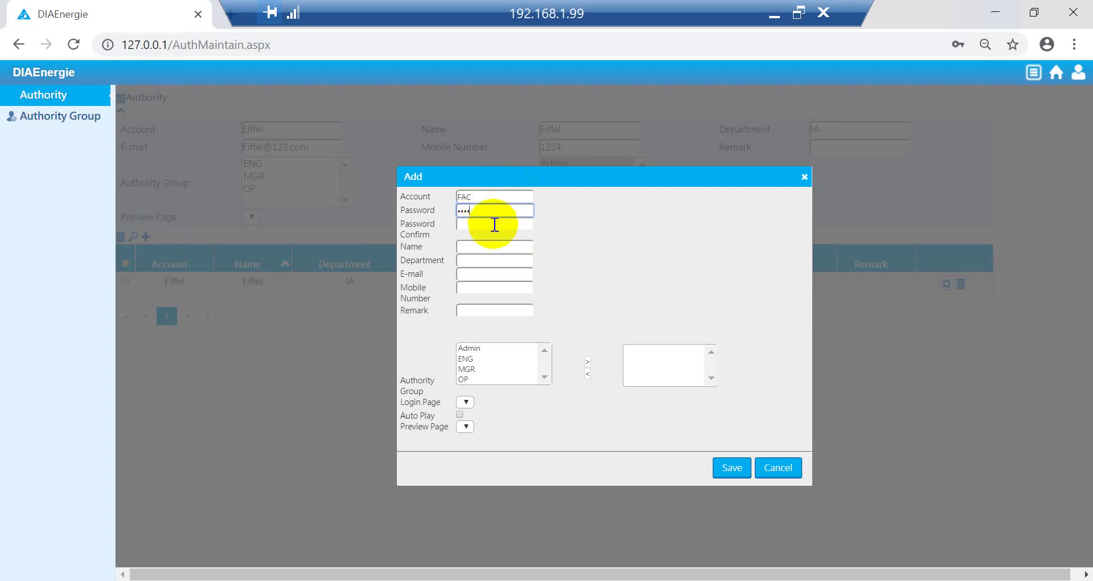
click(495, 222)
text(1234)
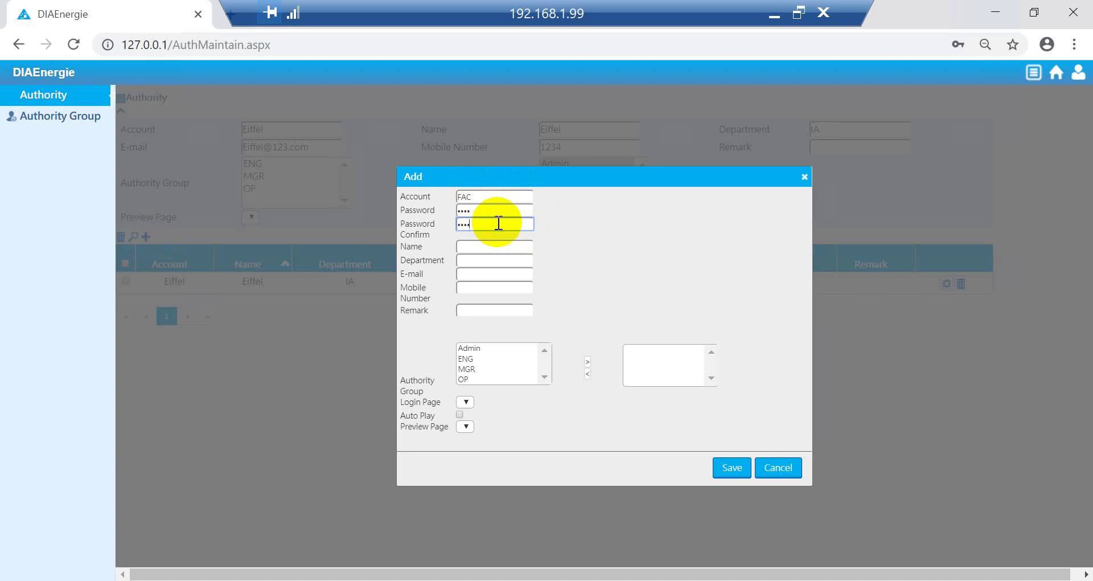
click(502, 246)
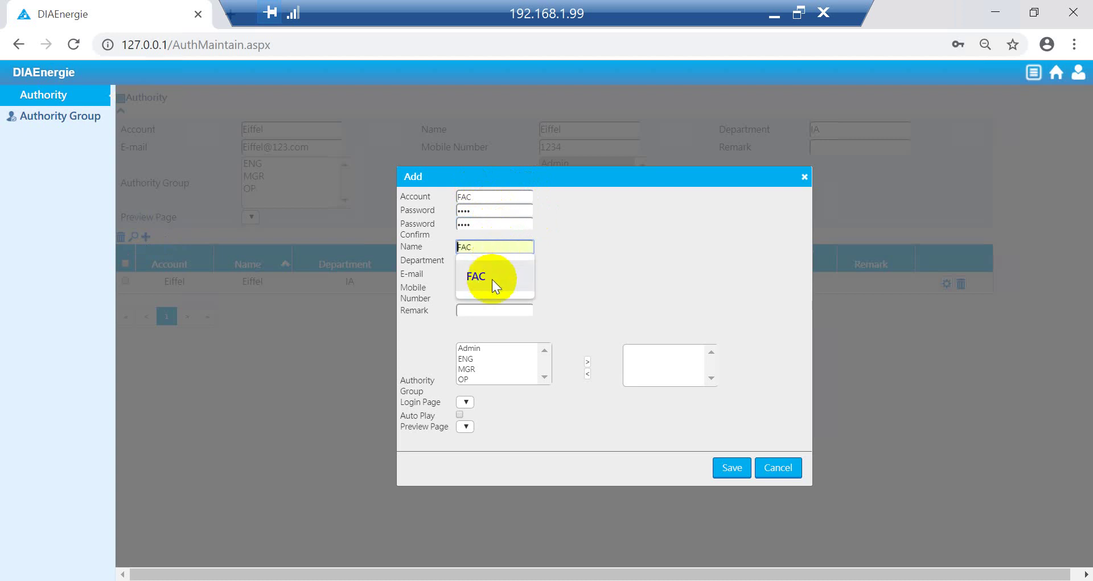
click(491, 275)
Step: Set department FAC and accept the suggested e-mail address and mobile number
click(488, 261)
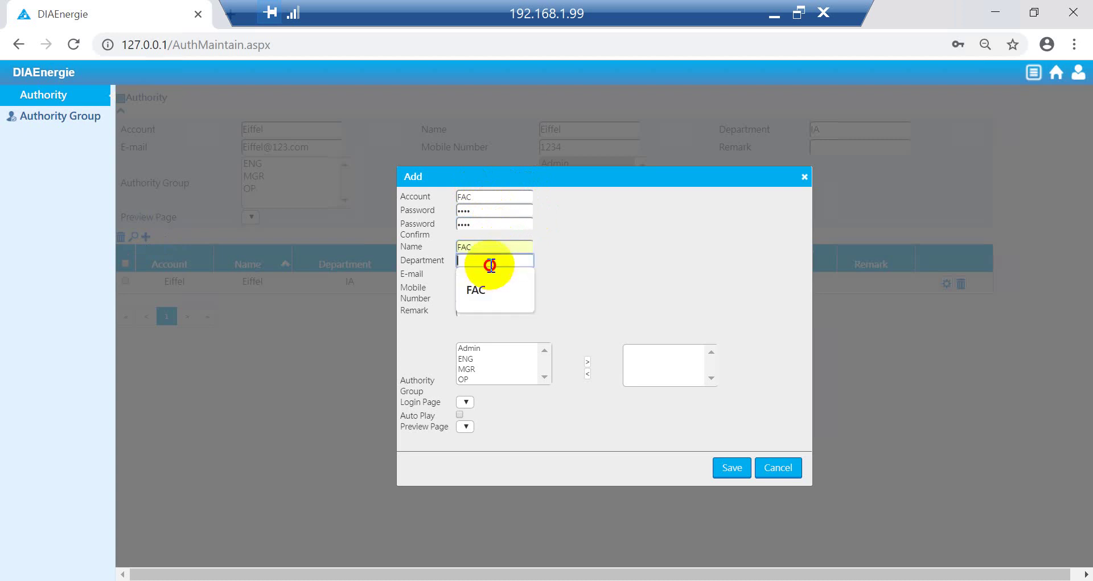
click(490, 288)
click(483, 275)
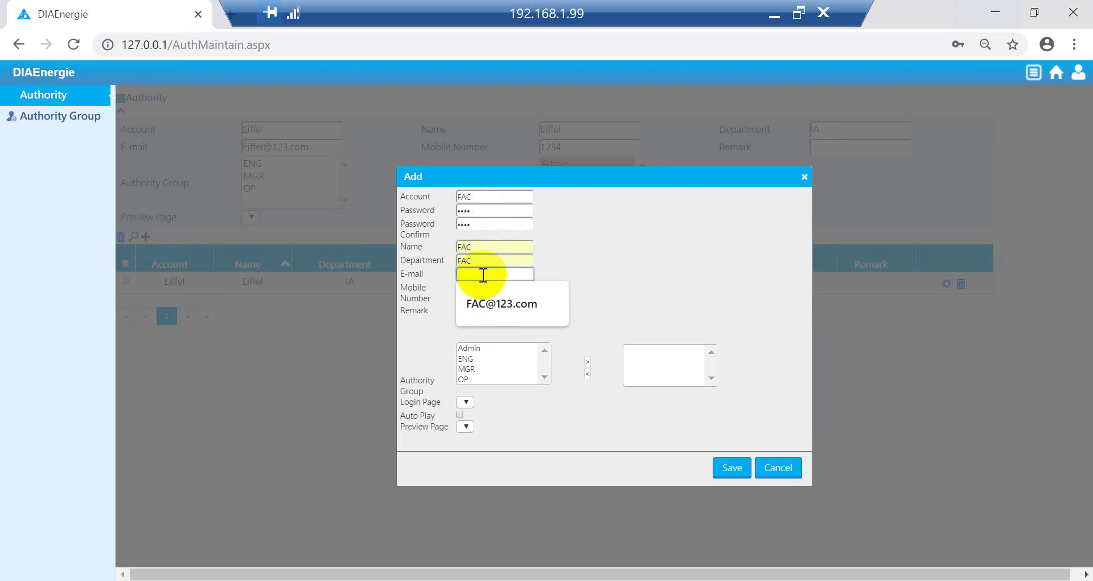
text(FA)
click(500, 300)
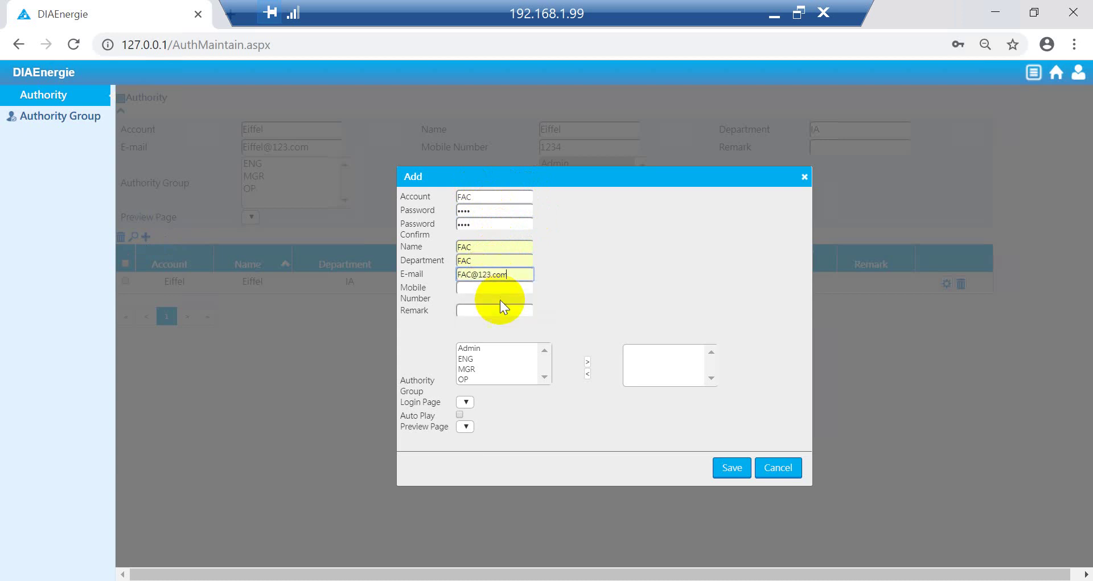
click(497, 286)
text(123)
click(489, 319)
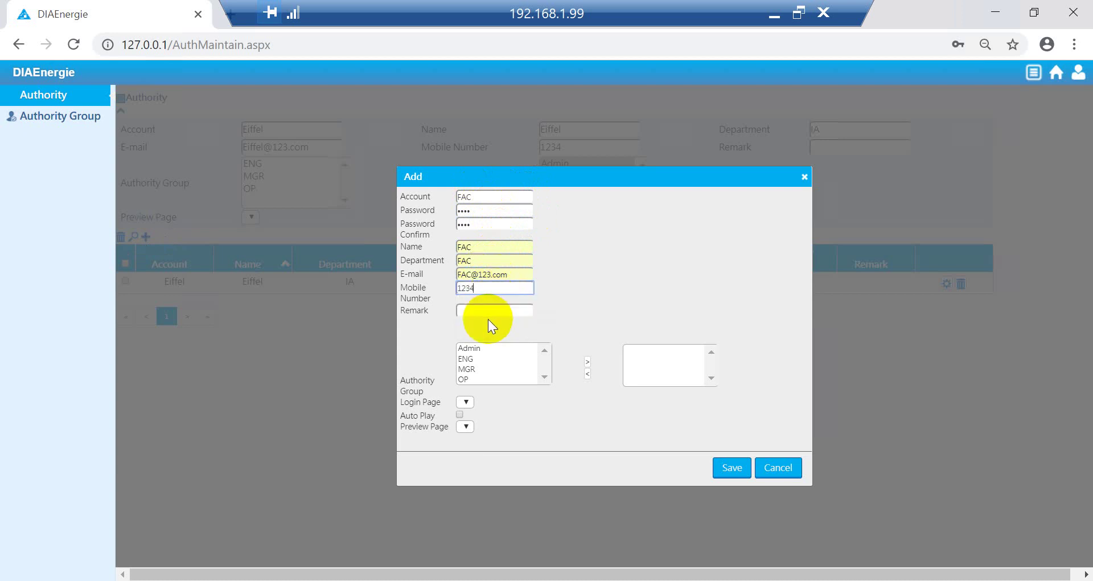
Step: Assign the OP group, choose Overview as login page, save, and decline the browser password prompt
click(475, 378)
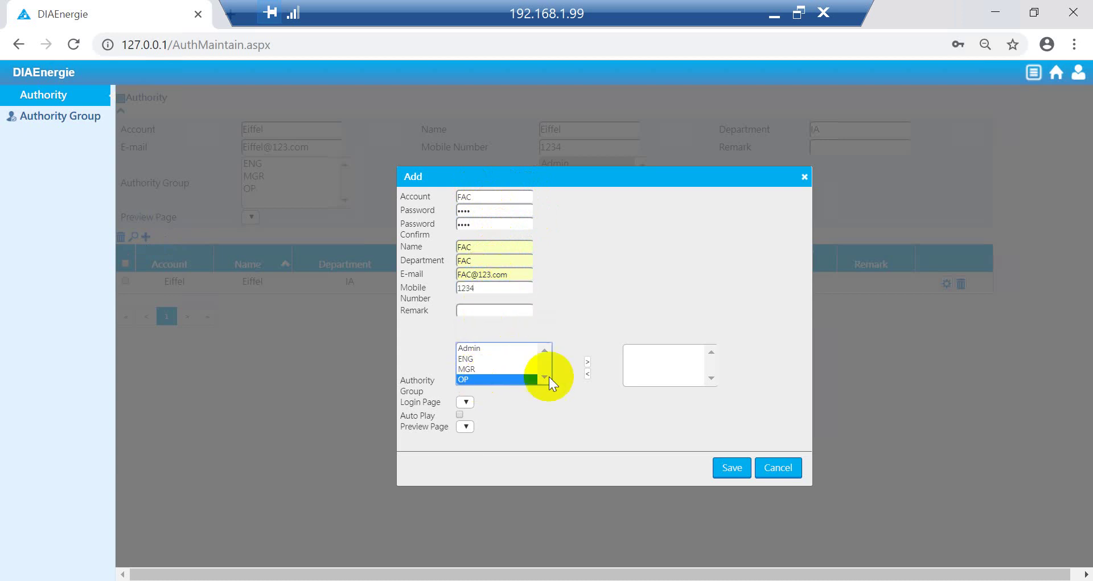
click(587, 362)
click(466, 402)
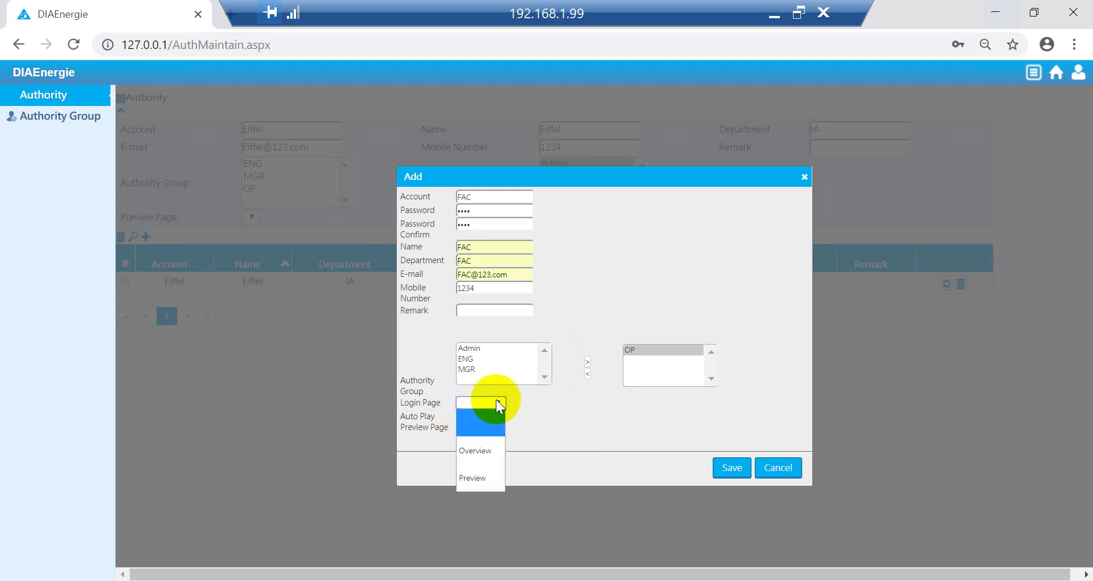
click(485, 449)
click(733, 467)
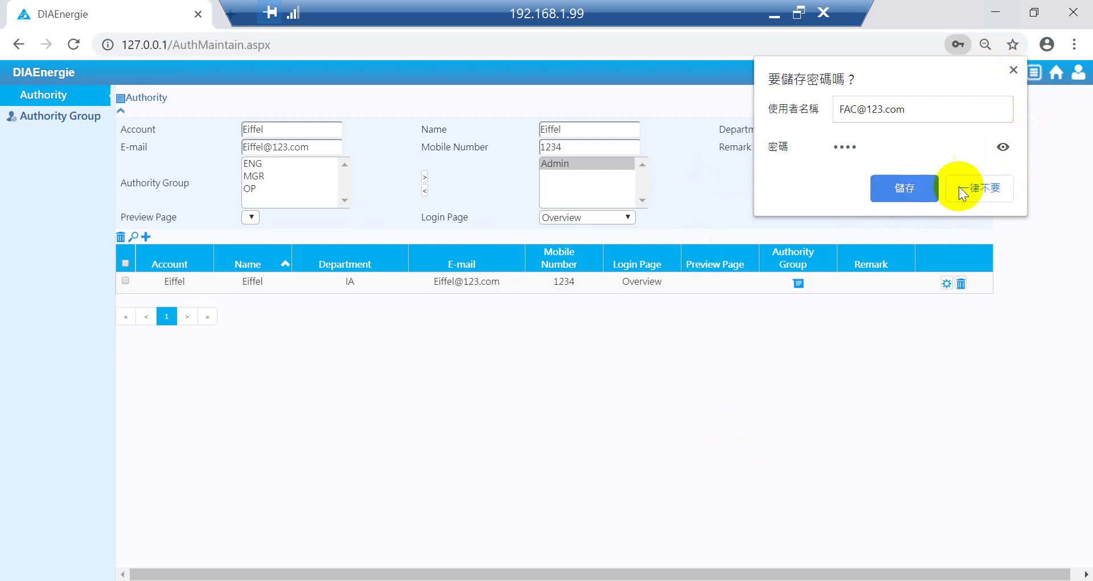
click(977, 184)
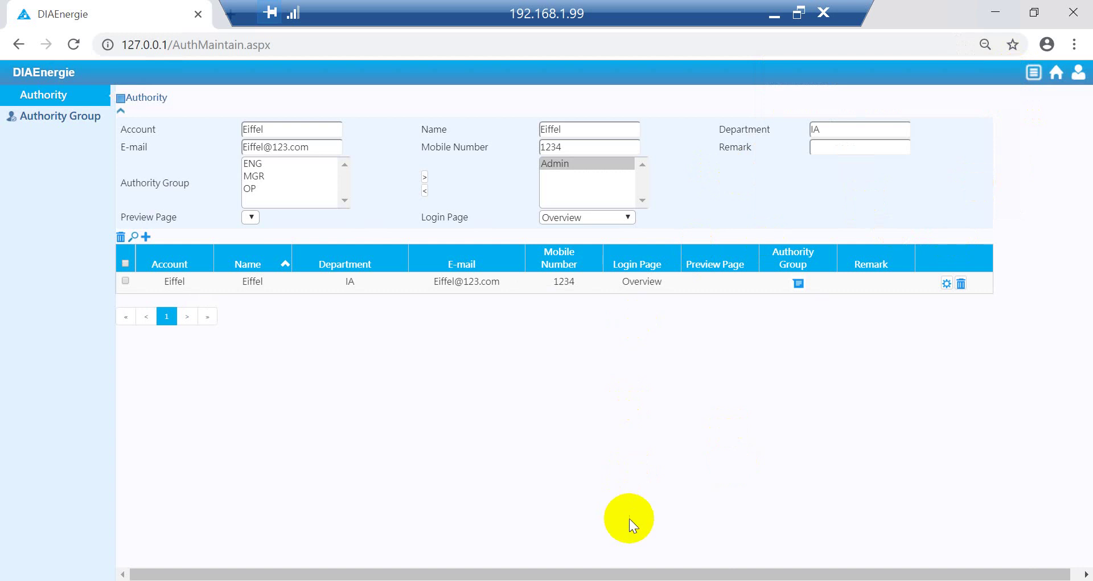
Step: Load the DIAEnergie login page at 127.0.0.1
click(389, 100)
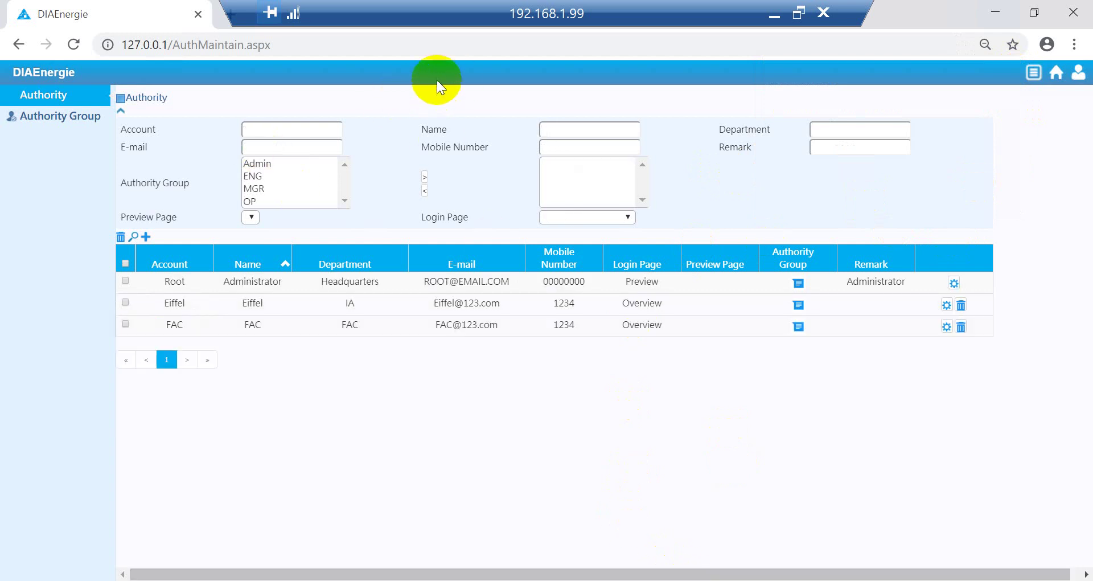
click(359, 45)
text(127.0.0.1)
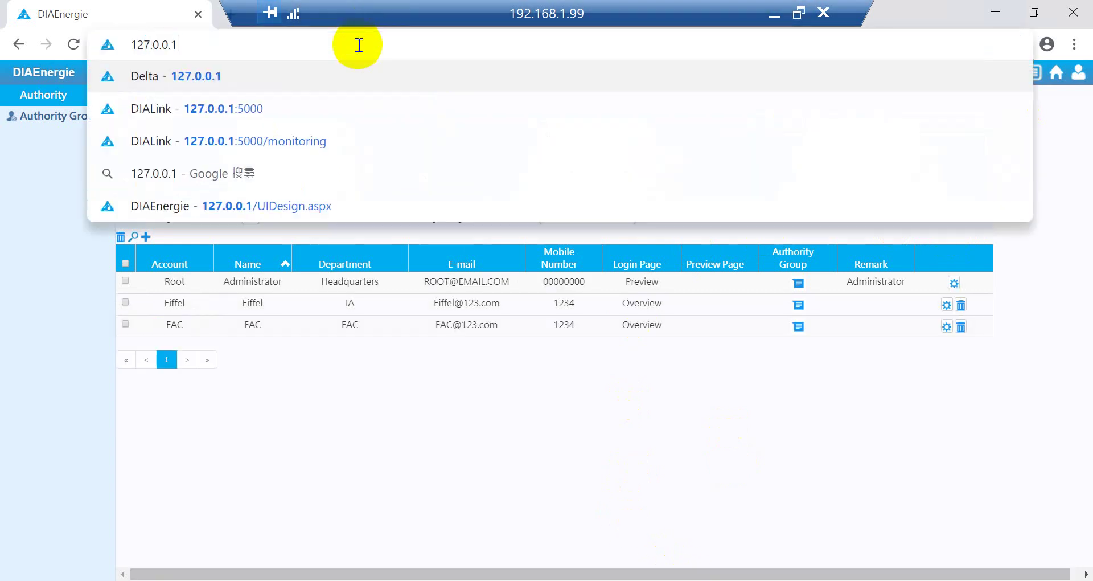
key(Return)
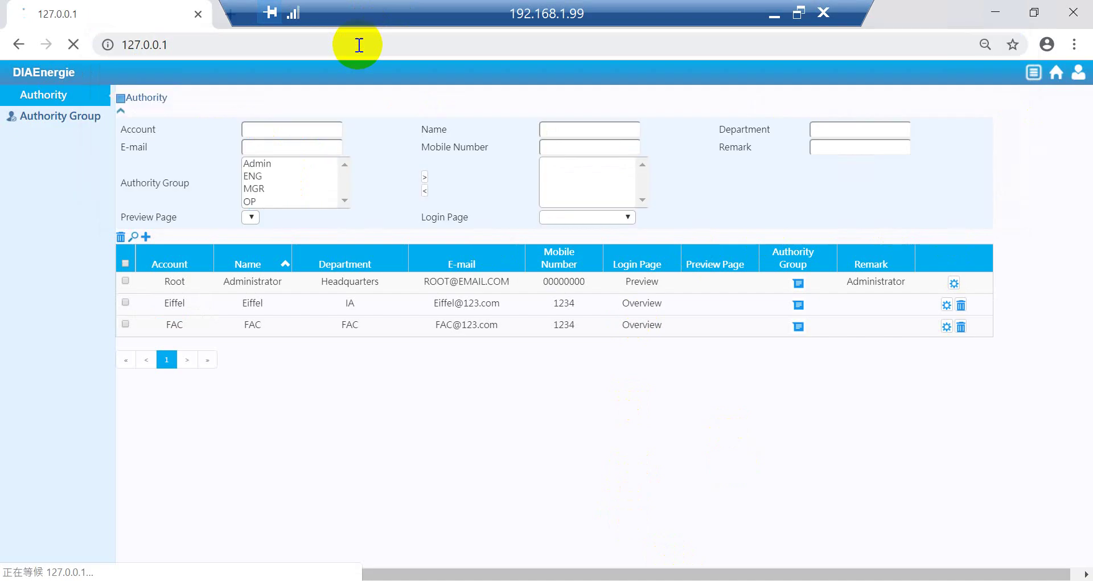
Step: Log in with username FAC and its password
click(546, 224)
text(FAC)
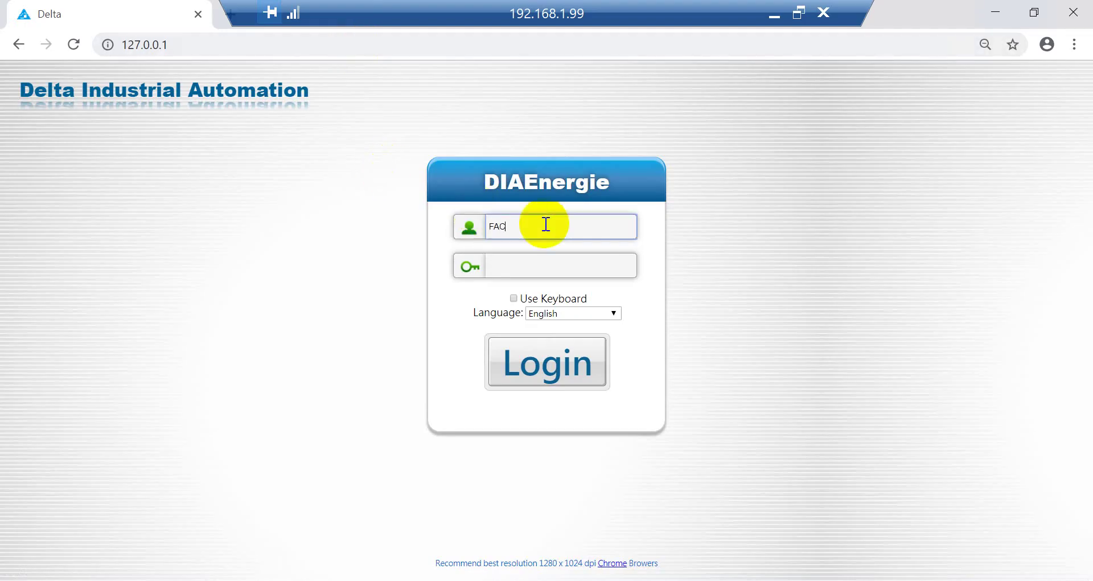
key(Tab)
text(123)
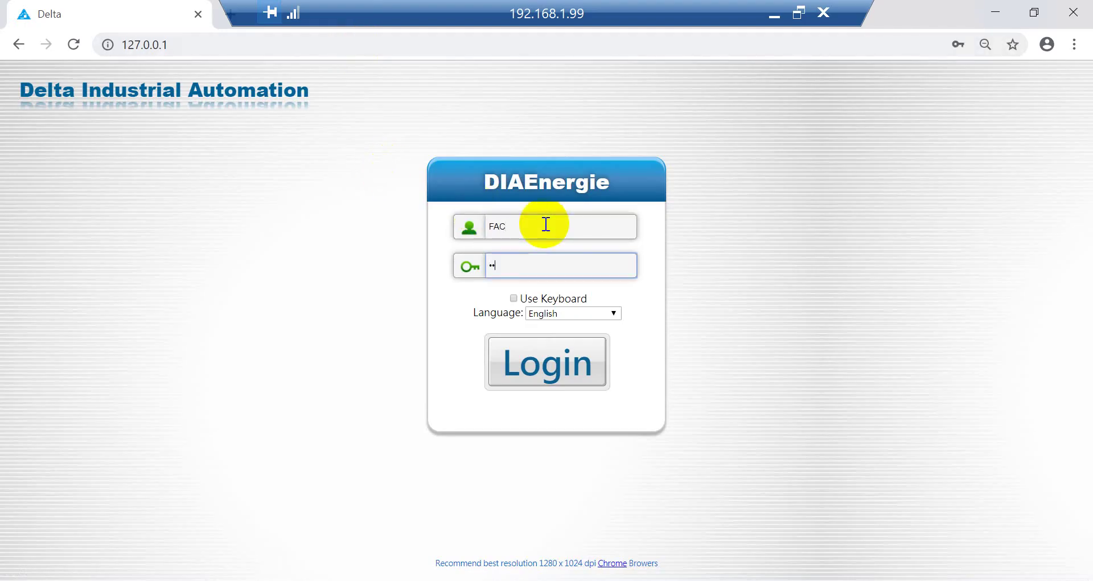
key(Return)
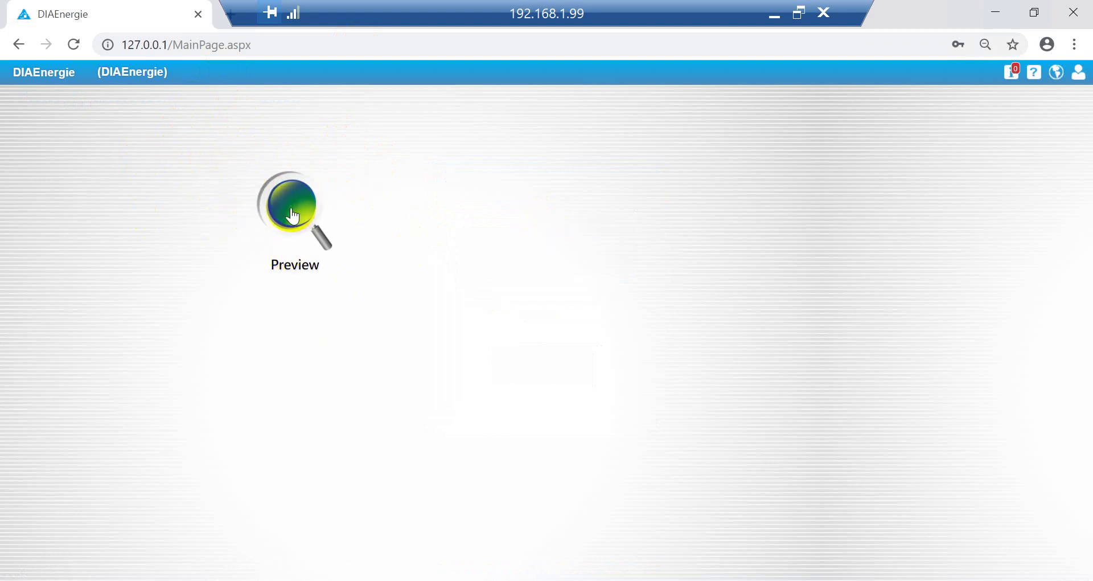
Step: Reload 127.0.0.1 and log in as the Admin-group user with its password
click(296, 49)
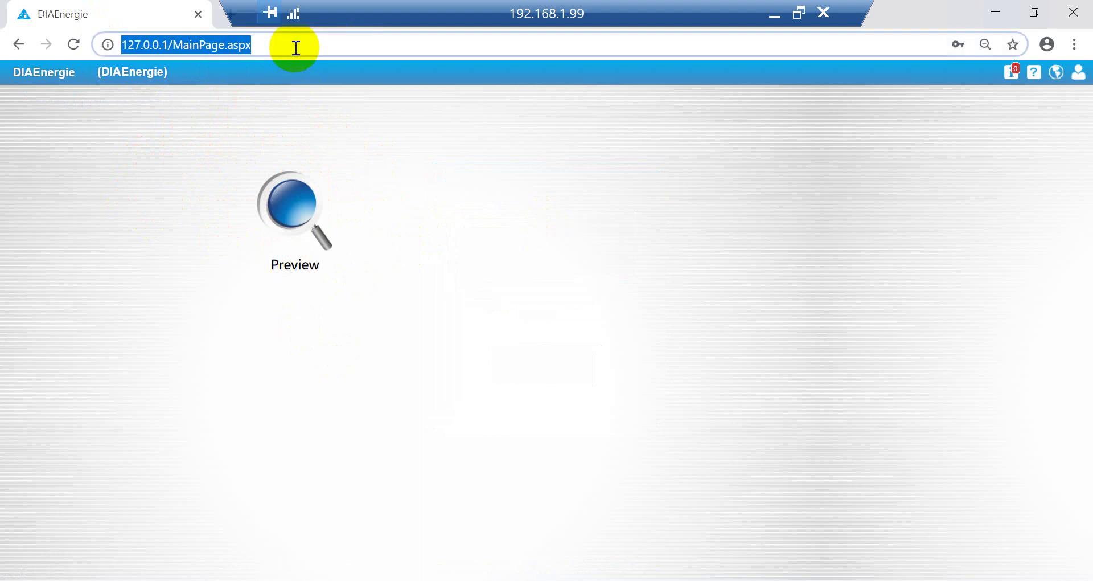
text(127.0.0.1)
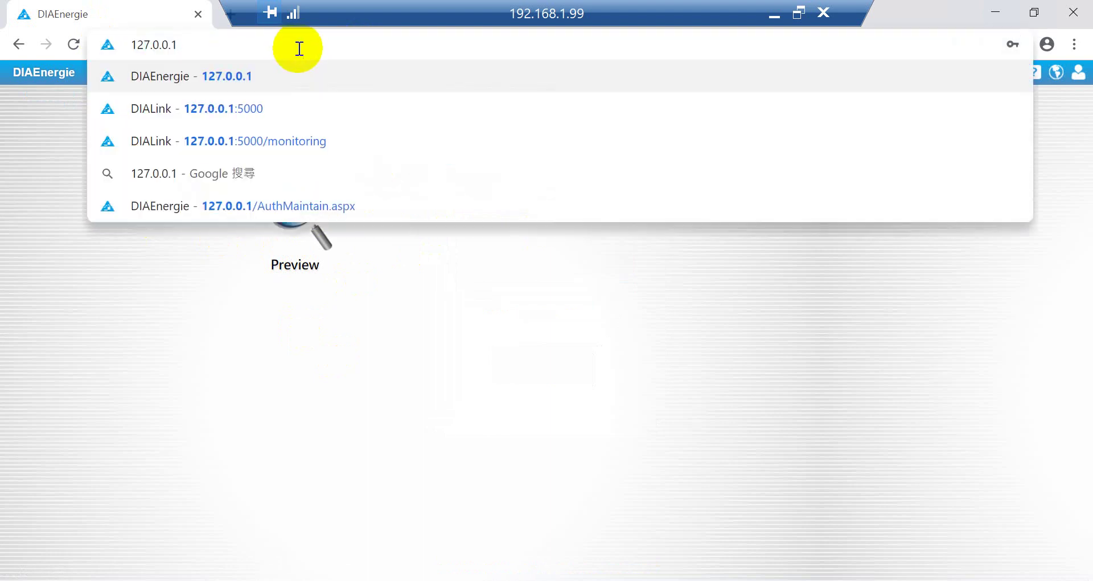
key(Return)
click(525, 220)
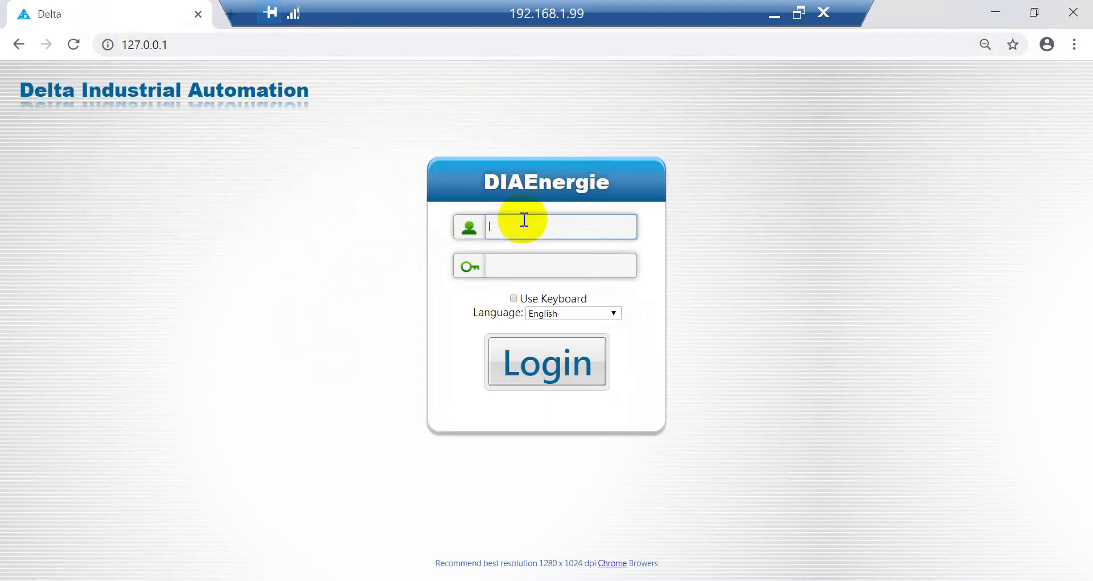
text(Eiffel)
key(Tab)
text(•••)
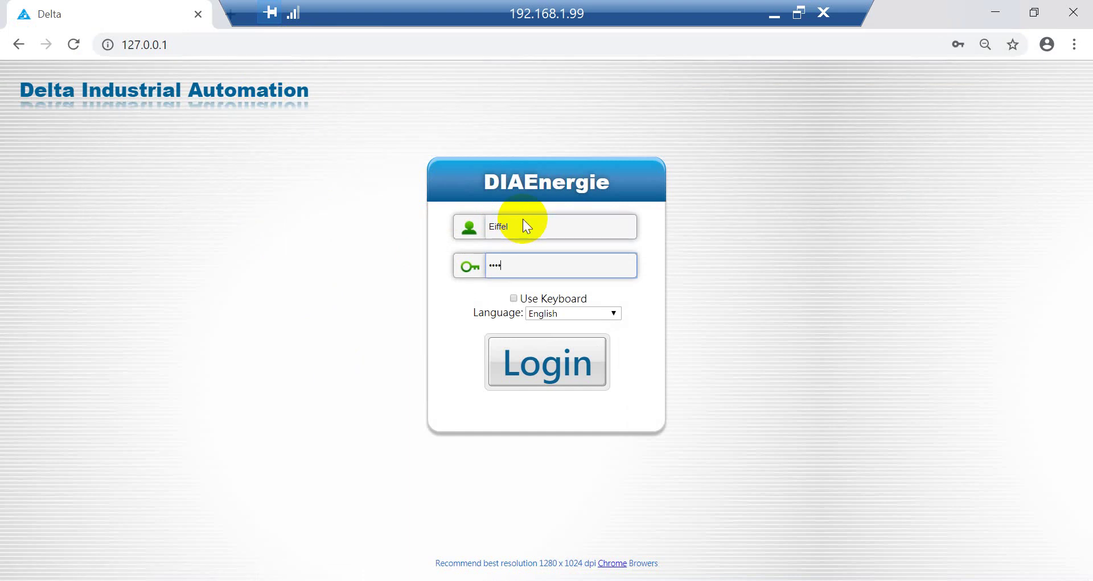
key(Return)
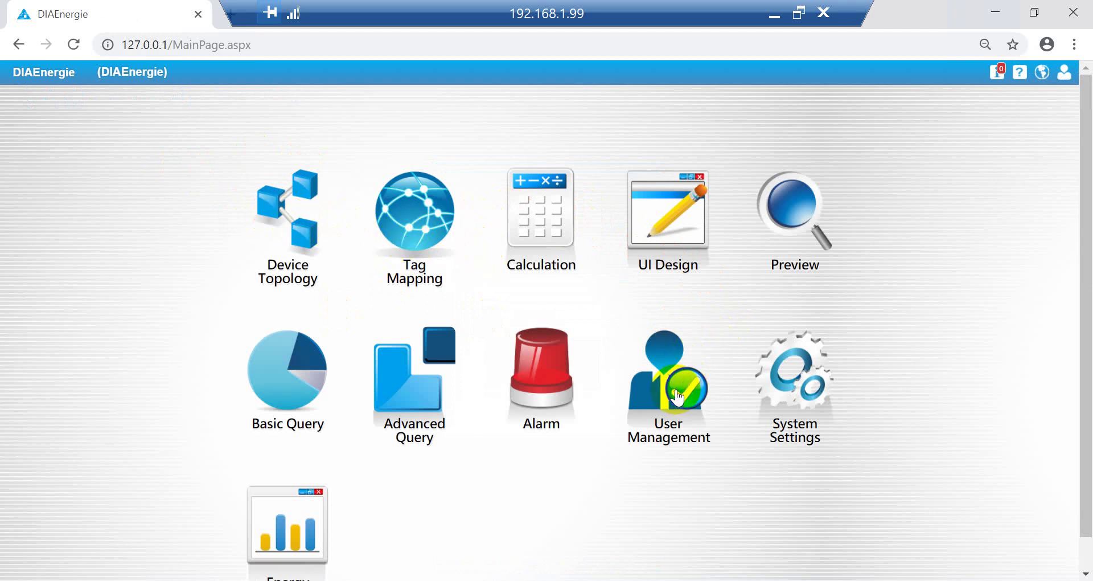
Step: Reload the login page at 127.0.0.1 and begin entering root as the username
click(268, 46)
text(12)
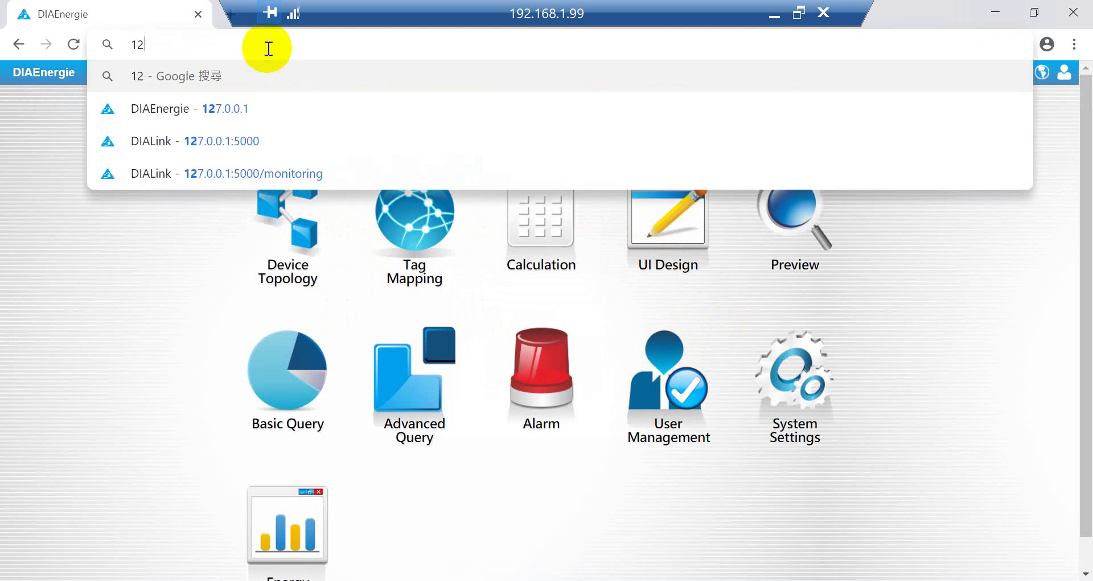
text(6)
key(BackSpace)
text(7.0.0.1)
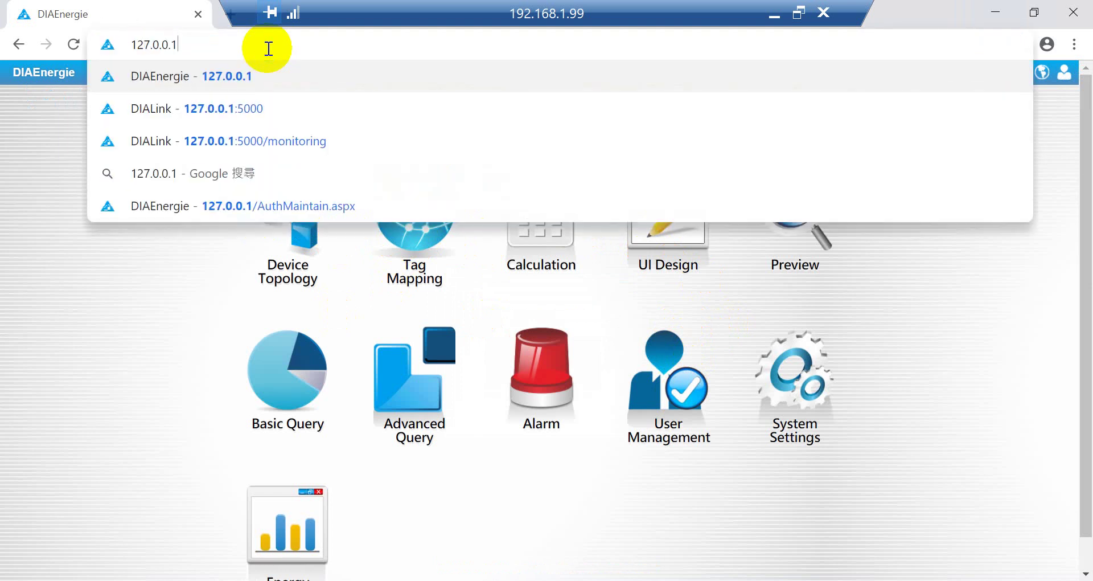
key(Return)
click(559, 227)
text(root)
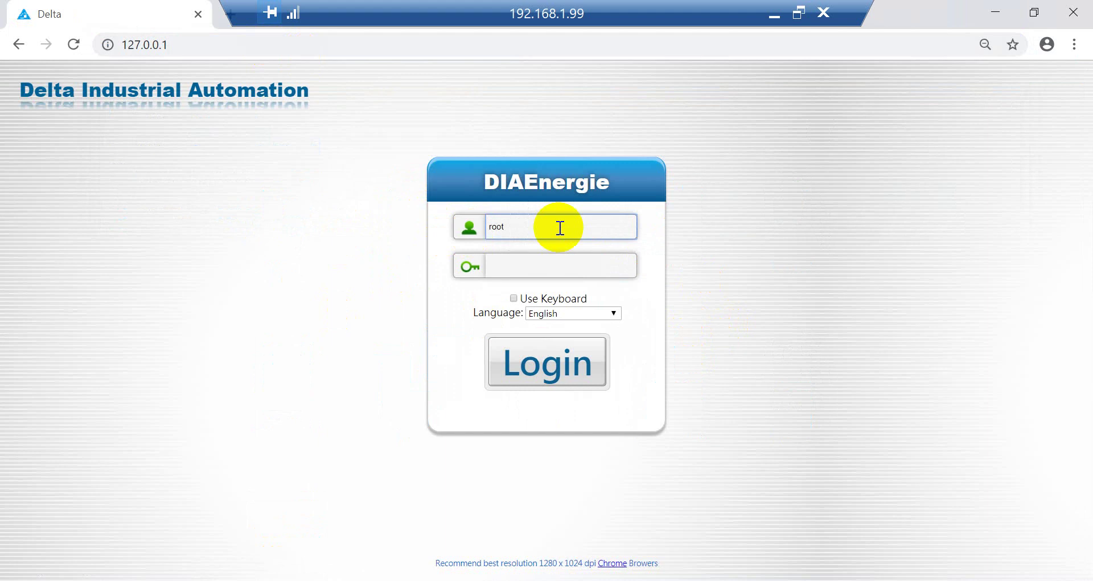
Step: Log into DIAEnergie with the account password to reach the module icons page
key(Tab)
text(*****)
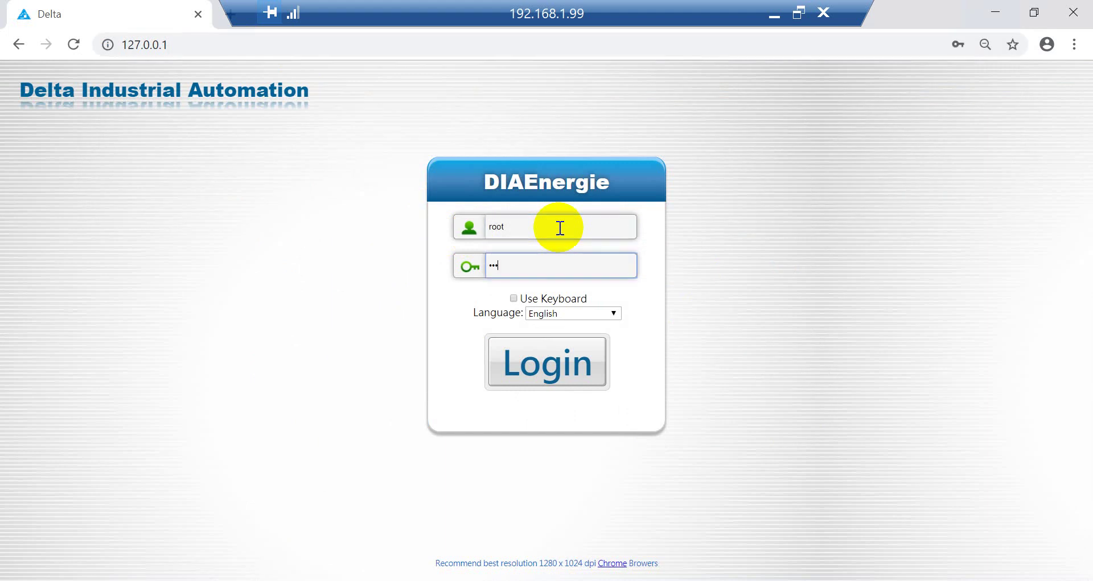
key(Return)
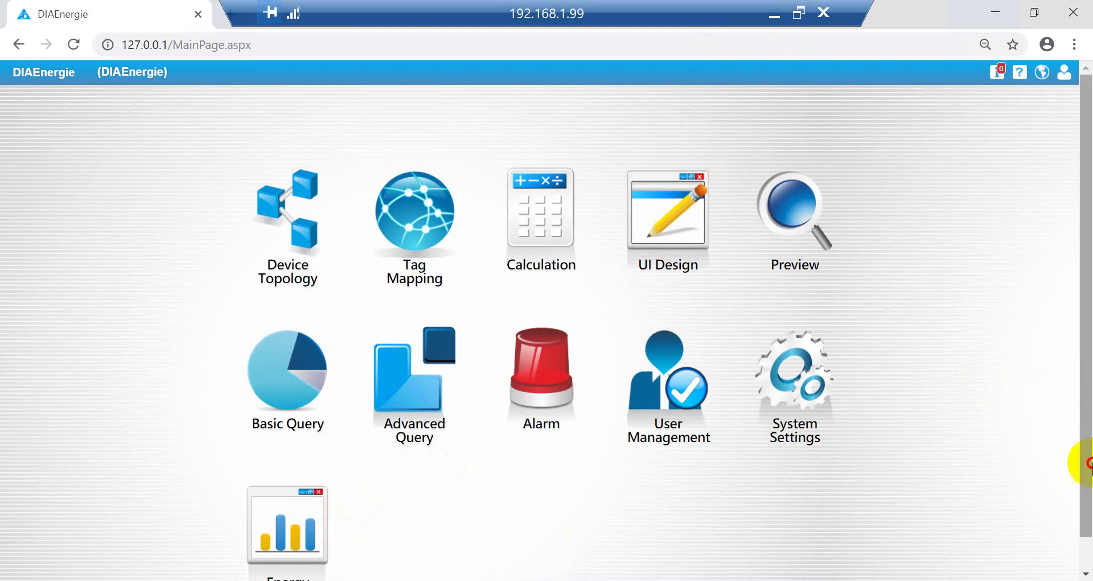
scroll(1065, 496, down, 1)
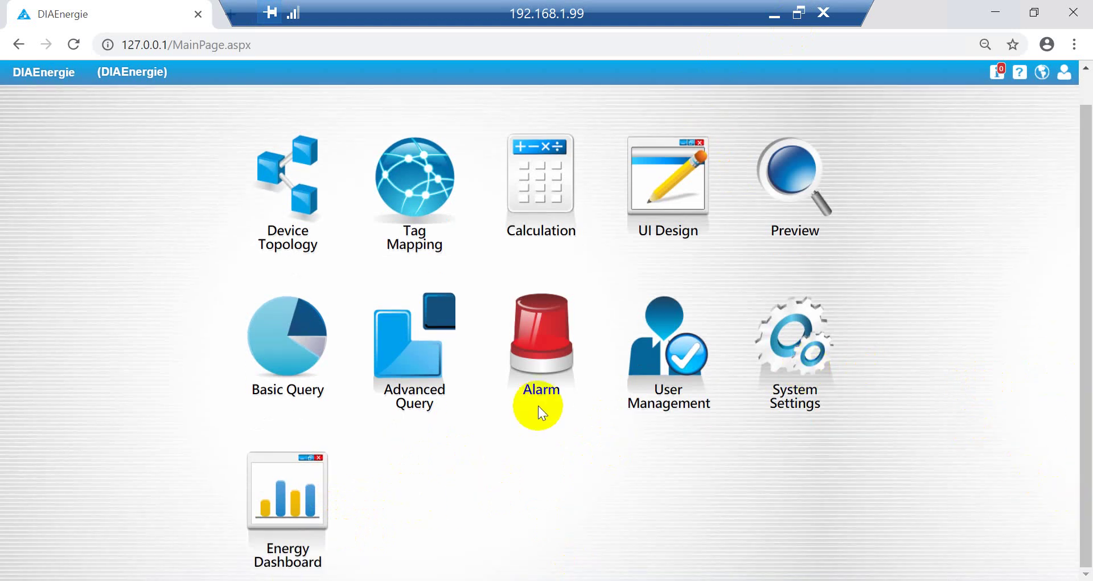
Step: Read the Word guide's Energy Dashboard steps for Hierarchy, Device Topology and Tag Mapping
click(776, 15)
scroll(620, 206, down, 7)
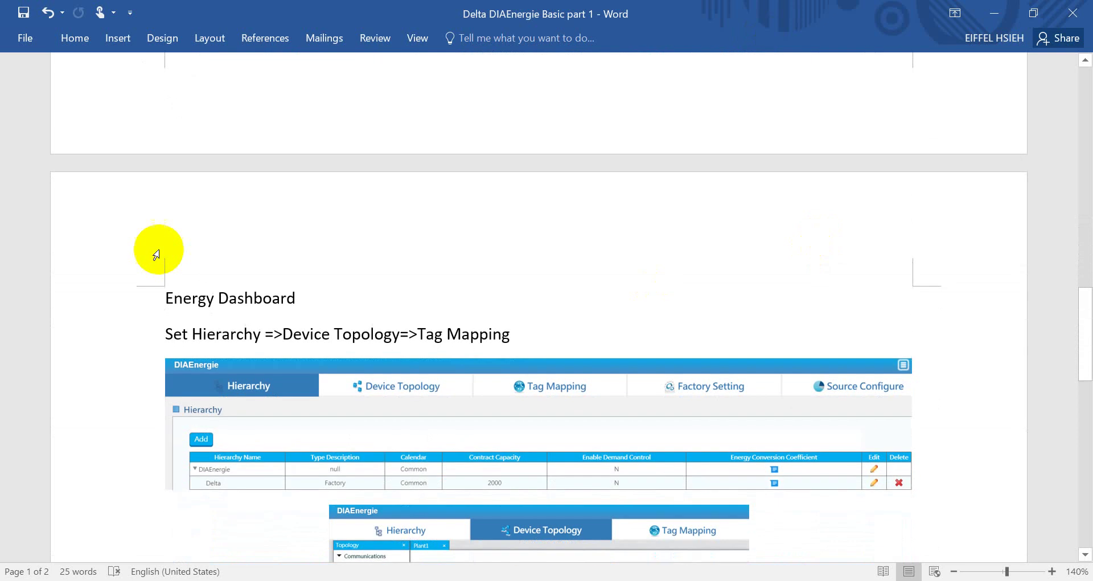
double_click(244, 294)
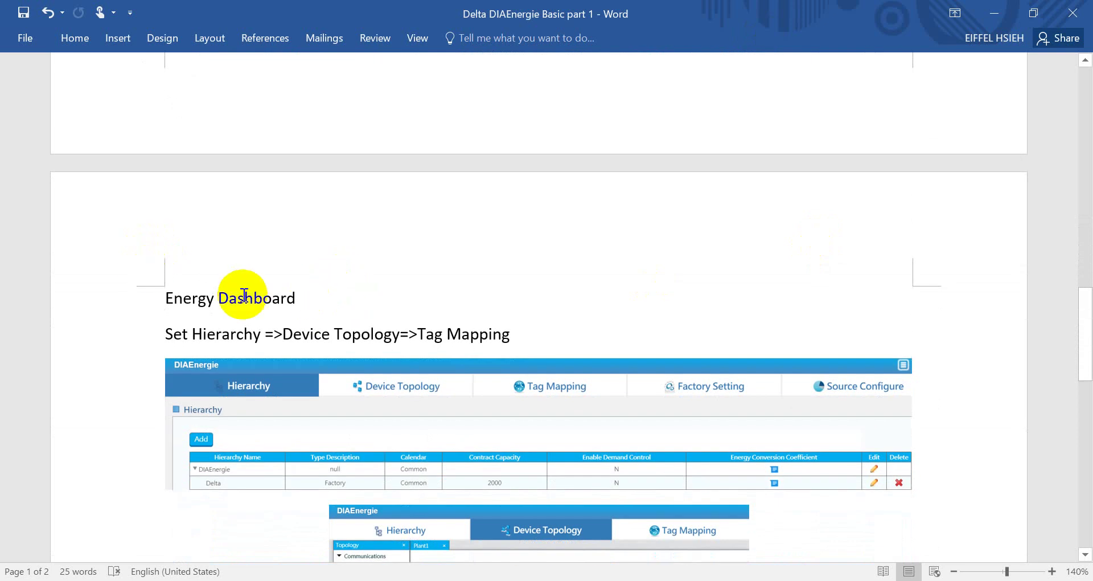
click(293, 334)
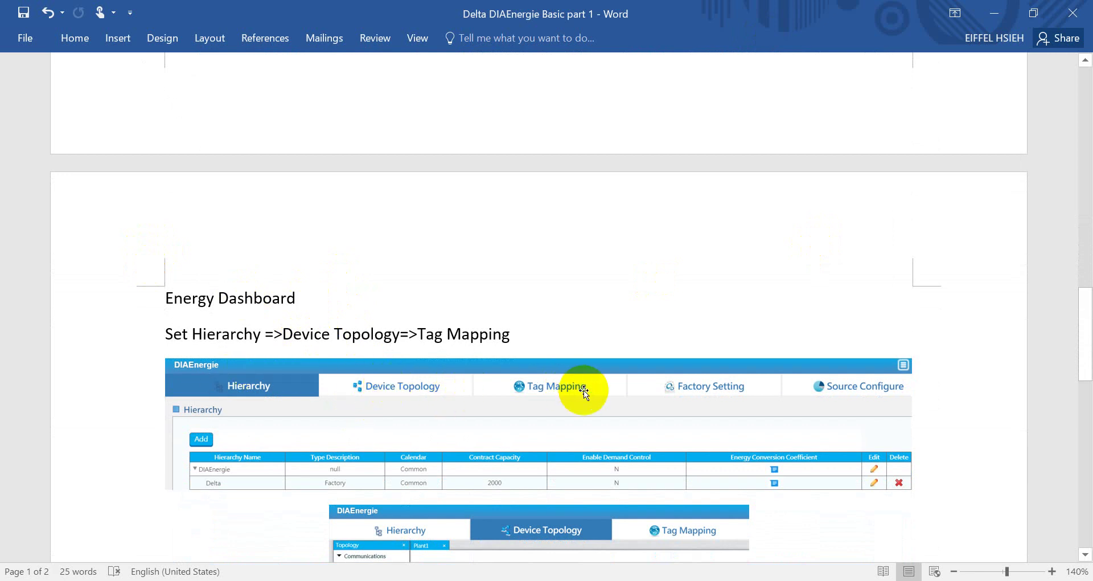
scroll(586, 391, down, 3)
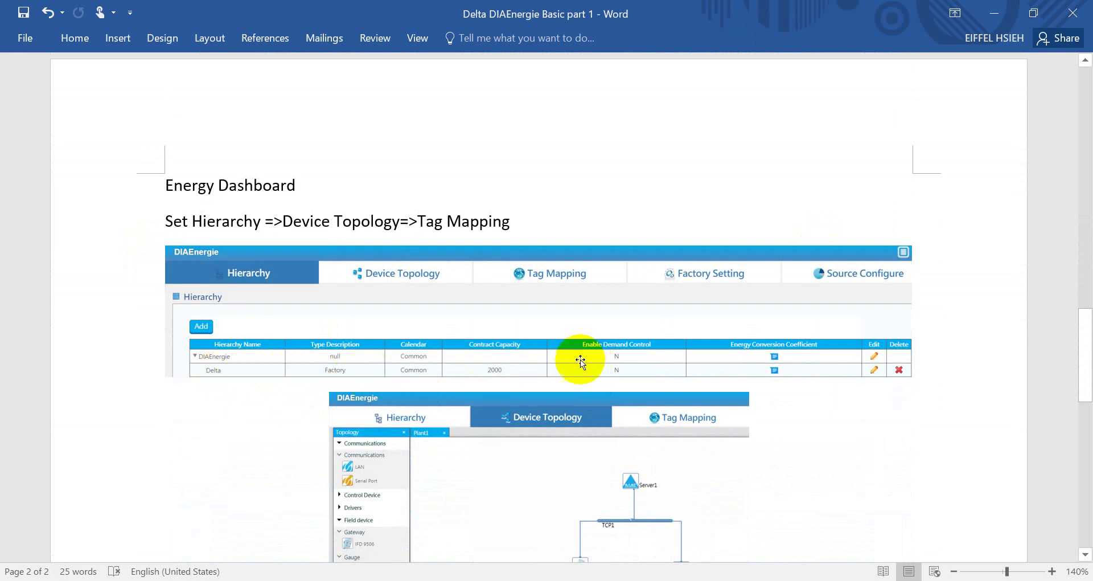
scroll(587, 360, down, 3)
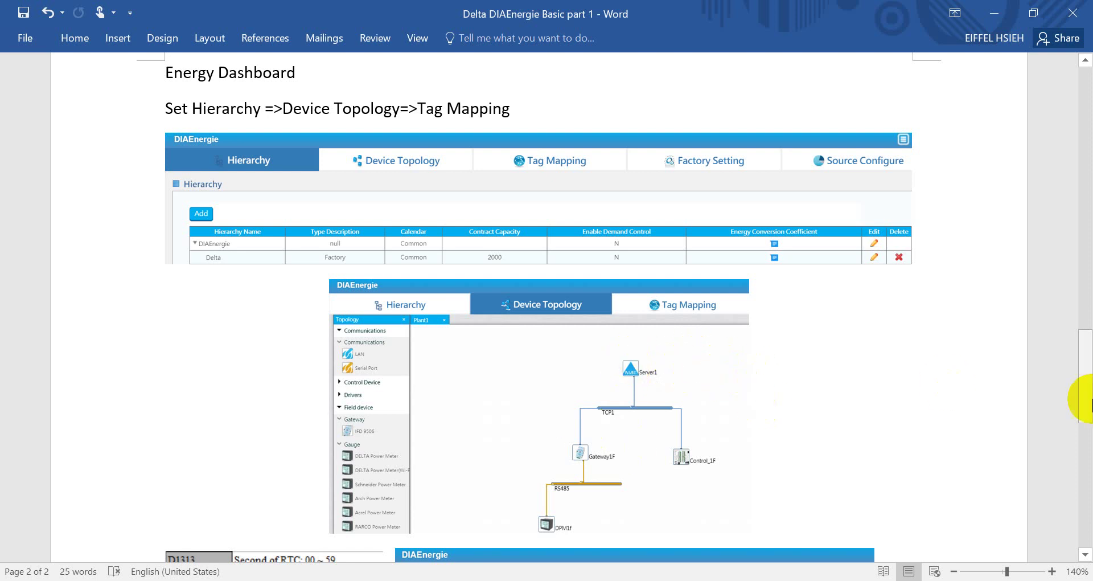
drag(1087, 267, 1074, 137)
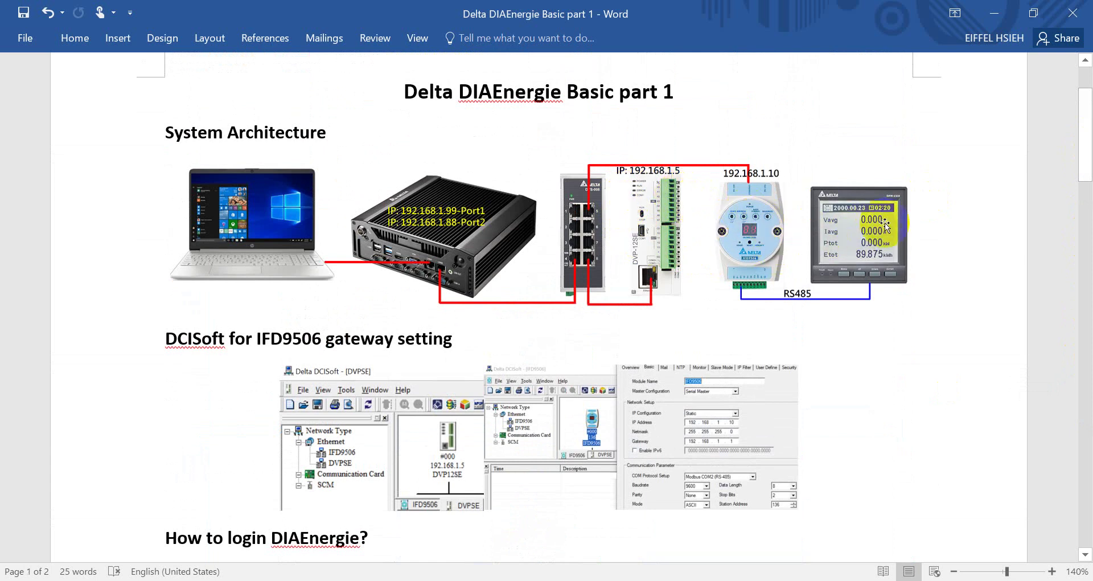
drag(1081, 156, 1085, 391)
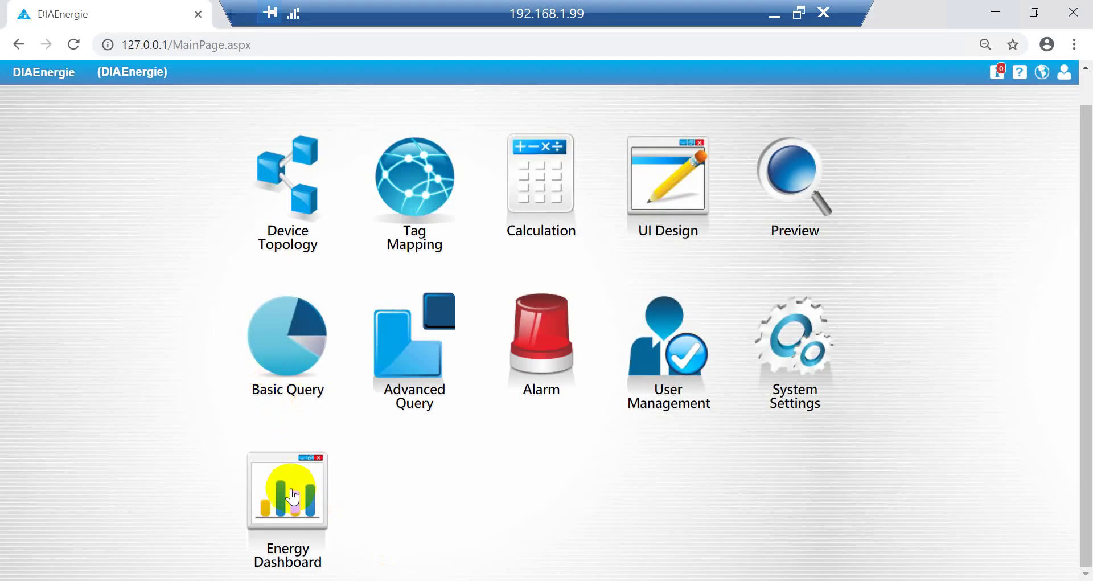
Step: In Energy Dashboard, start a new hierarchy entry named Delta with type description Factory
click(287, 493)
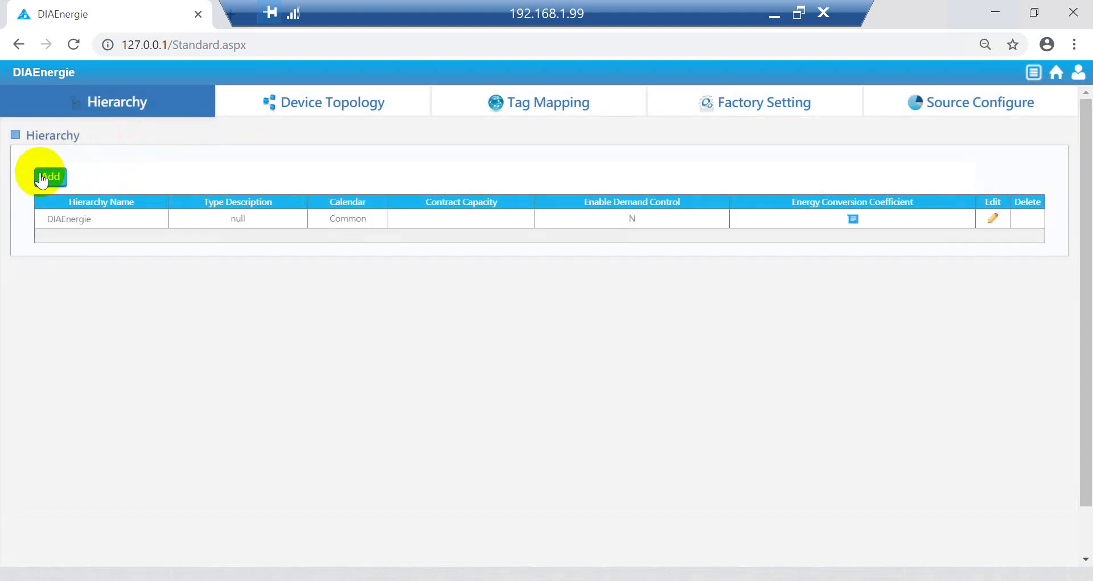
click(42, 178)
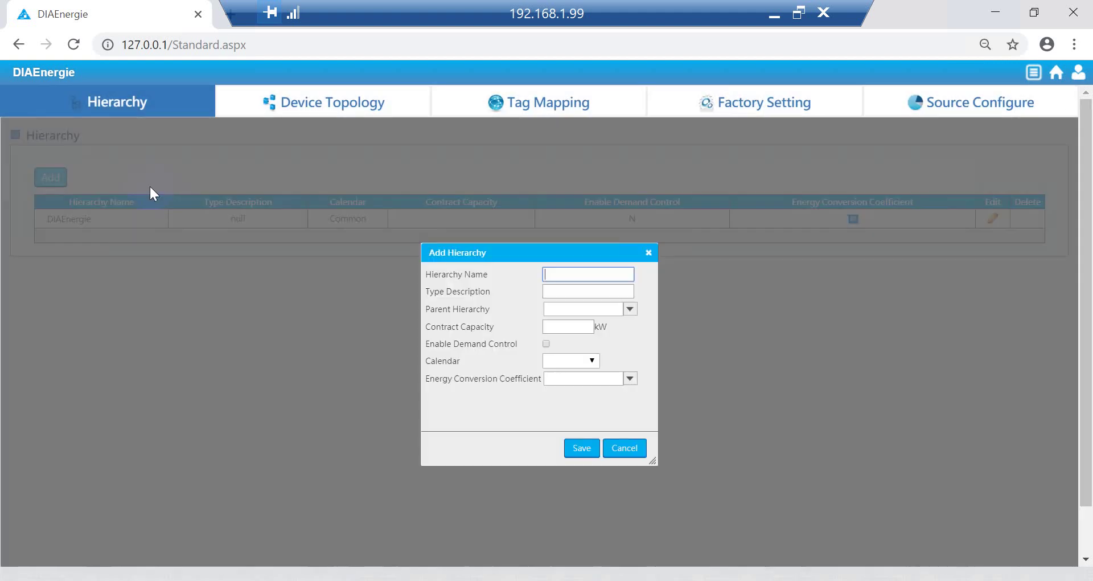
click(578, 274)
text(Delt)
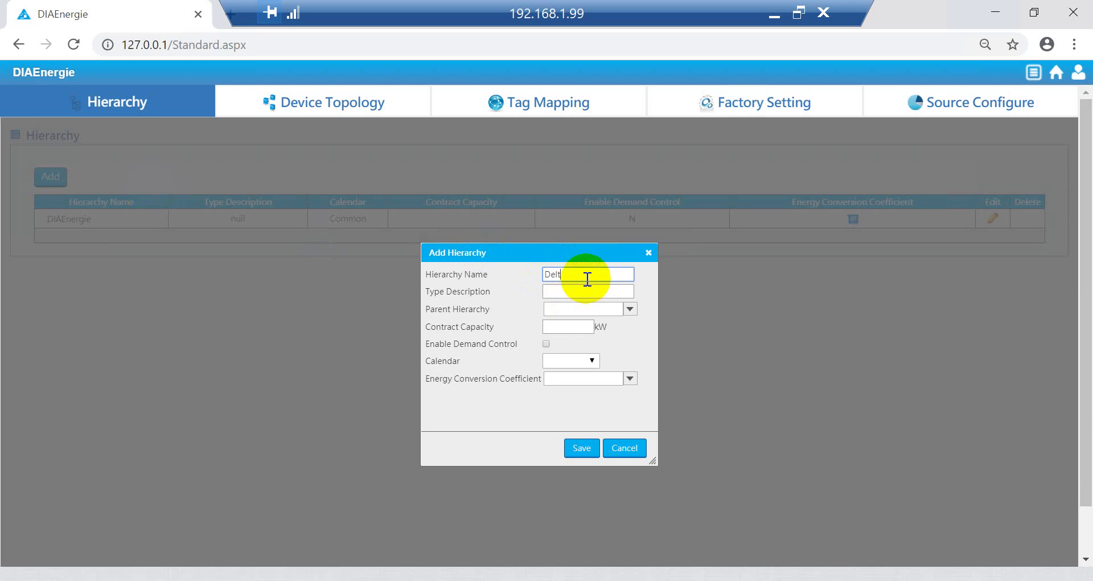
text(a)
key(Tab)
text(Faco)
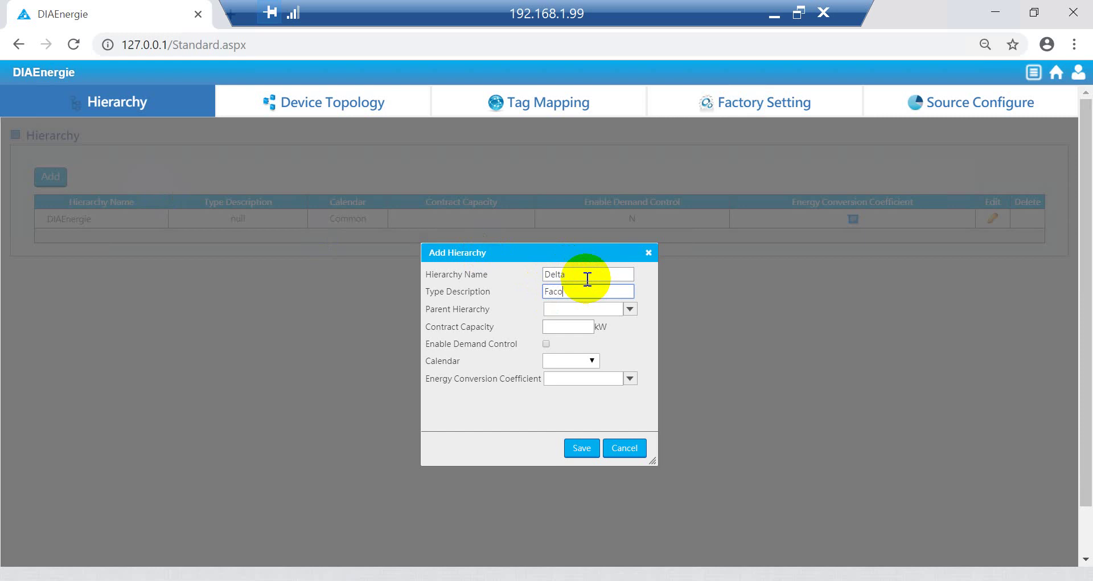
key(BackSpace)
text(tory)
Step: Set parent DIAEnergie, contract capacity 2000 and demand control enabled, then save the entry
click(631, 309)
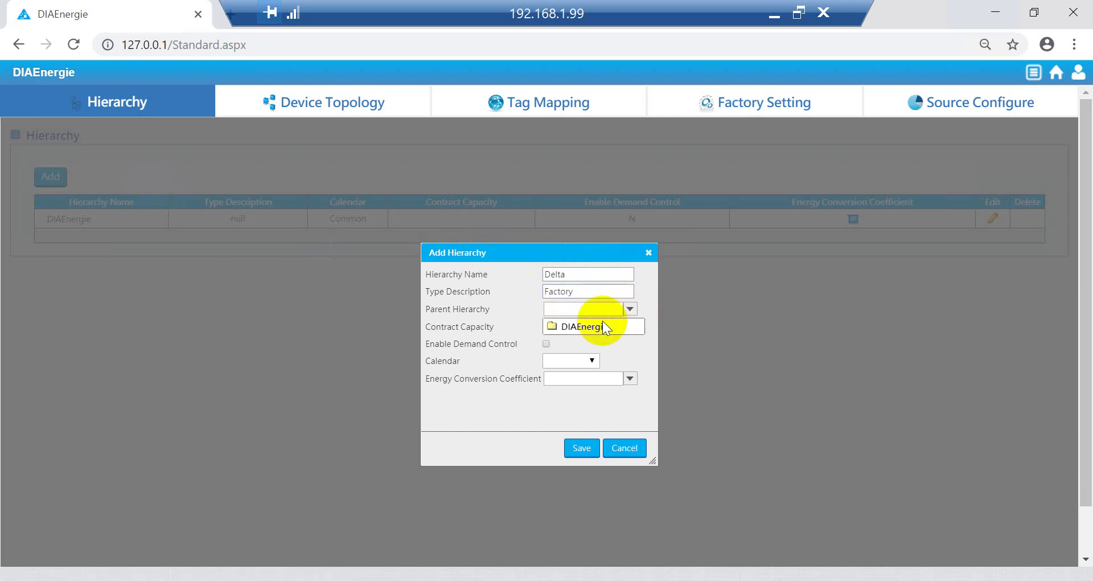
click(603, 325)
click(575, 329)
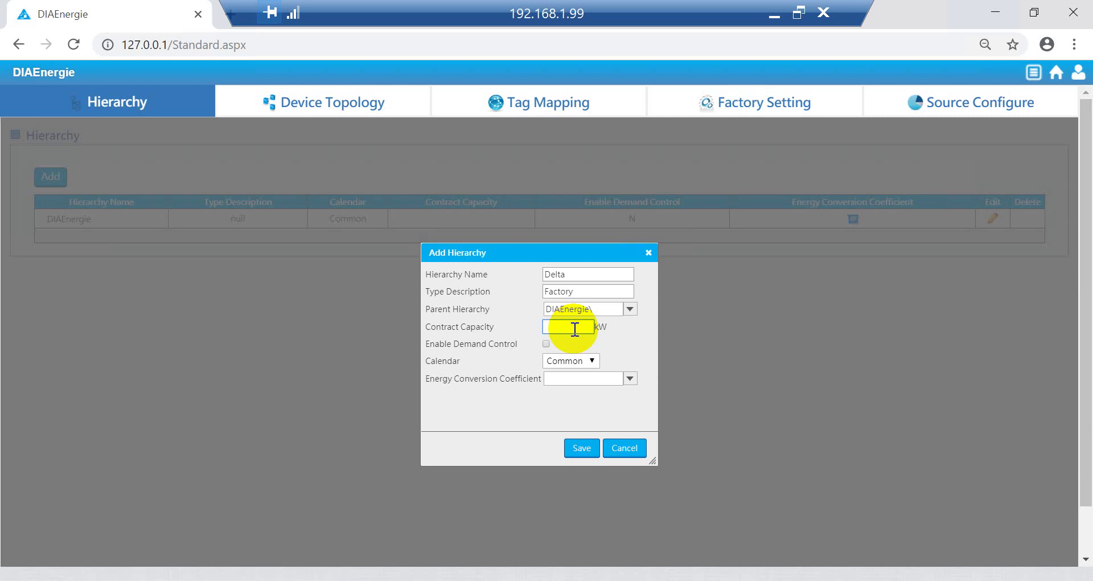
text(2000)
click(547, 344)
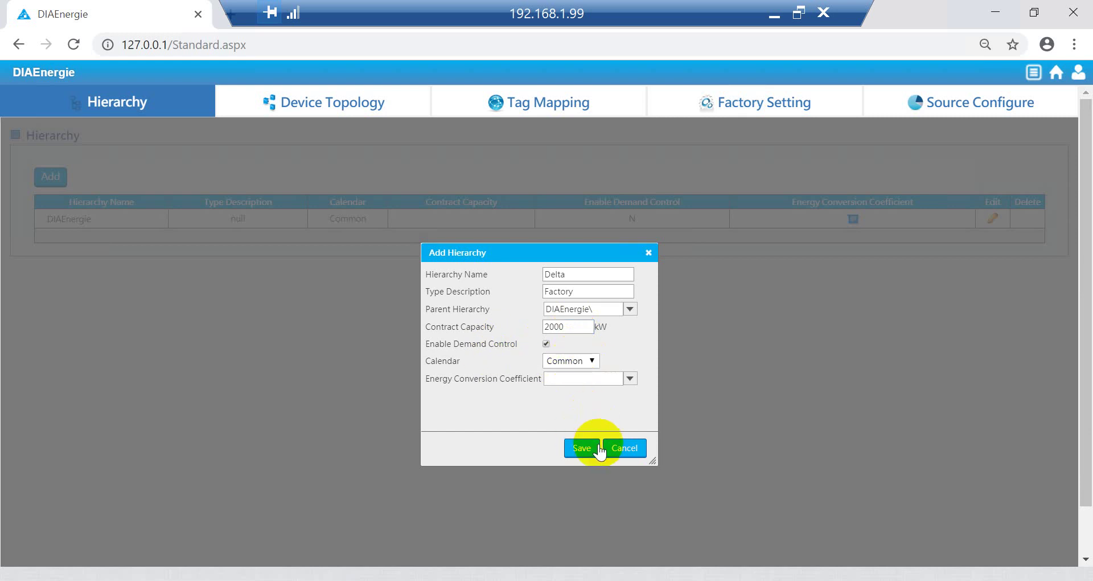
click(614, 400)
click(629, 377)
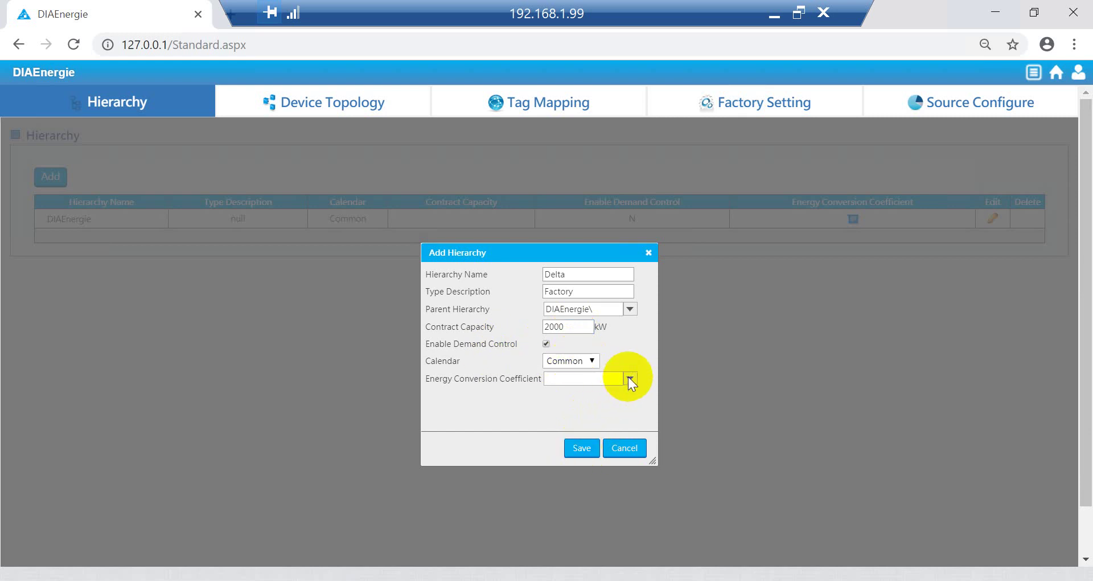
click(590, 447)
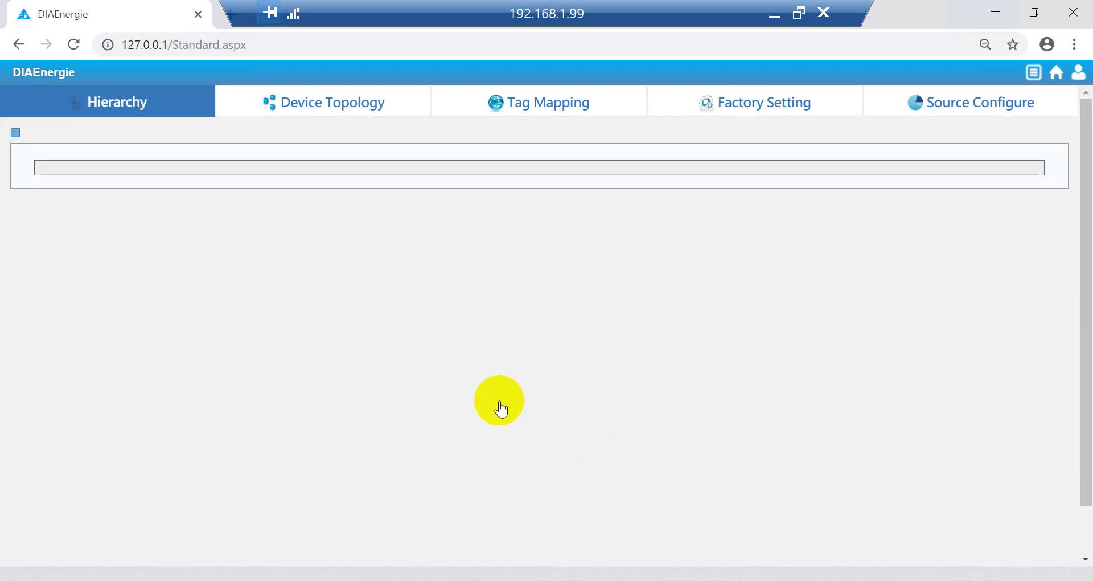